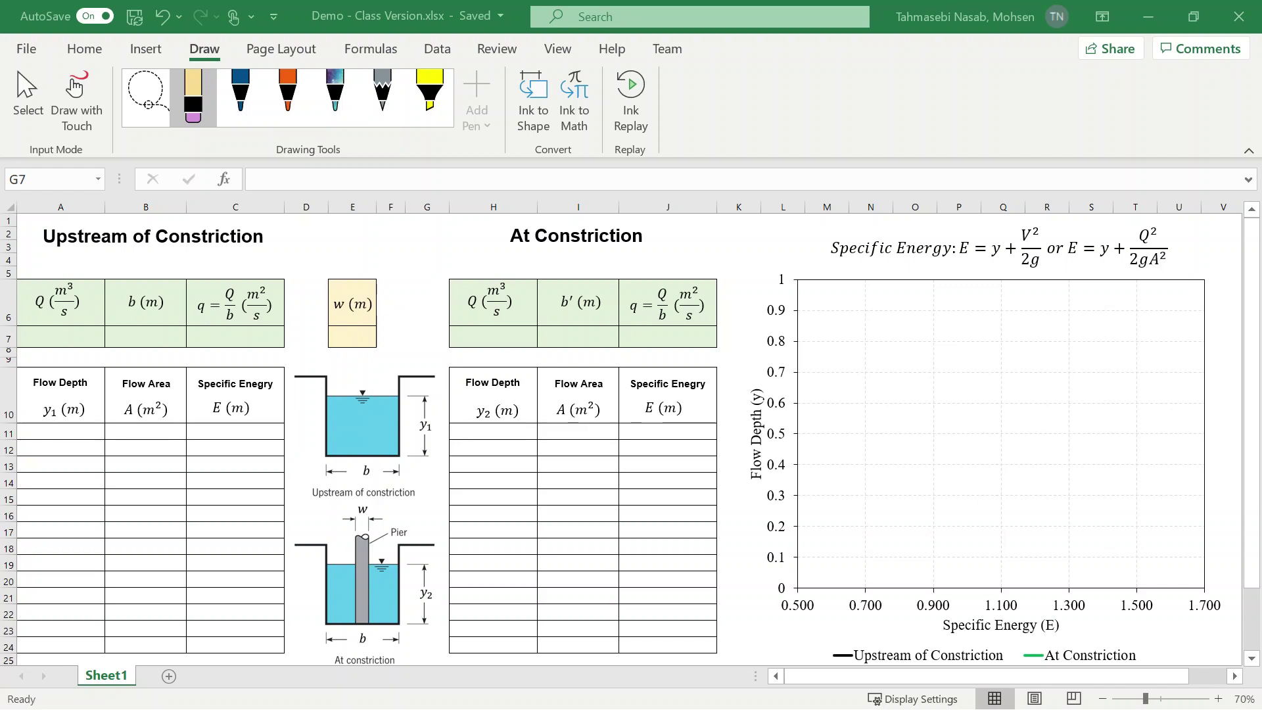
- Draw a short orange ink arrow pointing at the pier width label w in the constriction diagram
{"action": "left_click", "coordinate": [288, 97]}
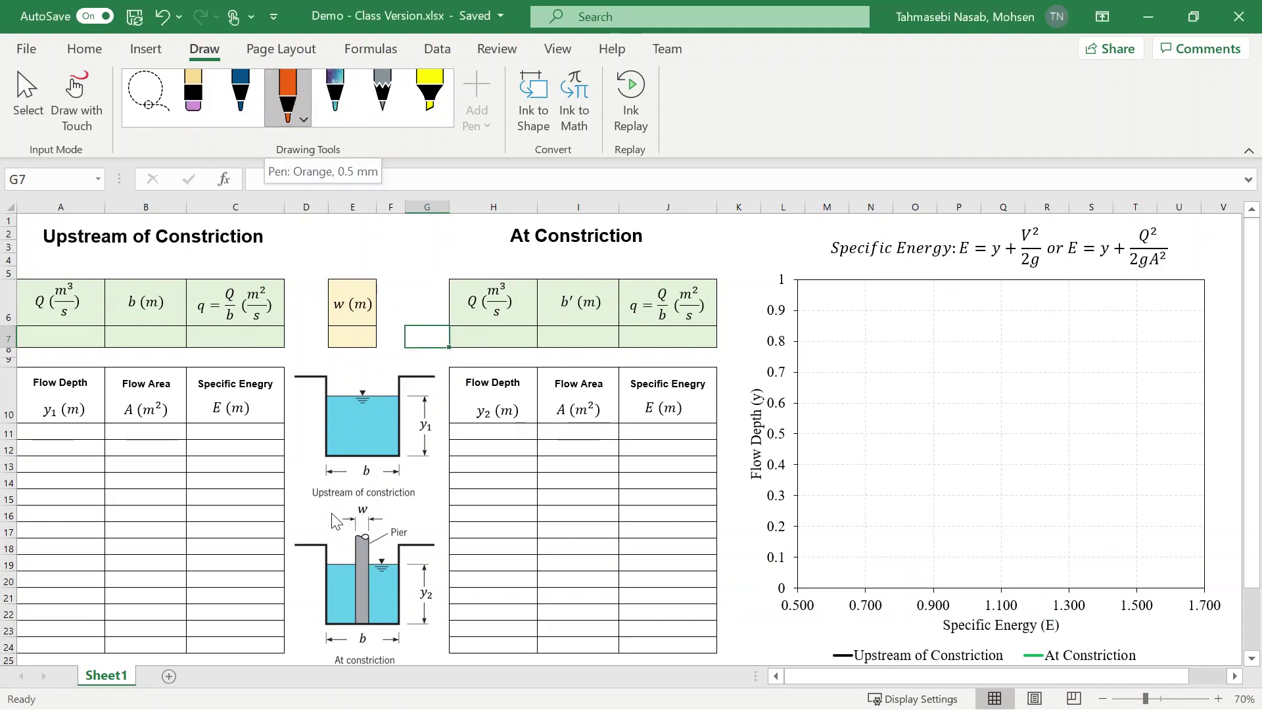
{"action": "left_click_drag", "start_coordinate": [335, 511], "coordinate": [345, 515]}
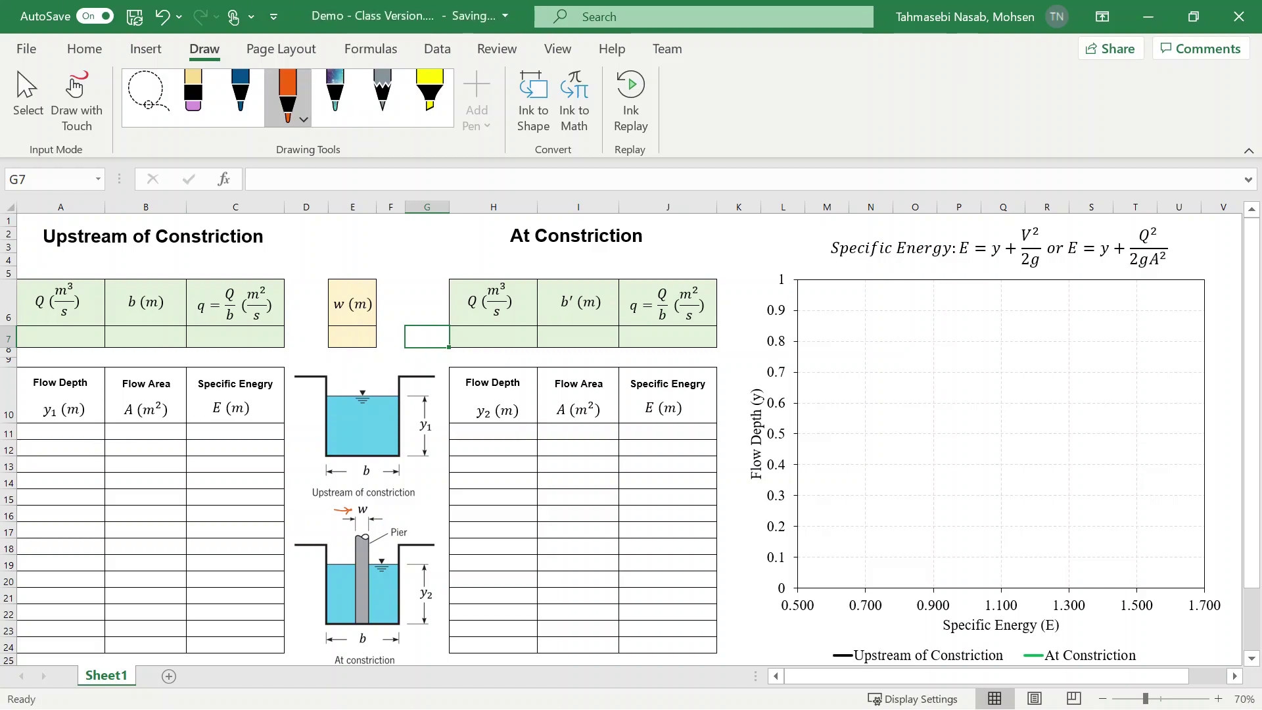
{"action": "left_click", "coordinate": [75, 339]}
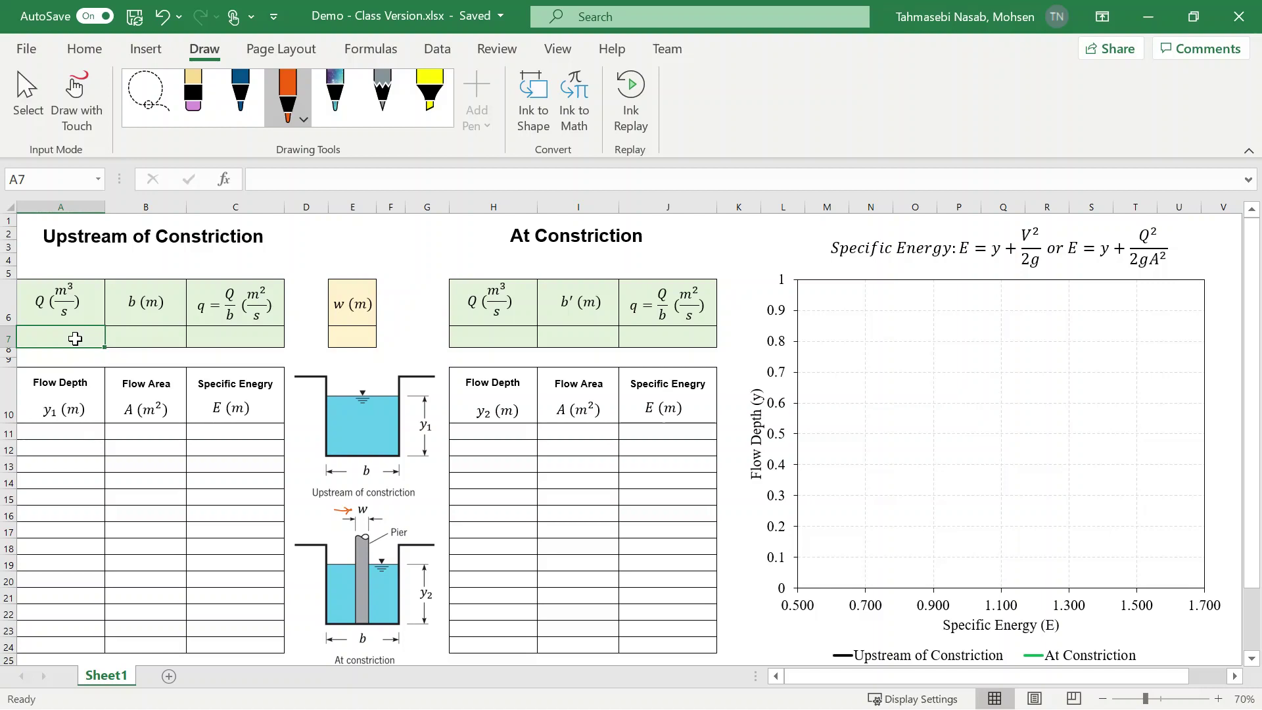
- Enter Q = 1.1 in A7 and b = 1.3 in B7, with =A7/B7 in C7 giving q = 0.846
{"action": "type", "text": "1.1"}
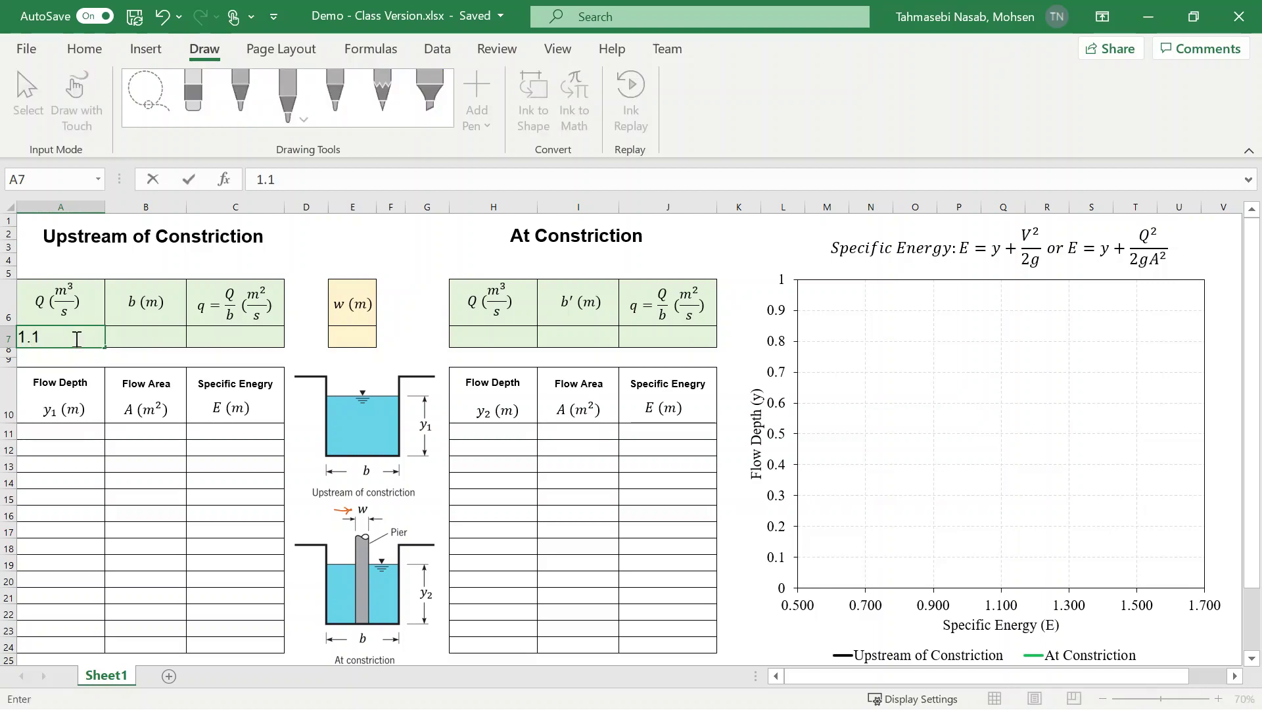
{"action": "key", "text": "Tab"}
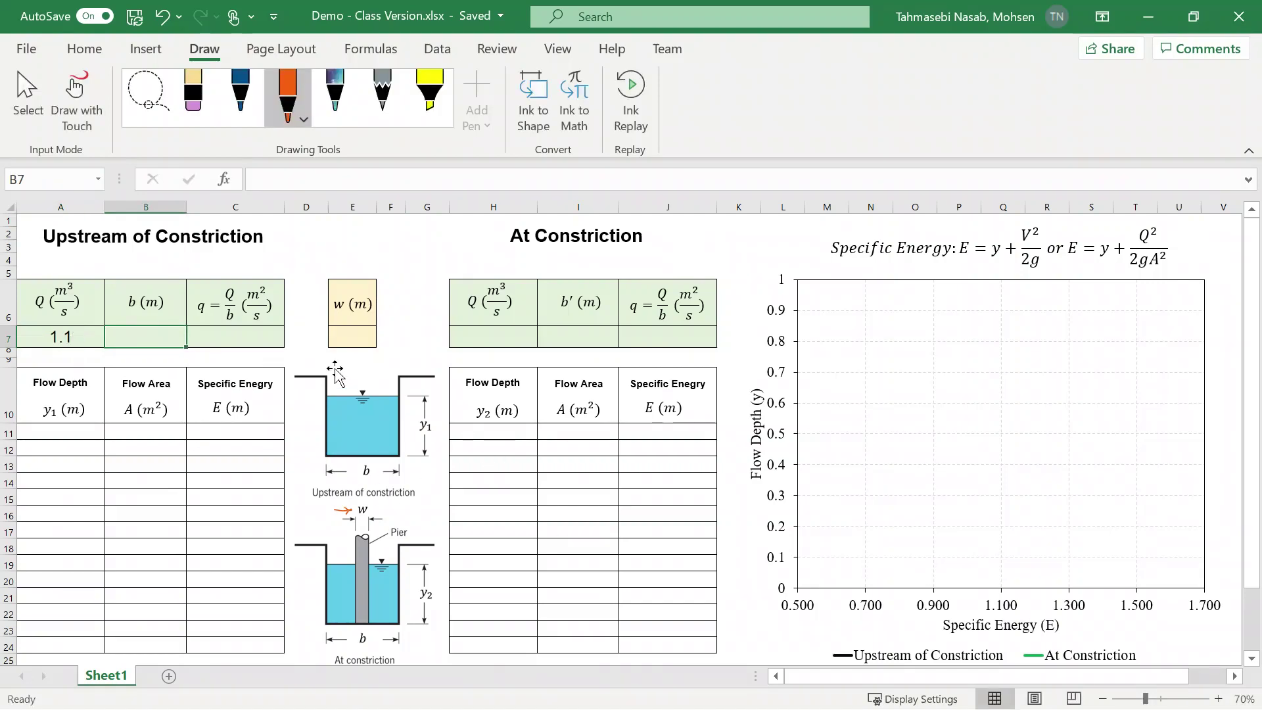
{"action": "type", "text": "1.3"}
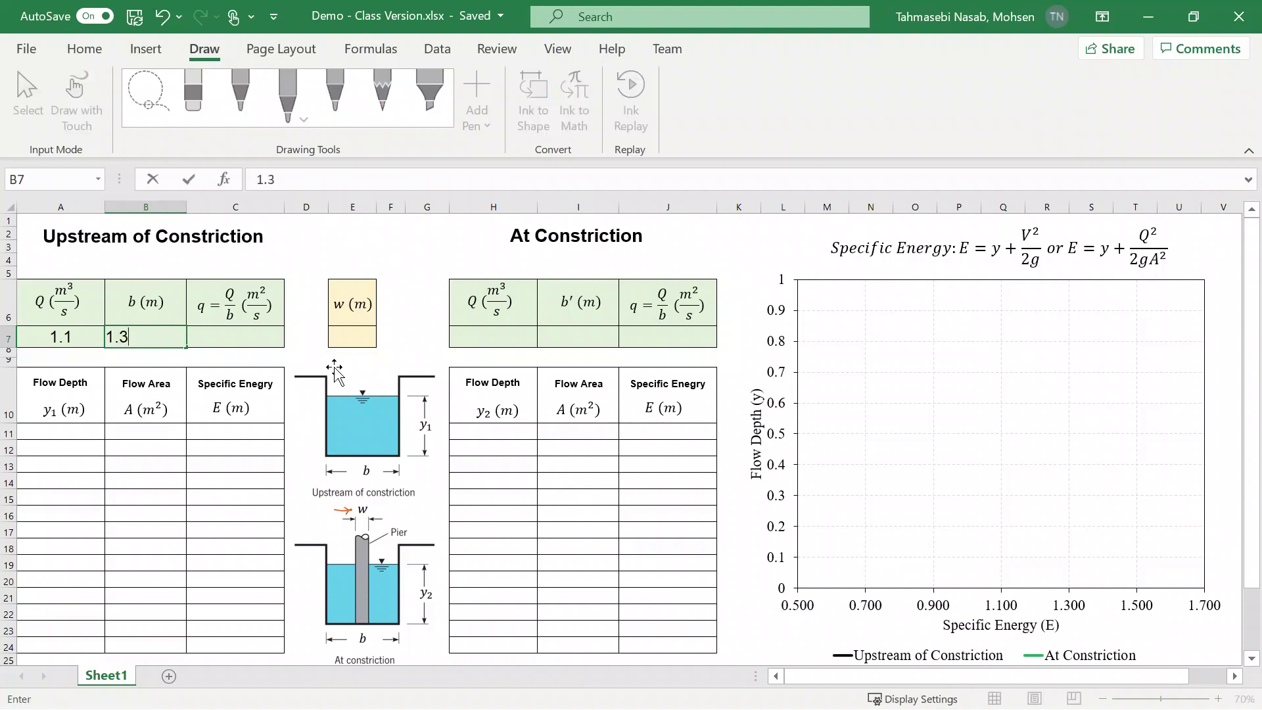
{"action": "key", "text": "Tab"}
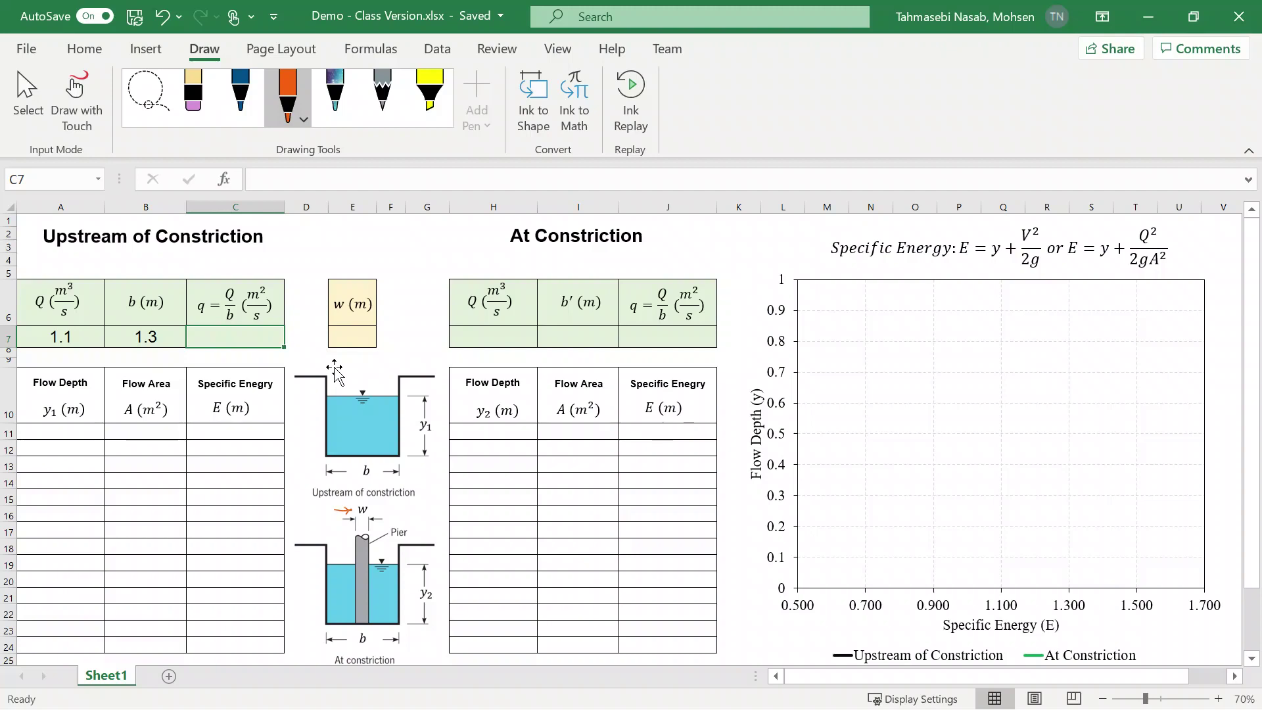
{"action": "type", "text": "="}
{"action": "key", "text": "Left"}
{"action": "key", "text": "Left"}
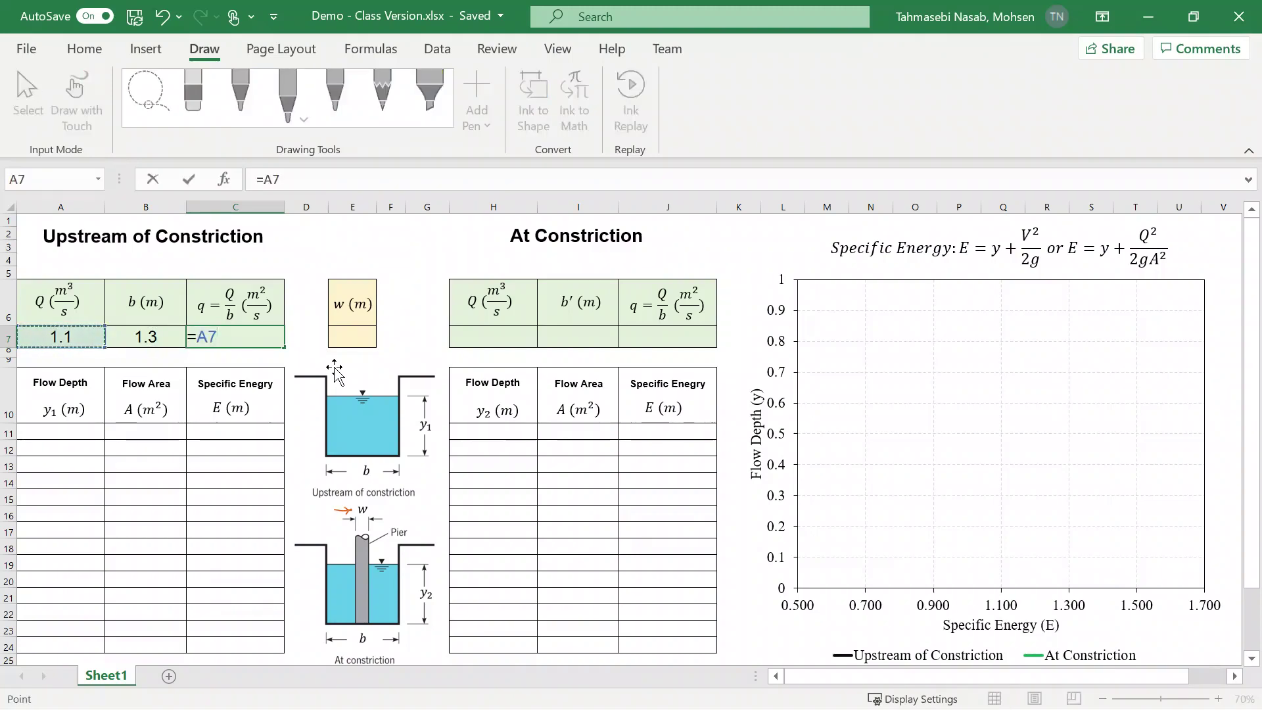
{"action": "type", "text": "/"}
{"action": "key", "text": "Left"}
{"action": "key", "text": "Return"}
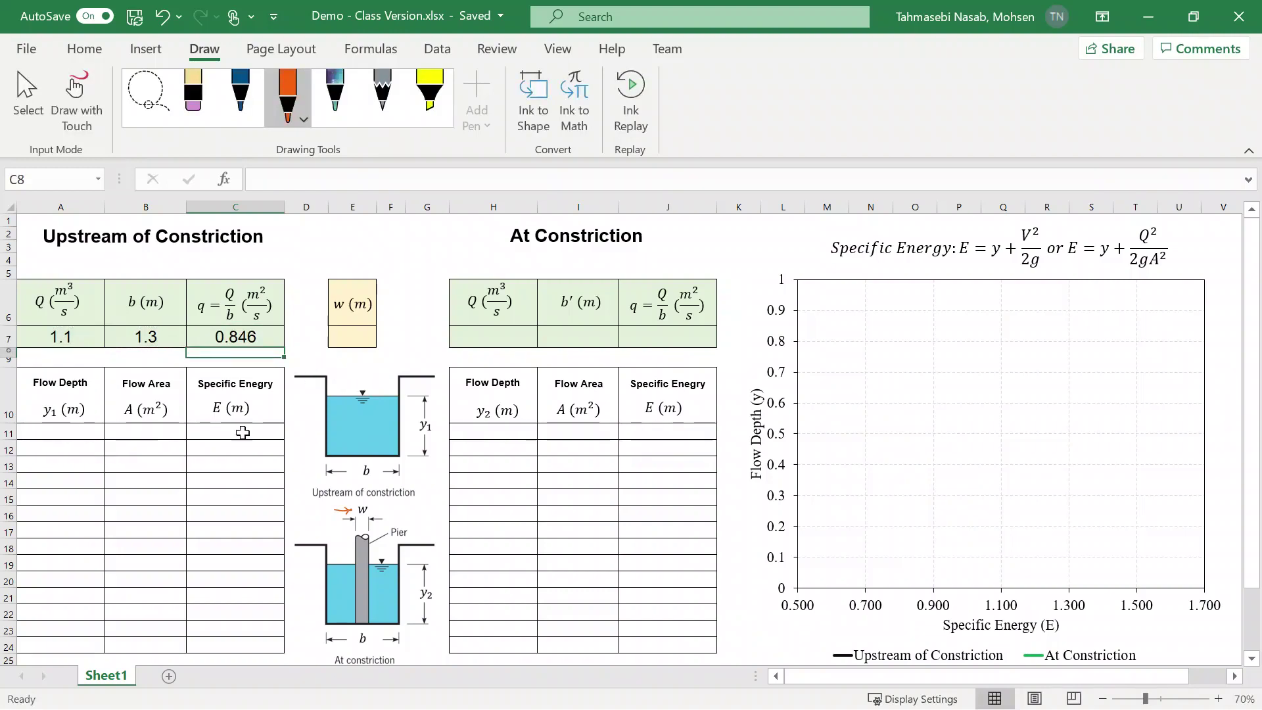
- Select the chart and highlight the depth range A11:A24 and energy range C11:C24
{"action": "left_click", "coordinate": [775, 625]}
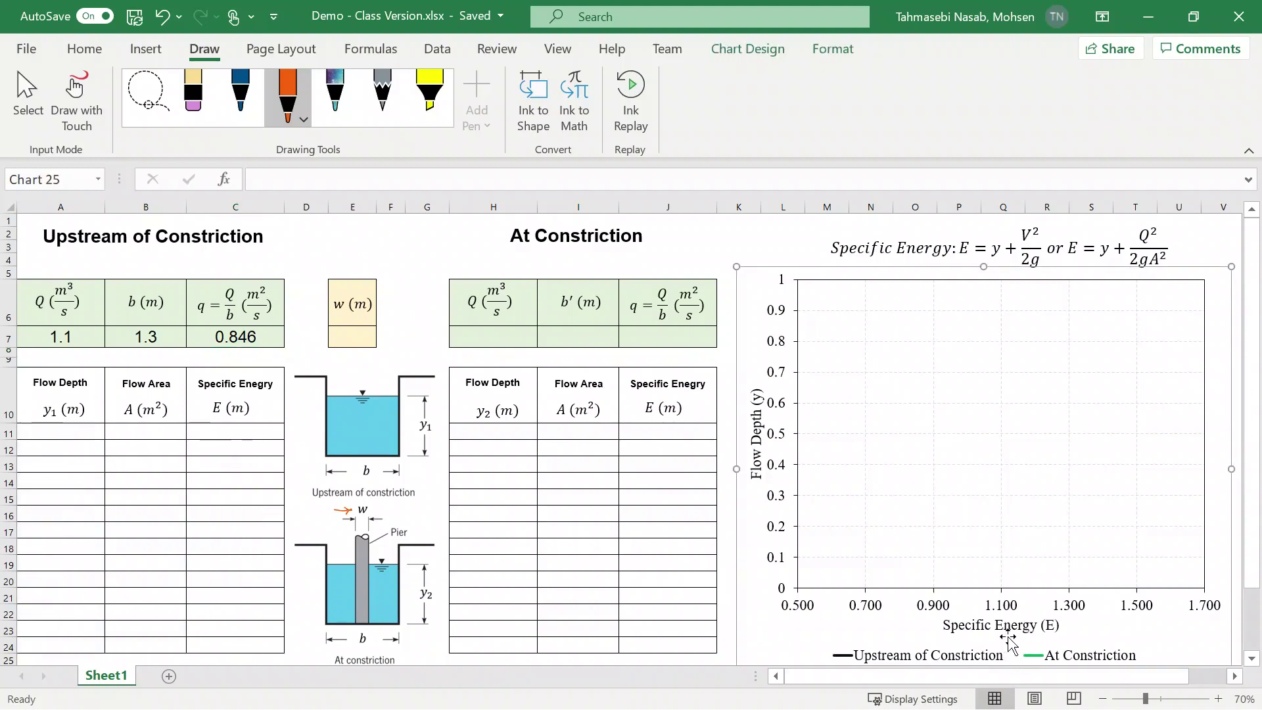
{"action": "left_click_drag", "start_coordinate": [68, 431], "coordinate": [63, 647]}
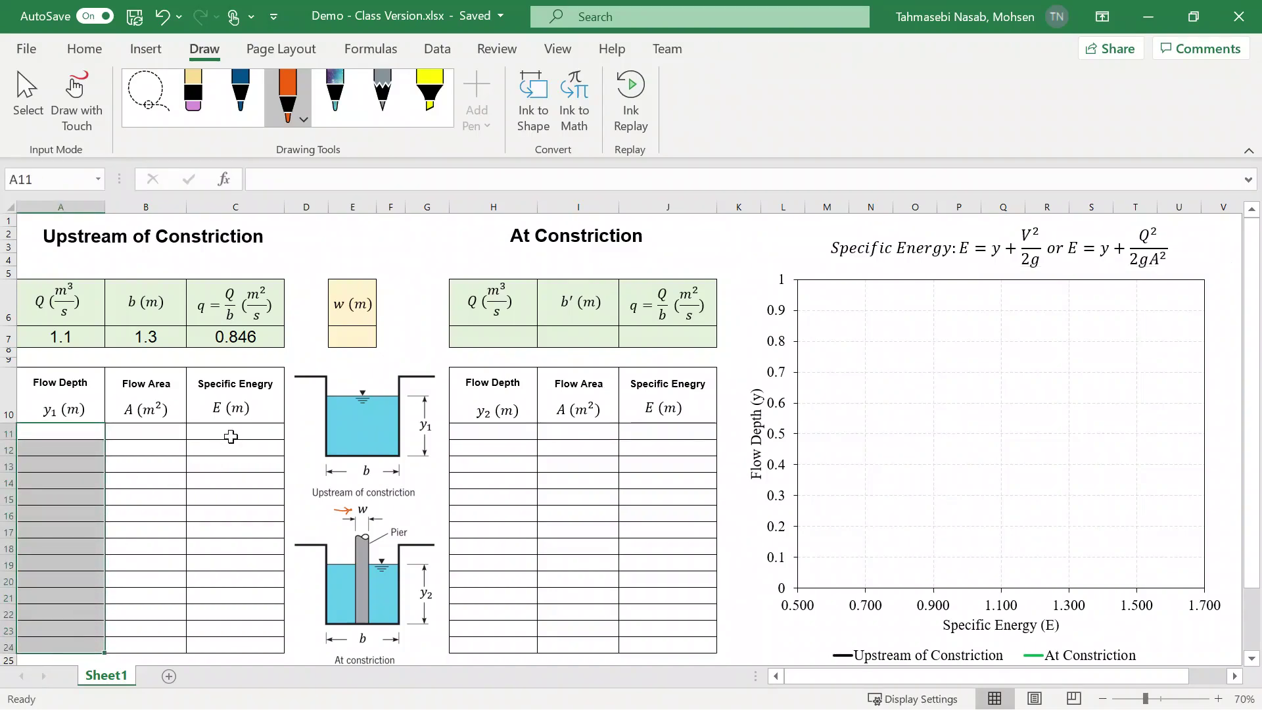
{"action": "left_click_drag", "start_coordinate": [230, 437], "coordinate": [224, 647]}
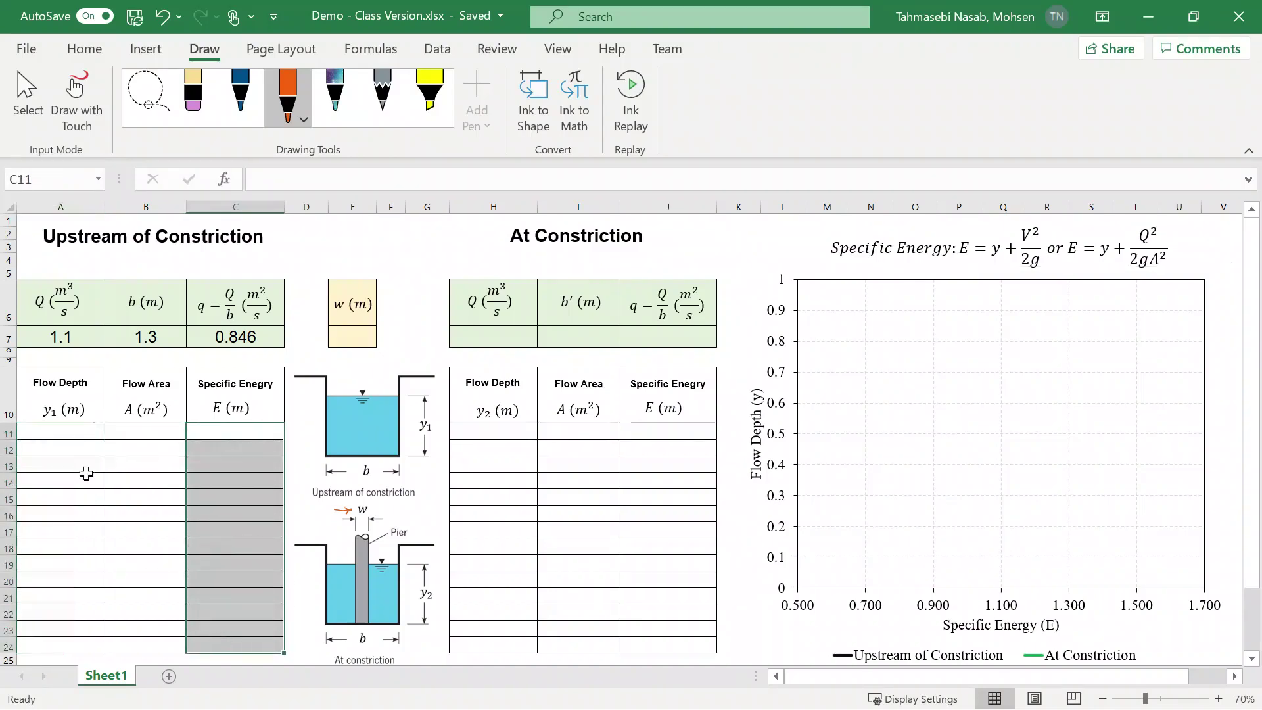
- Enter depths 0.2 and 0.3 in A11:A12 and extend the series down to 1.5 in A24
{"action": "left_click", "coordinate": [56, 430]}
{"action": "type", "text": "0.2"}
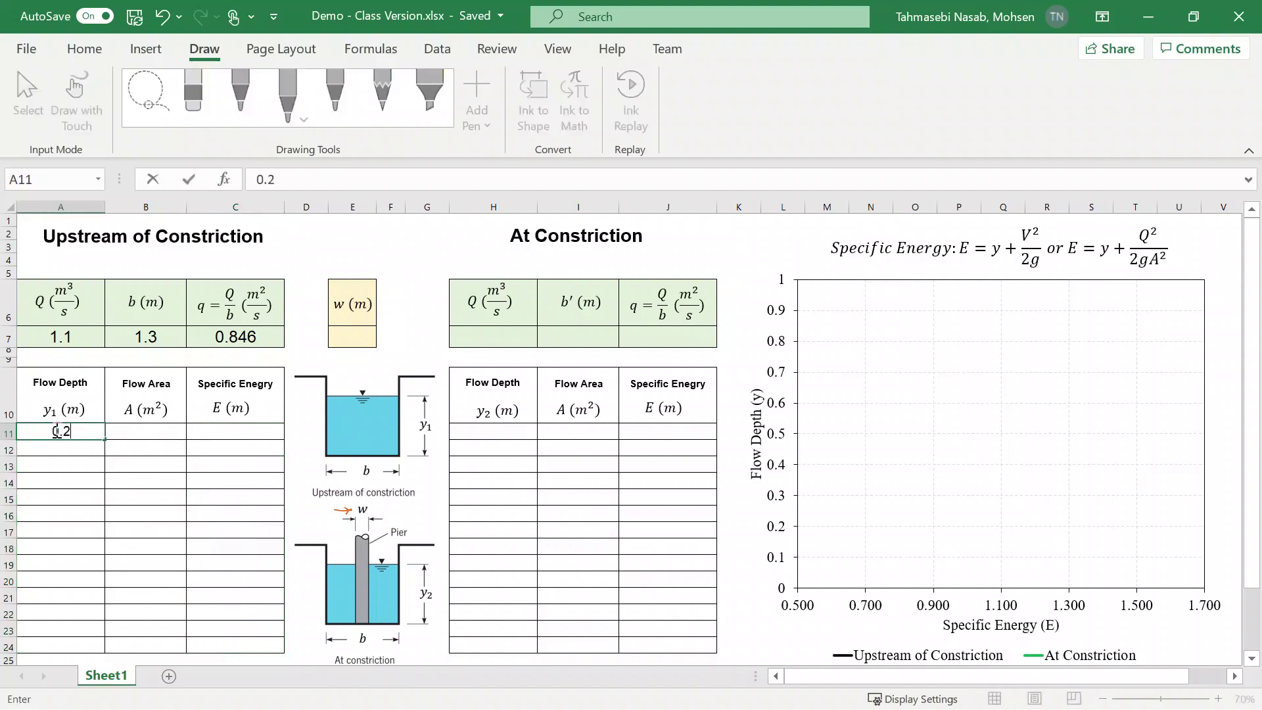
{"action": "key", "text": "Return"}
{"action": "type", "text": "0.3"}
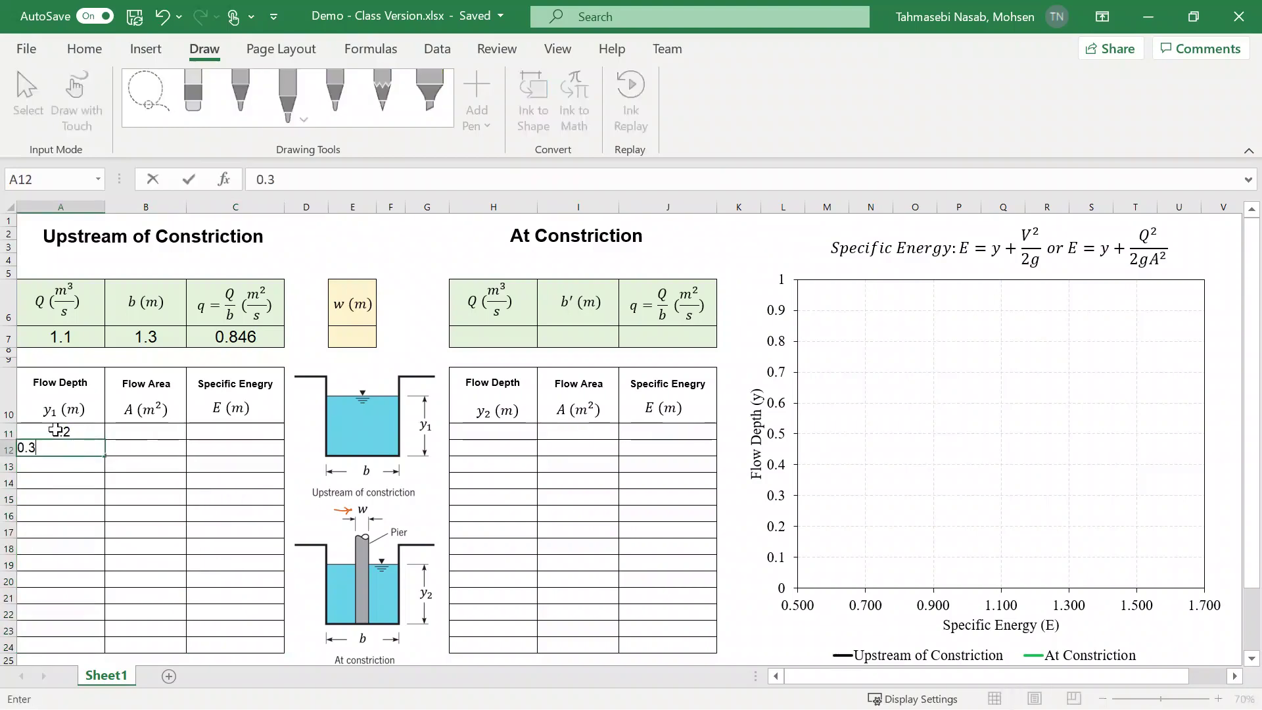
{"action": "key", "text": "Return"}
{"action": "left_click_drag", "start_coordinate": [55, 430], "coordinate": [84, 646]}
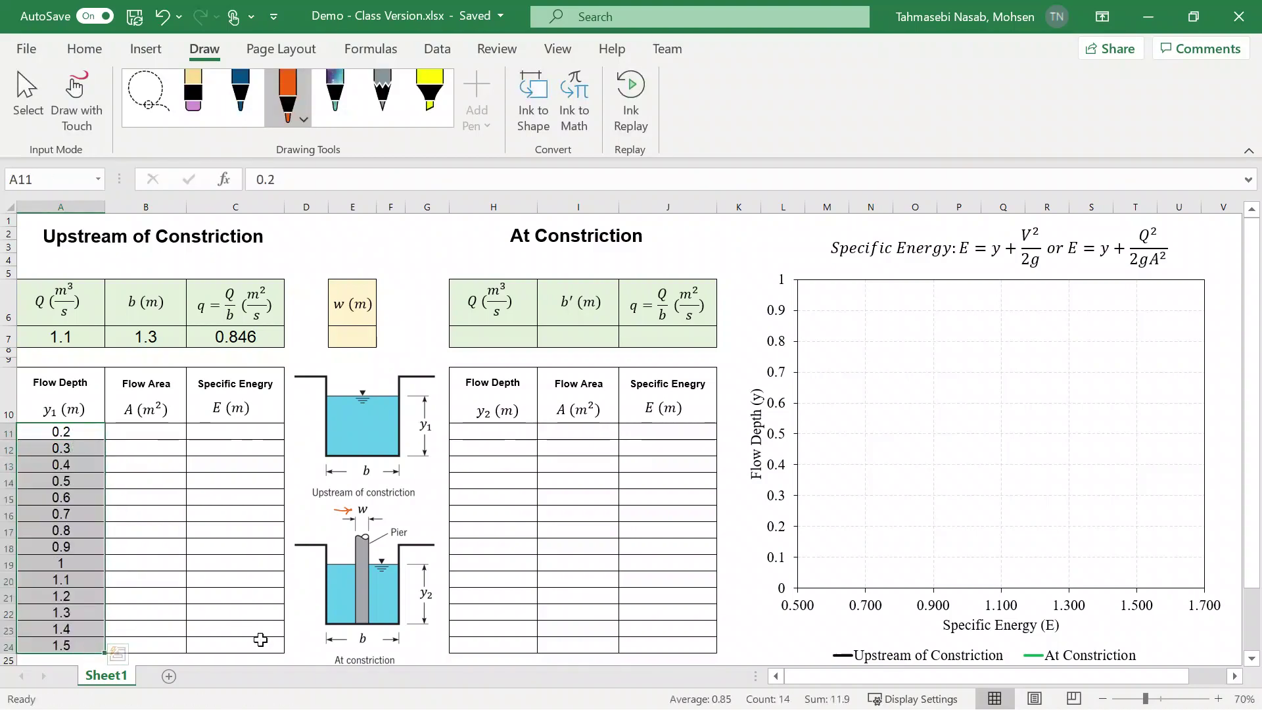
- Enter =A11*$B$7 in B11 and fill it to B24, giving flow areas 0.26 to 1.95
{"action": "left_click", "coordinate": [132, 431]}
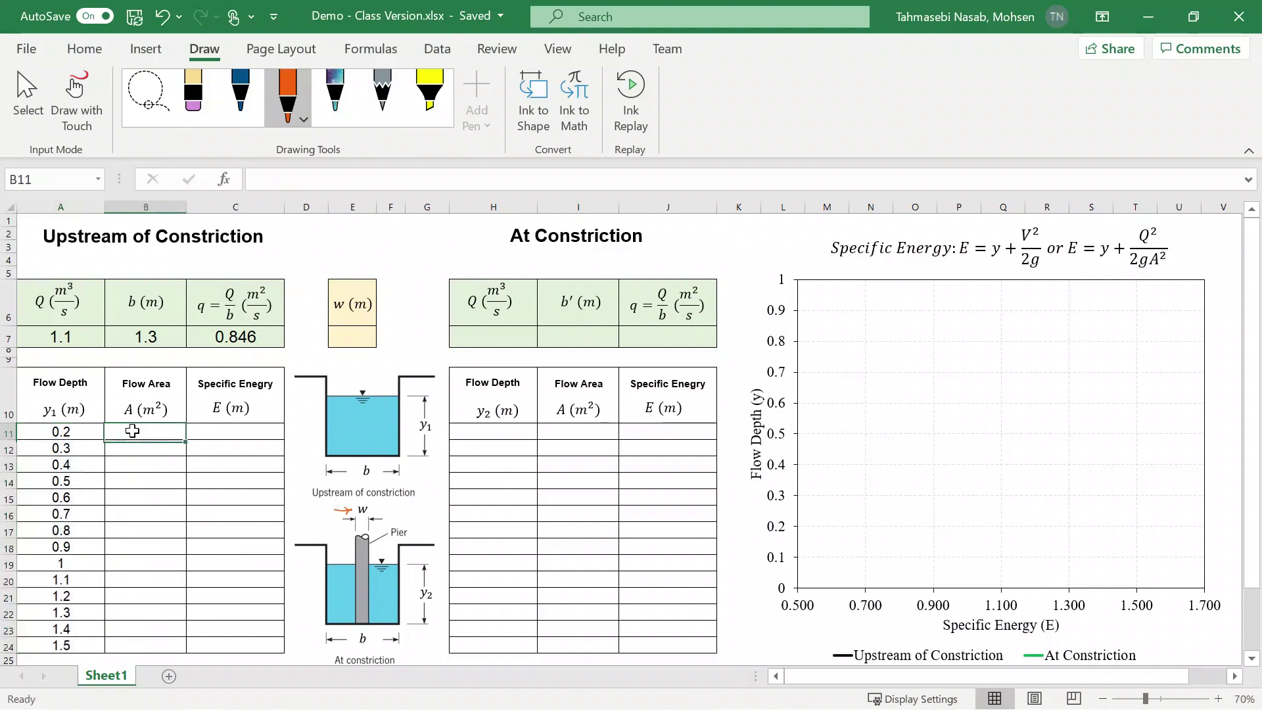
{"action": "type", "text": "="}
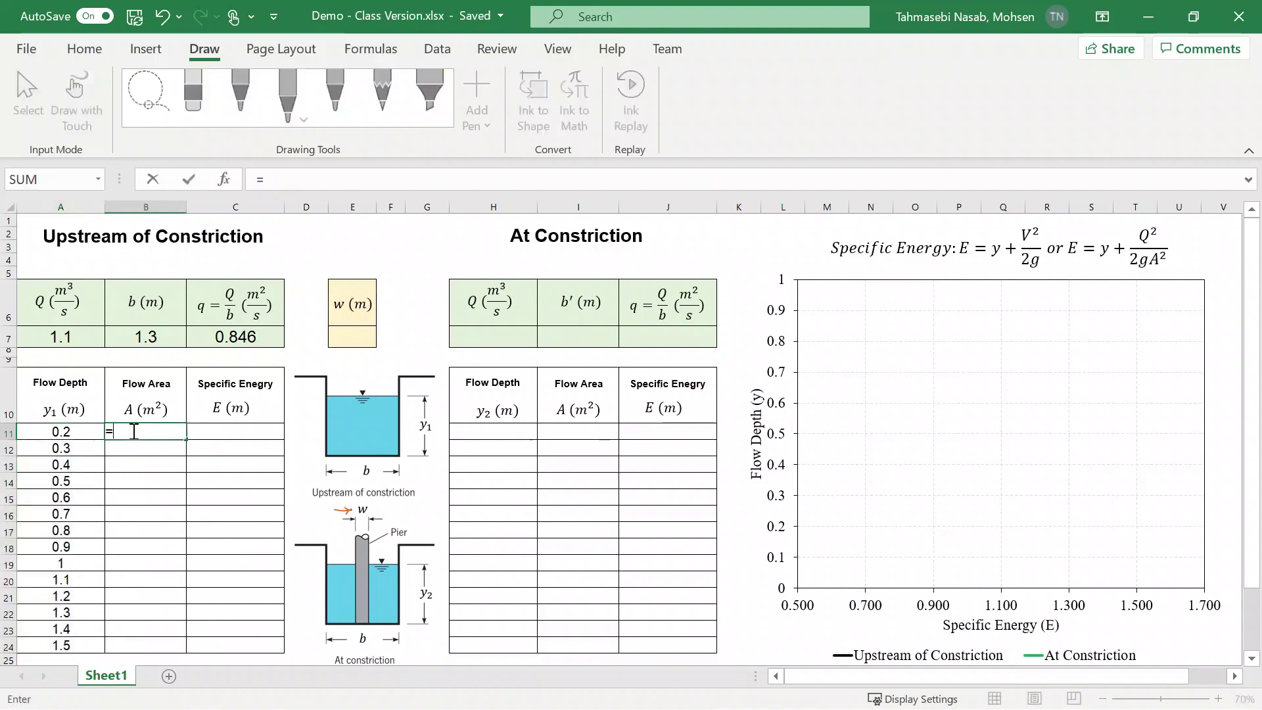
{"action": "key", "text": "Left"}
{"action": "type", "text": "*"}
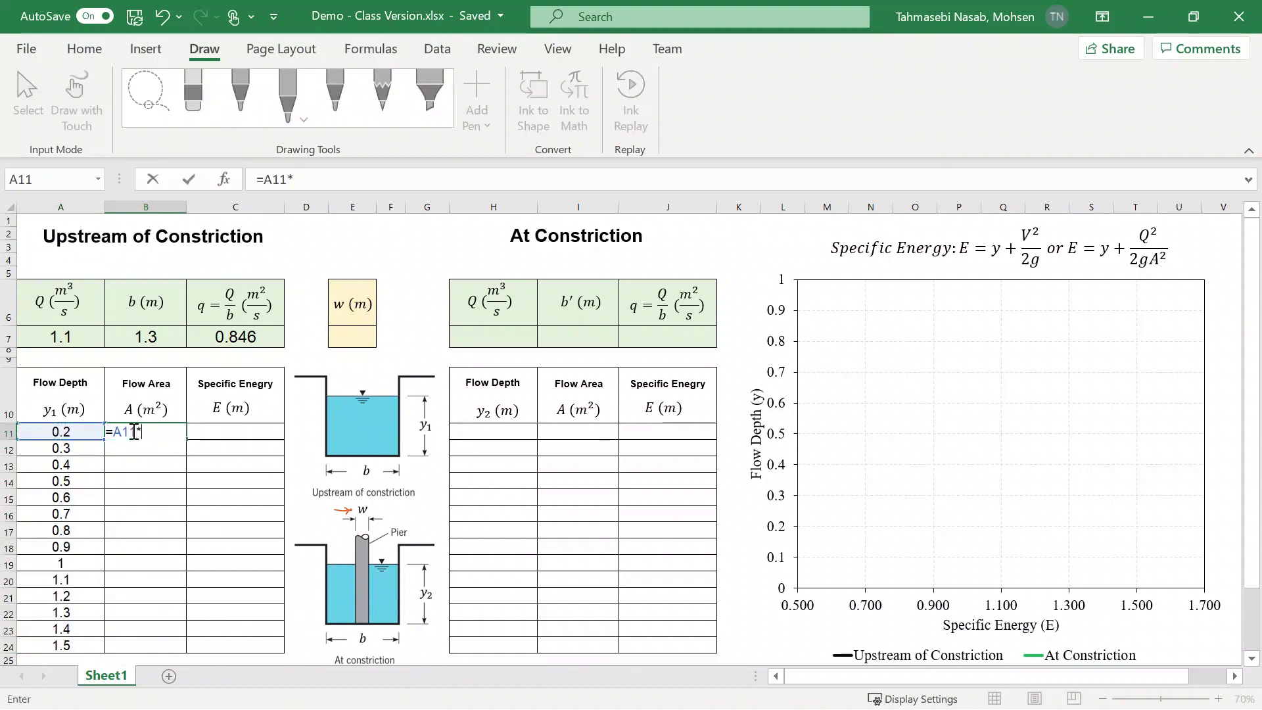
{"action": "key", "text": "Up"}
{"action": "key", "text": "Up"}
{"action": "key", "text": "Up"}
{"action": "key", "text": "Up"}
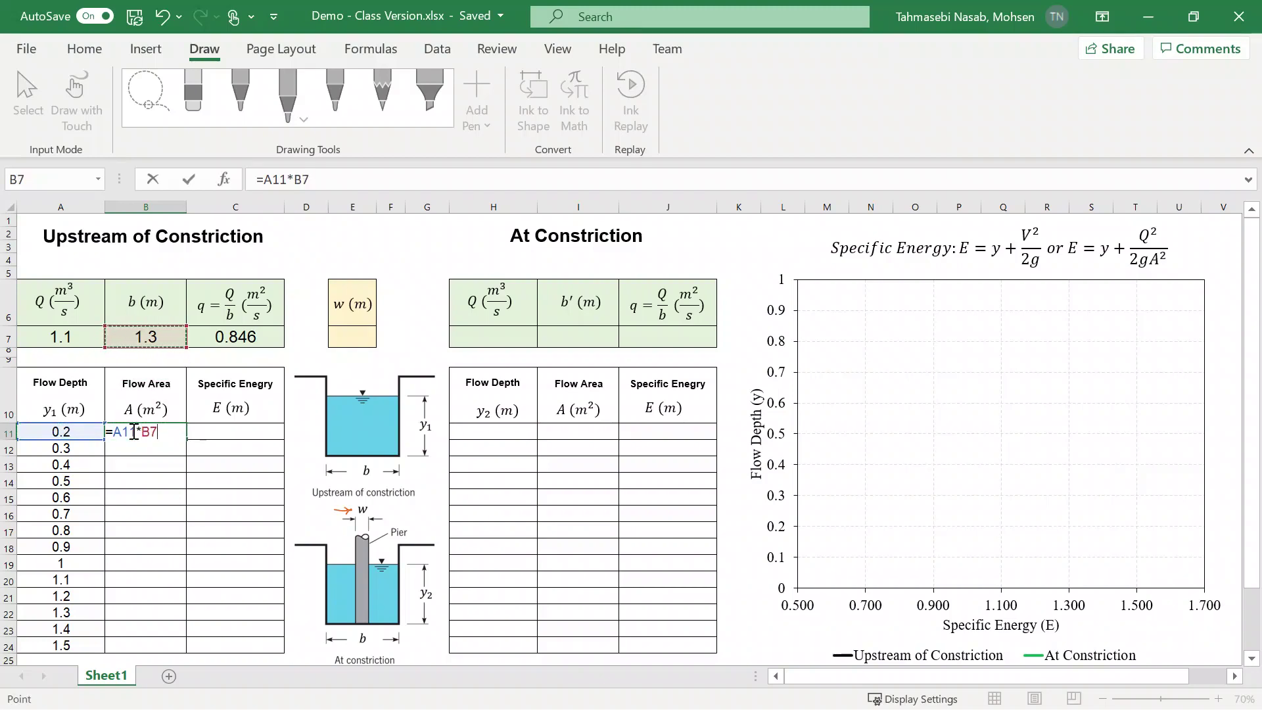
{"action": "key", "text": "F4"}
{"action": "key", "text": "Return"}
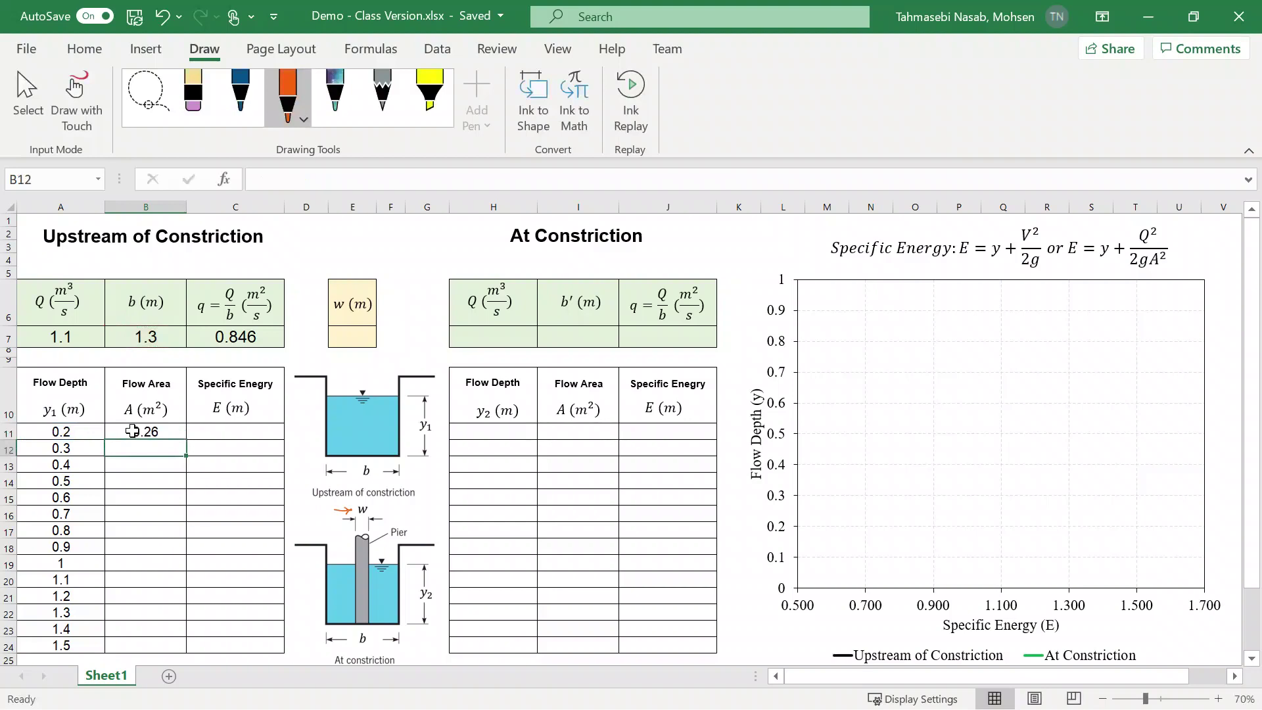
{"action": "left_click", "coordinate": [133, 432]}
{"action": "left_click_drag", "start_coordinate": [186, 439], "coordinate": [175, 648]}
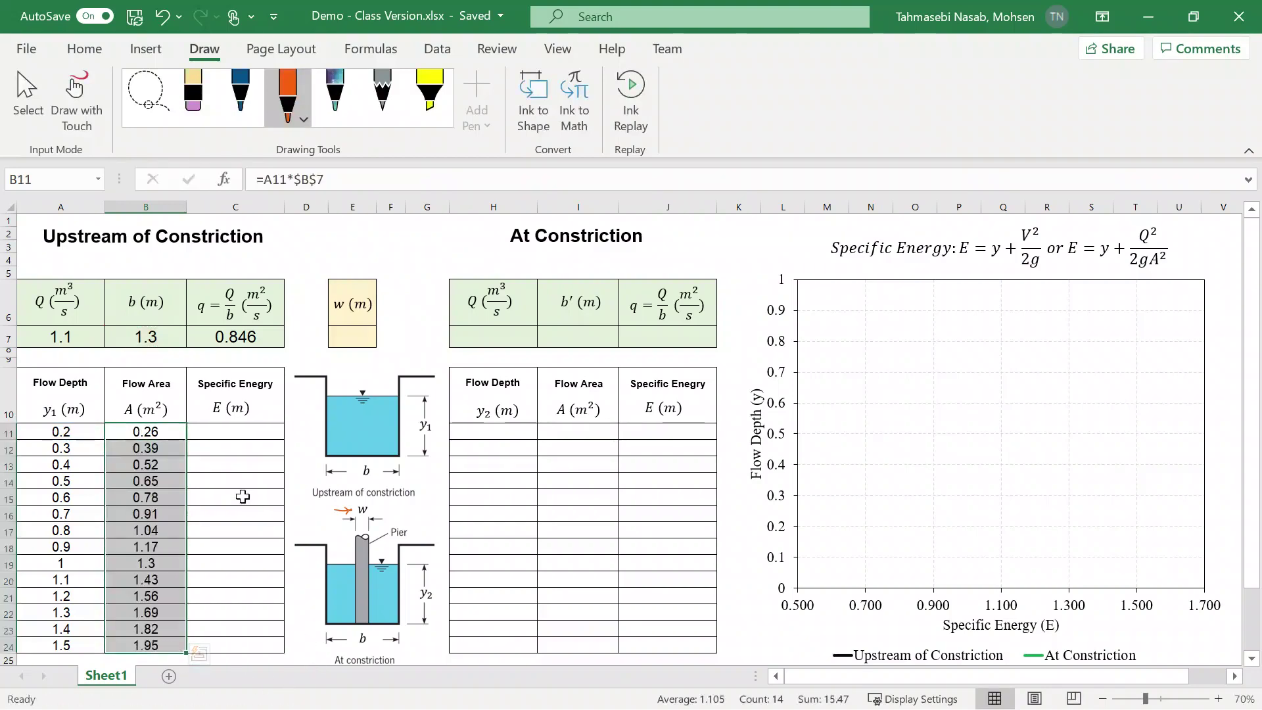
{"action": "left_click", "coordinate": [220, 432]}
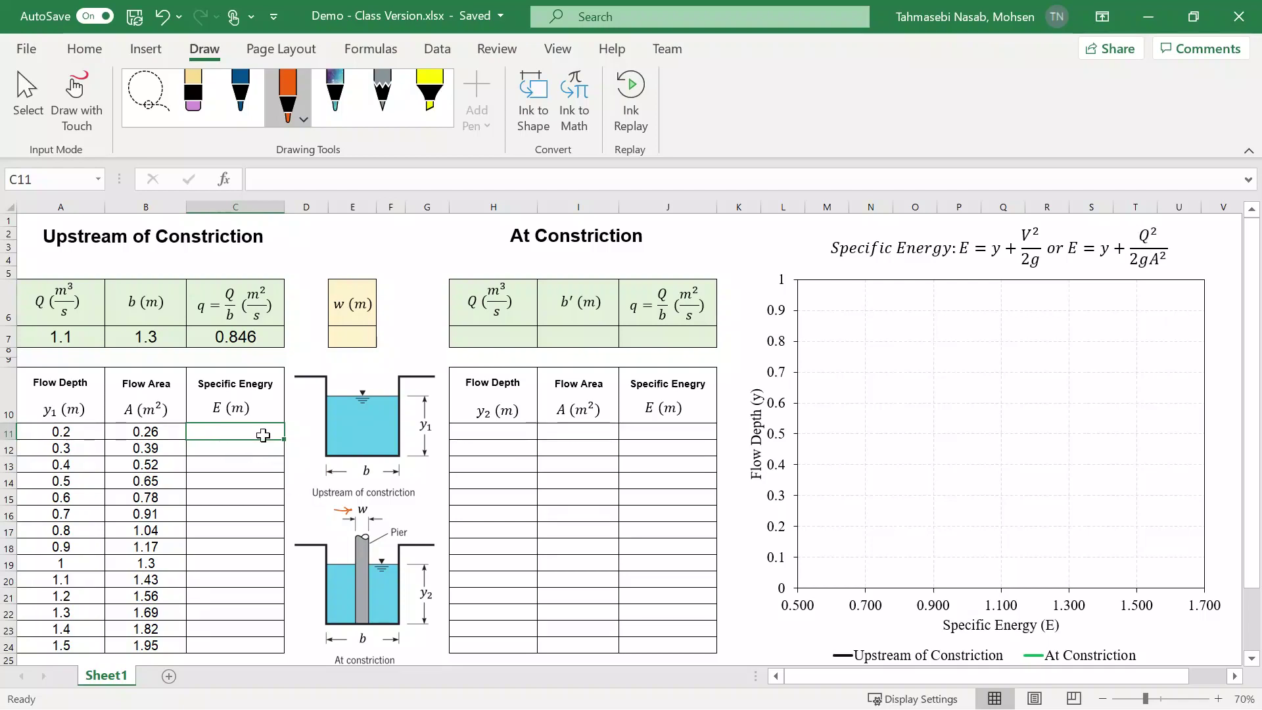
- Enter =A11+($A$7^2/(2*9.81*B11^2)) in C11 and fill to C24, giving E from 1.112 to 1.516
{"action": "type", "text": "="}
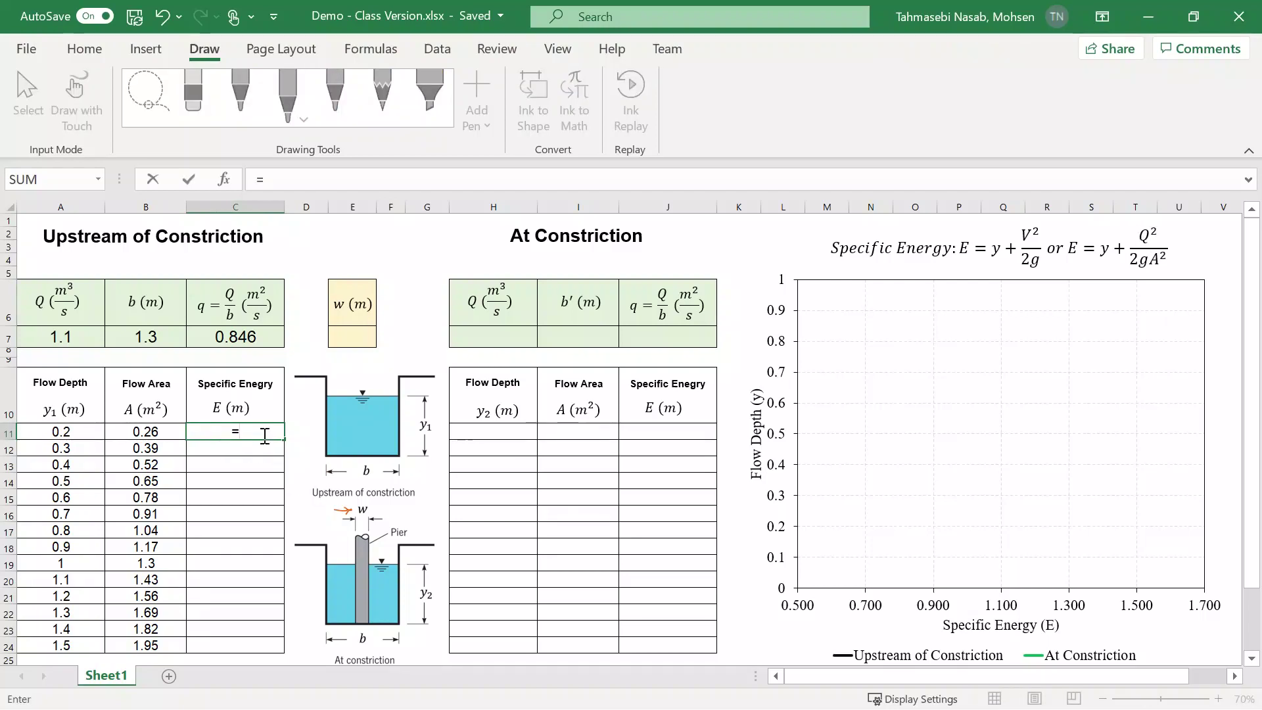
{"action": "key", "text": "Left"}
{"action": "key", "text": "Left"}
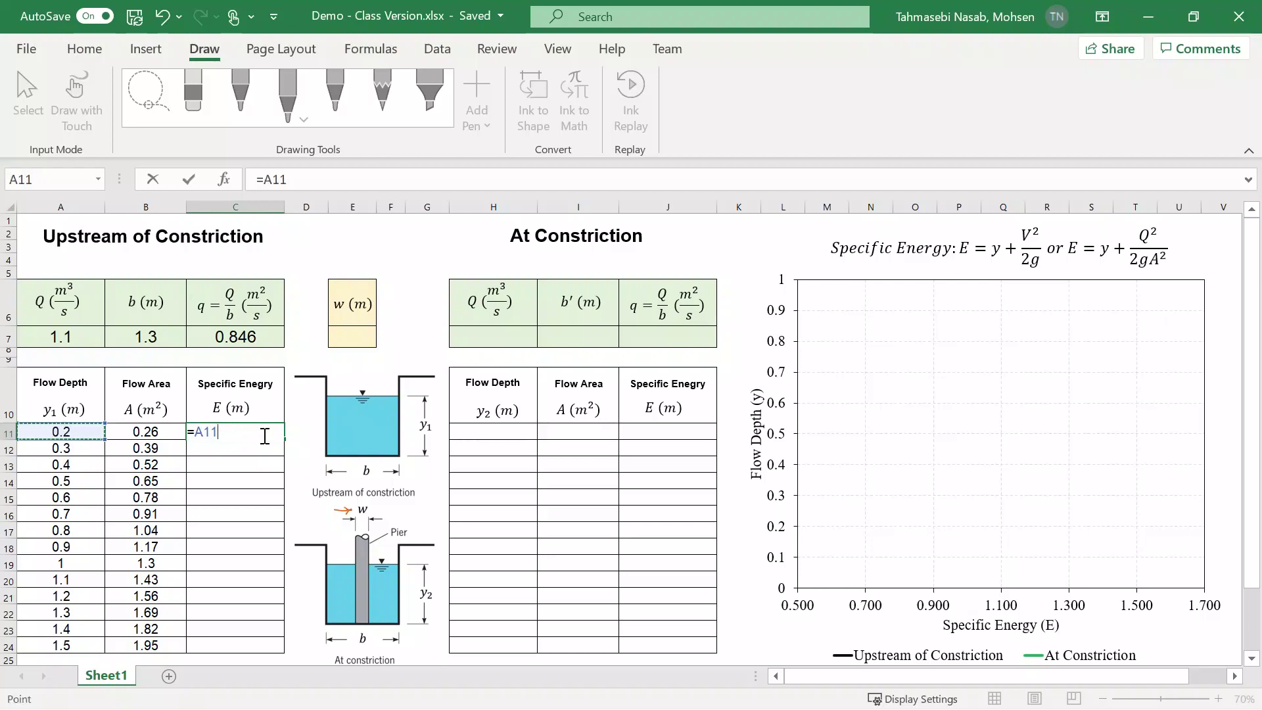
{"action": "type", "text": "+"}
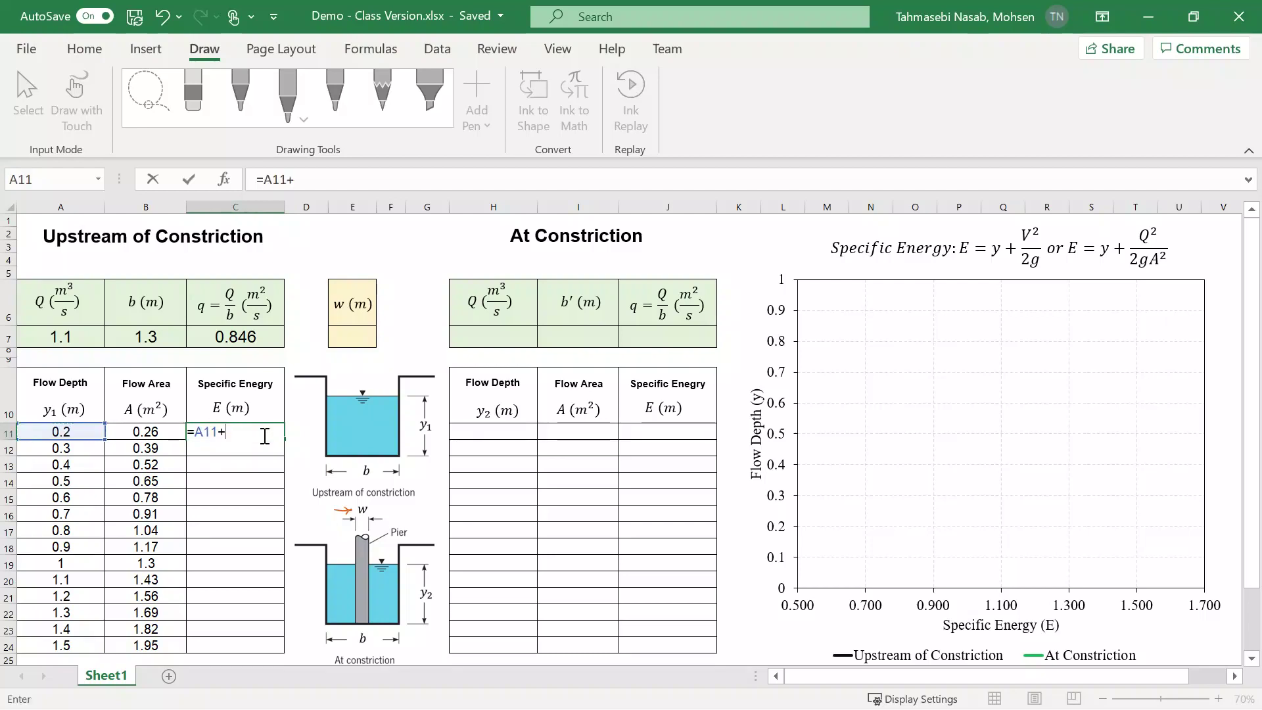
{"action": "type", "text": "($A$7^2/(2*9.81*B11^2))"}
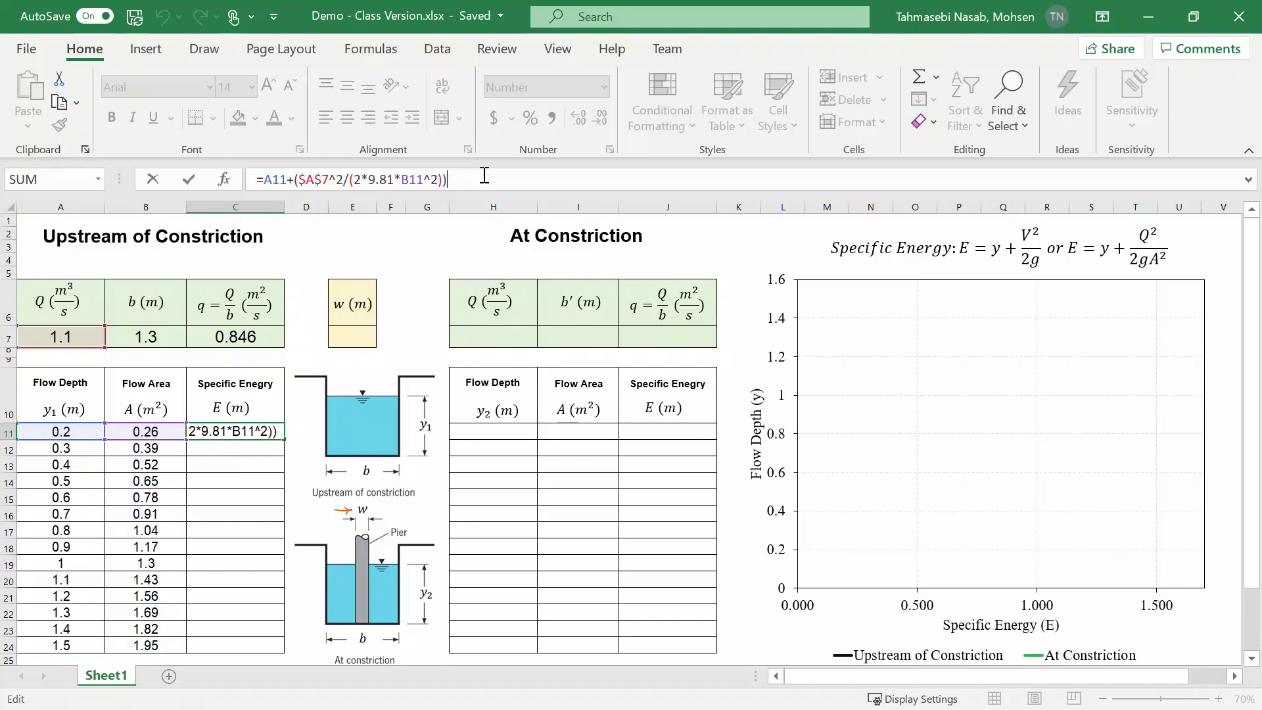
{"action": "key", "text": "Return"}
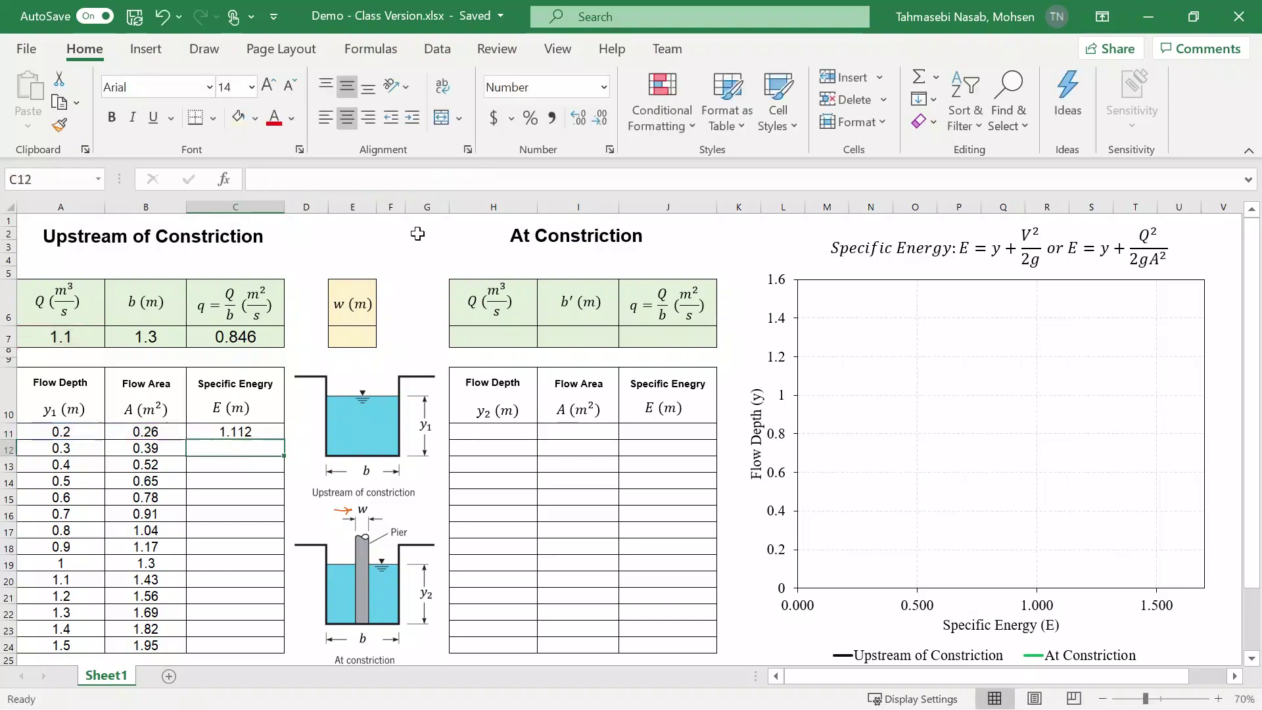
{"action": "left_click", "coordinate": [255, 431]}
{"action": "left_click_drag", "start_coordinate": [284, 439], "coordinate": [262, 648]}
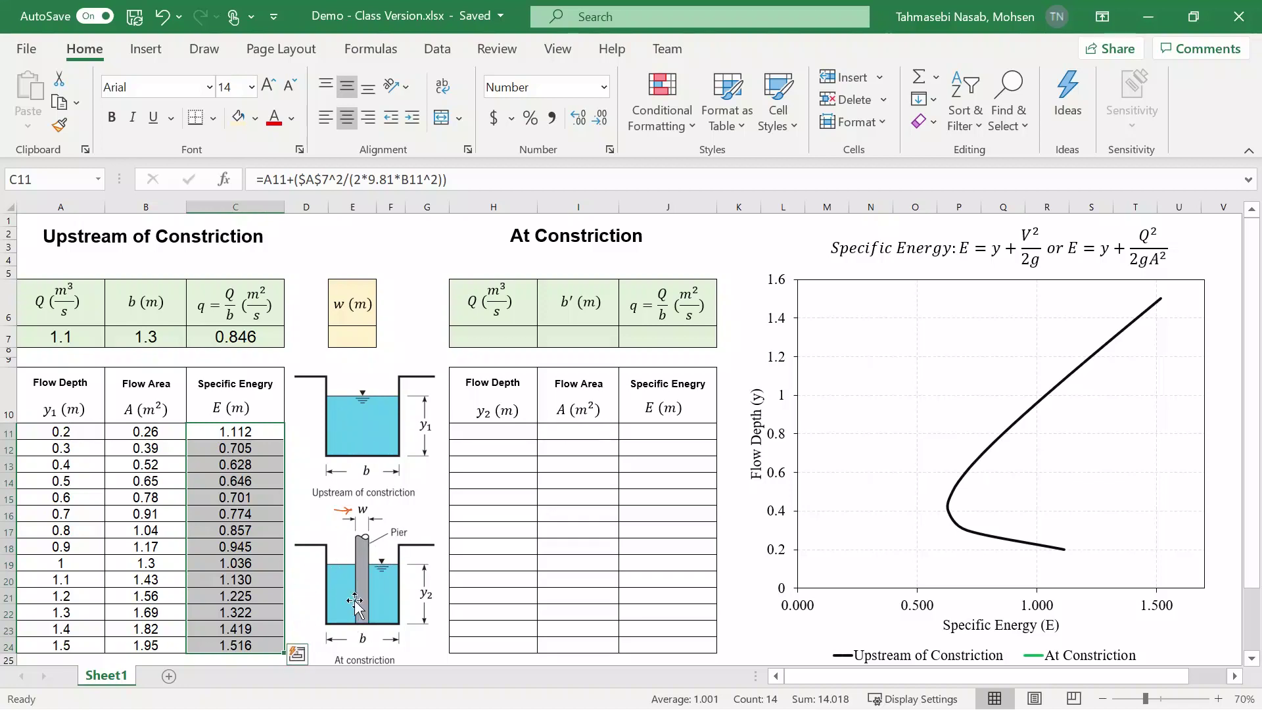
- Enter 1.1 as the constriction discharge Q in cell H7
{"action": "left_click", "coordinate": [480, 339]}
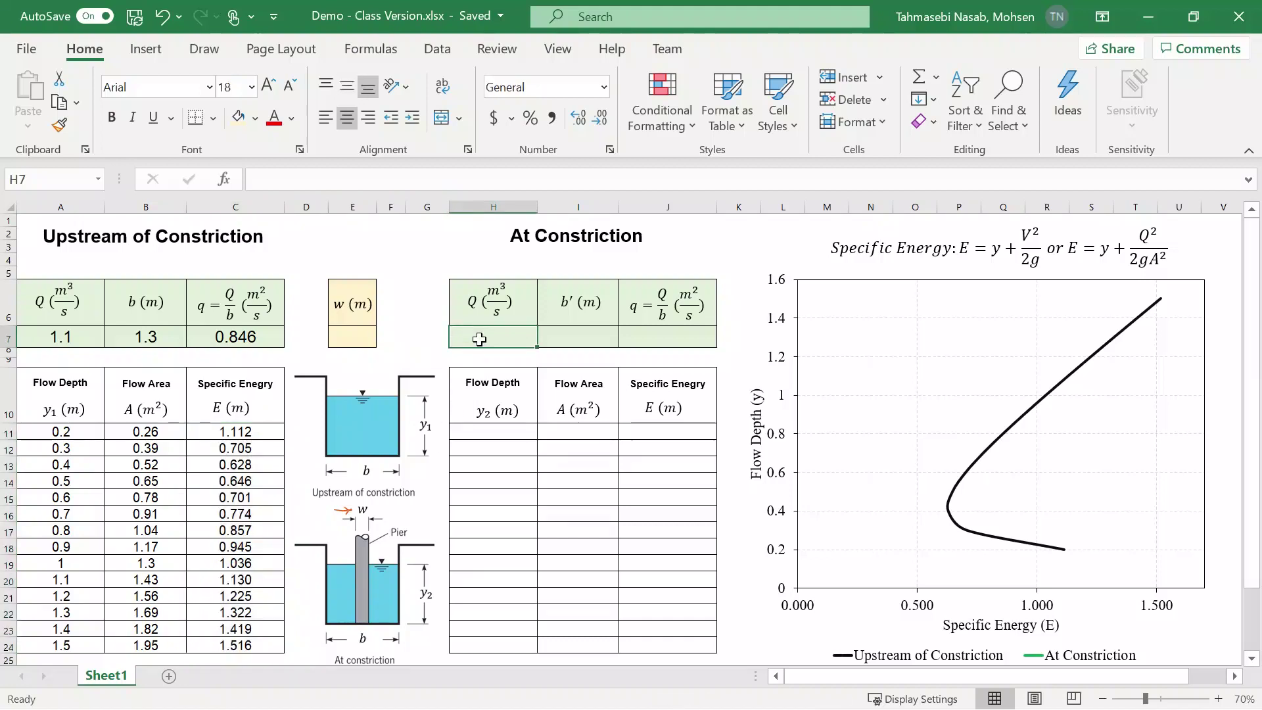
{"action": "type", "text": "1.1"}
{"action": "key", "text": "Tab"}
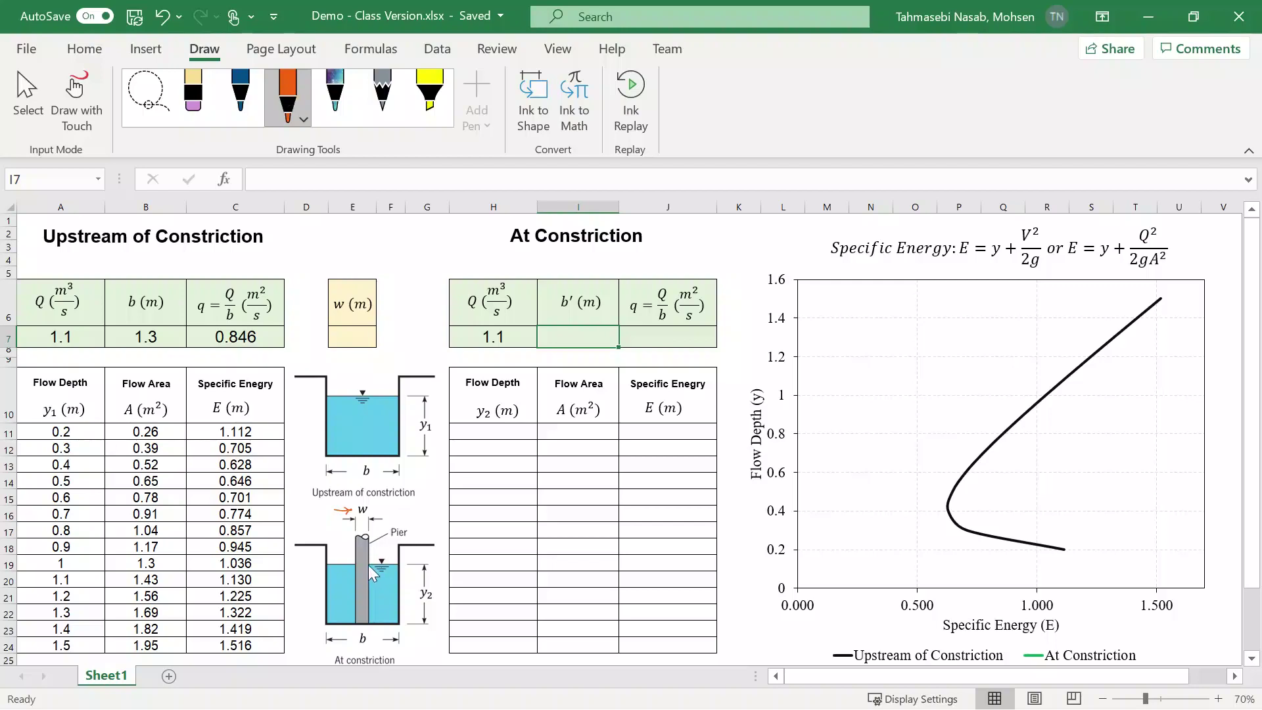
- Ink orange outlines of the water on both sides of the pier in the constriction sketch
{"action": "mouse_move", "coordinate": [369, 566]}
{"action": "left_mouse_down"}
{"action": "mouse_move", "coordinate": [398, 566]}
{"action": "mouse_move", "coordinate": [398, 622]}
{"action": "mouse_move", "coordinate": [373, 626]}
{"action": "left_mouse_up"}
{"action": "left_click_drag", "start_coordinate": [377, 570], "coordinate": [373, 584]}
{"action": "mouse_move", "coordinate": [329, 566]}
{"action": "left_mouse_down"}
{"action": "mouse_move", "coordinate": [325, 602]}
{"action": "mouse_move", "coordinate": [344, 623]}
{"action": "mouse_move", "coordinate": [356, 568]}
{"action": "mouse_move", "coordinate": [340, 587]}
{"action": "left_mouse_up"}
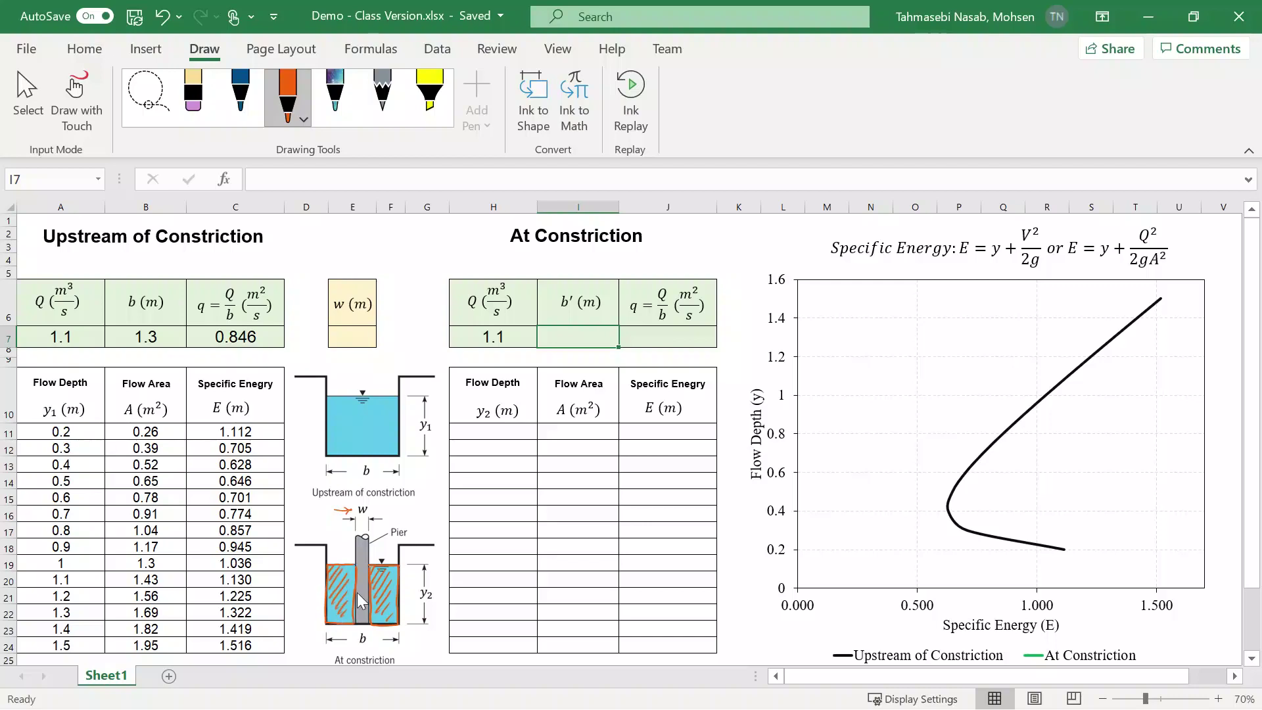
{"action": "left_click", "coordinate": [288, 99]}
{"action": "left_click", "coordinate": [358, 339]}
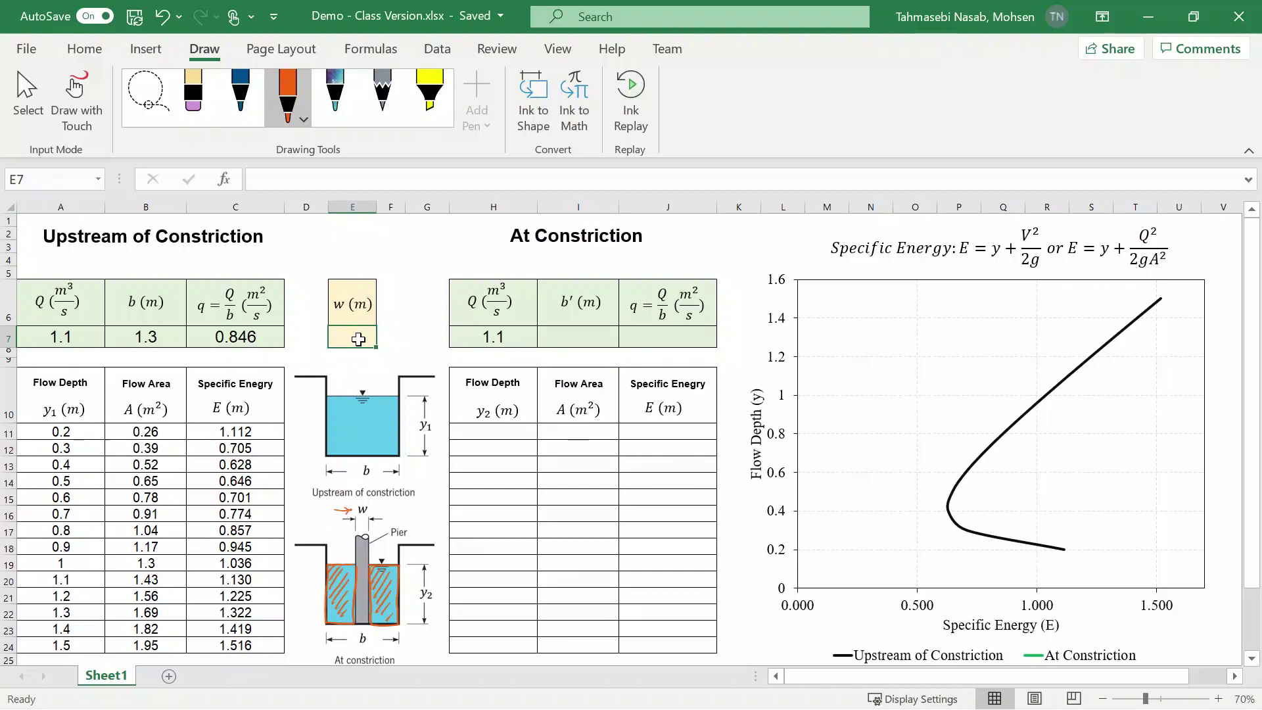
- Set pier width w to 0.3 in E7 and enter =B7-E7 in I7, giving b′ = 1
{"action": "type", "text": "0.3"}
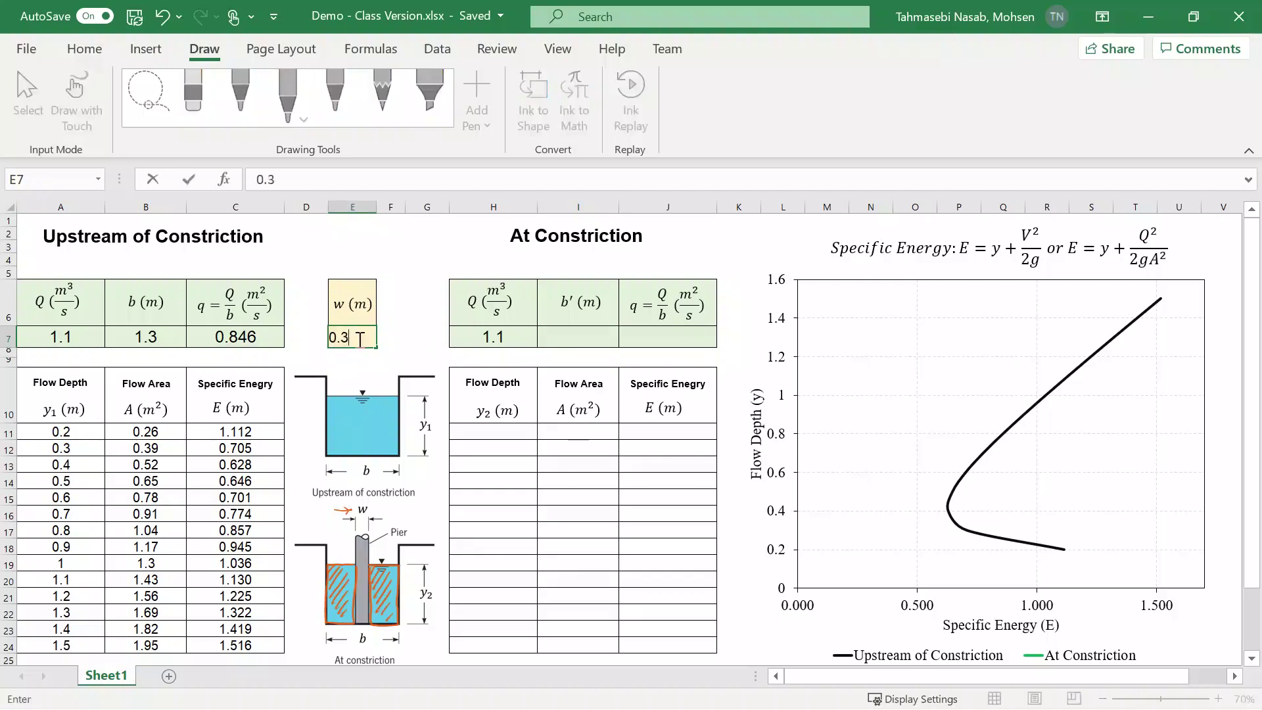
{"action": "key", "text": "Tab"}
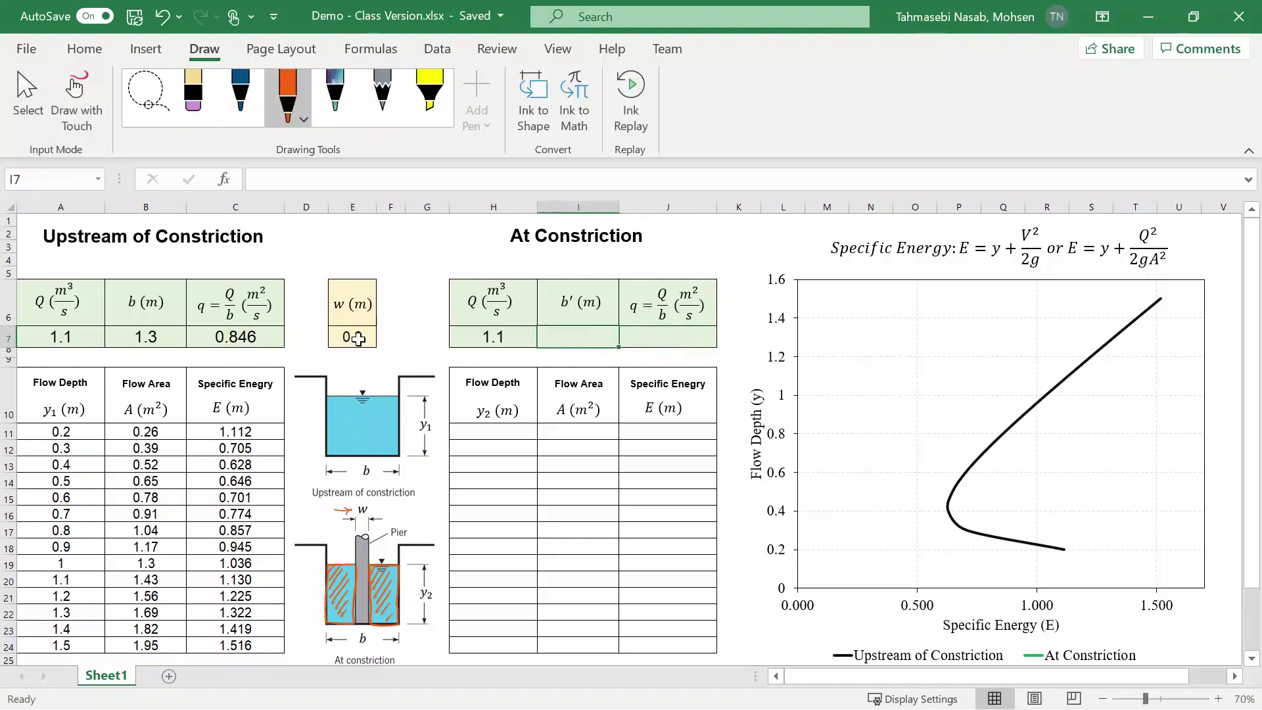
{"action": "type", "text": "="}
{"action": "key", "text": "Left"}
{"action": "key", "text": "Left"}
{"action": "key", "text": "Left"}
{"action": "key", "text": "Left"}
{"action": "key", "text": "Left"}
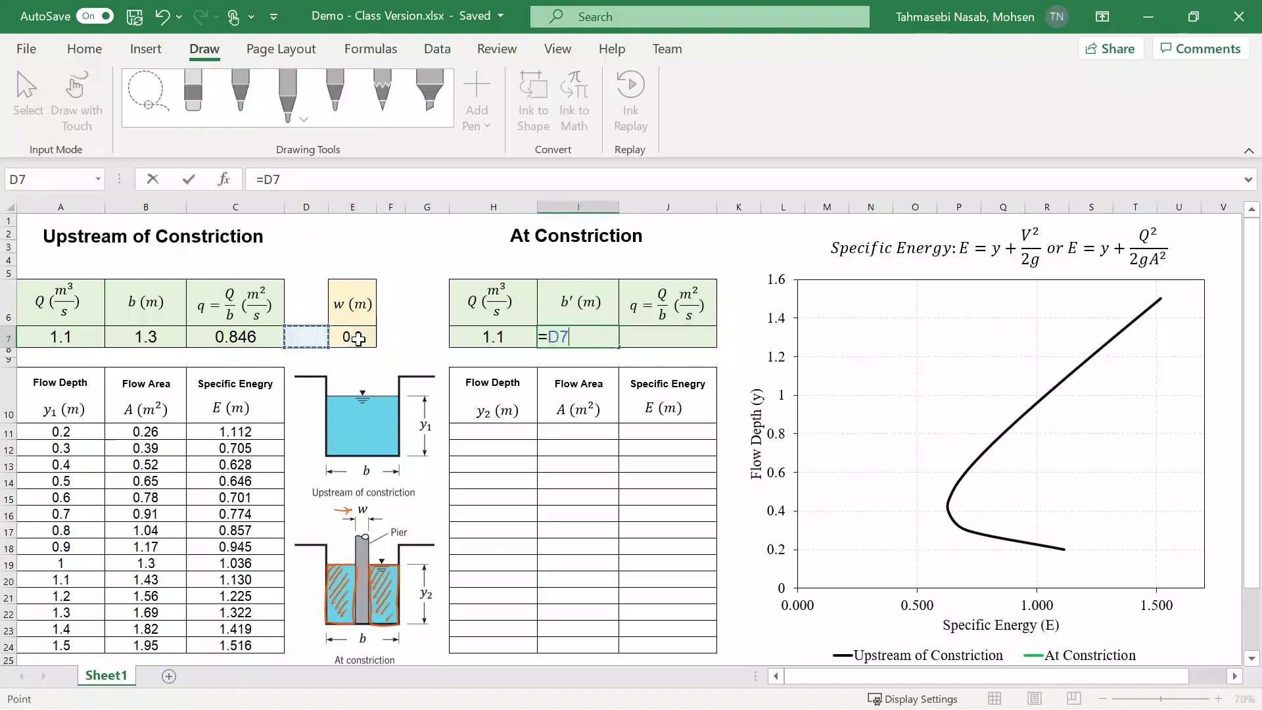
{"action": "key", "text": "Left"}
{"action": "key", "text": "Left"}
{"action": "key", "text": "Left"}
{"action": "key", "text": "Right"}
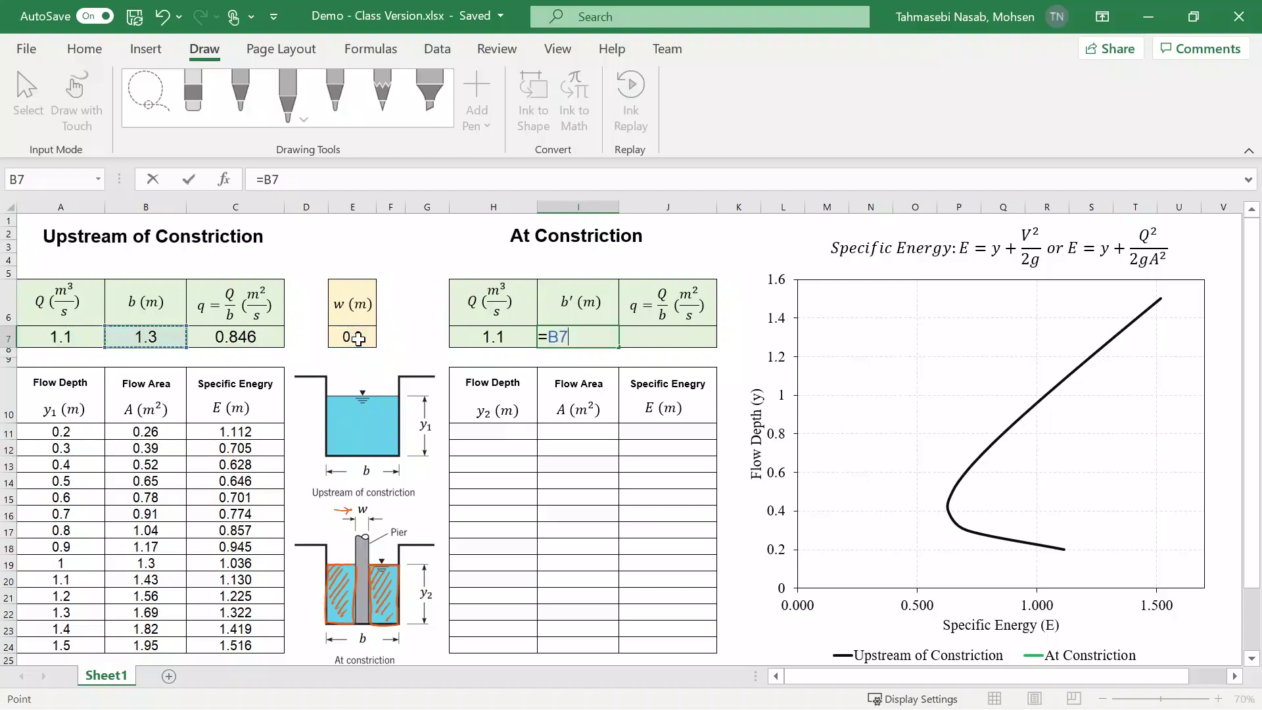
{"action": "type", "text": "-"}
{"action": "key", "text": "Right"}
{"action": "key", "text": "Right"}
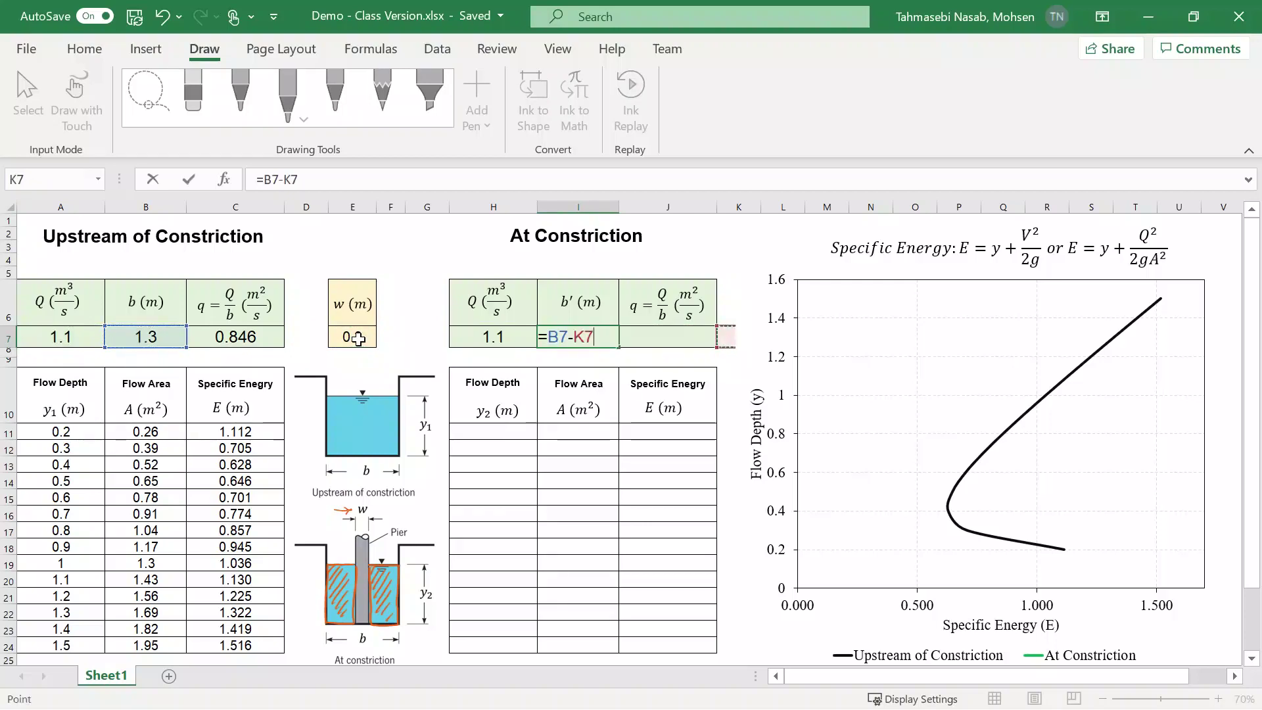
{"action": "key", "text": "Left"}
{"action": "key", "text": "Left"}
{"action": "key", "text": "Left"}
{"action": "key", "text": "Left"}
{"action": "key", "text": "Left"}
{"action": "key", "text": "Left"}
{"action": "key", "text": "Return"}
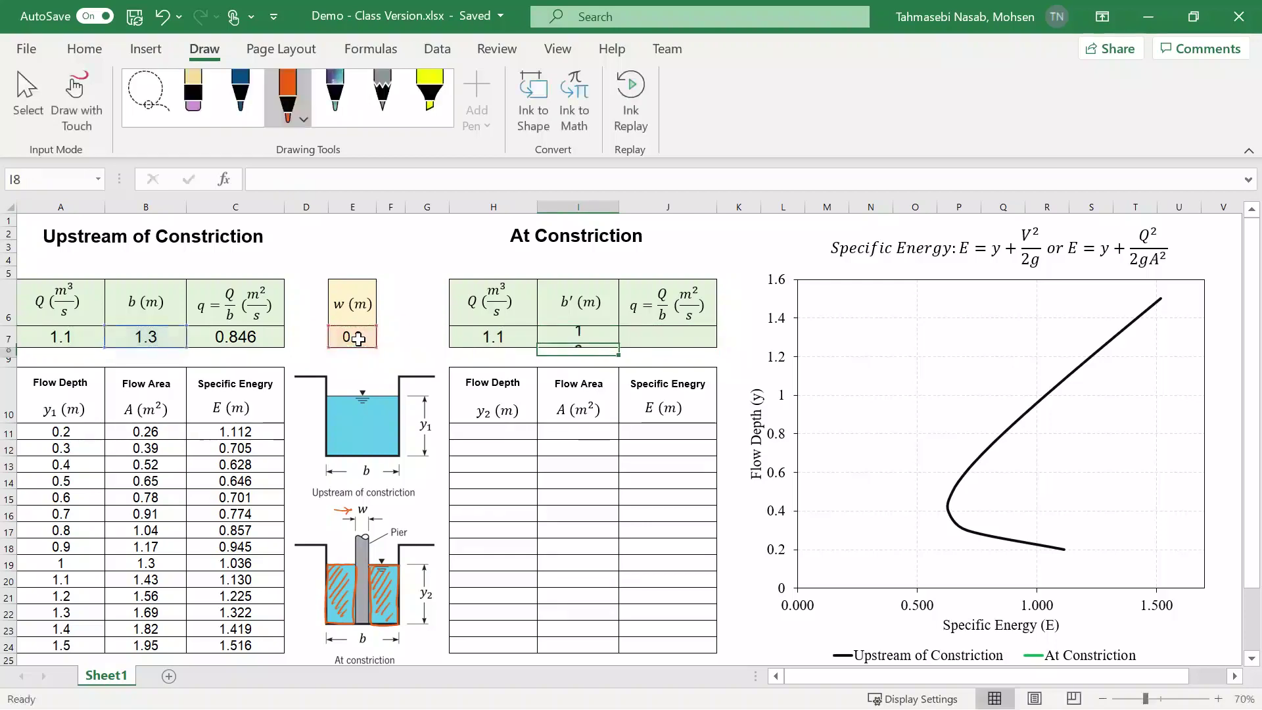
- Enter =H7/I7 in J7 so the constriction unit discharge q is 1.100
{"action": "left_click", "coordinate": [577, 338]}
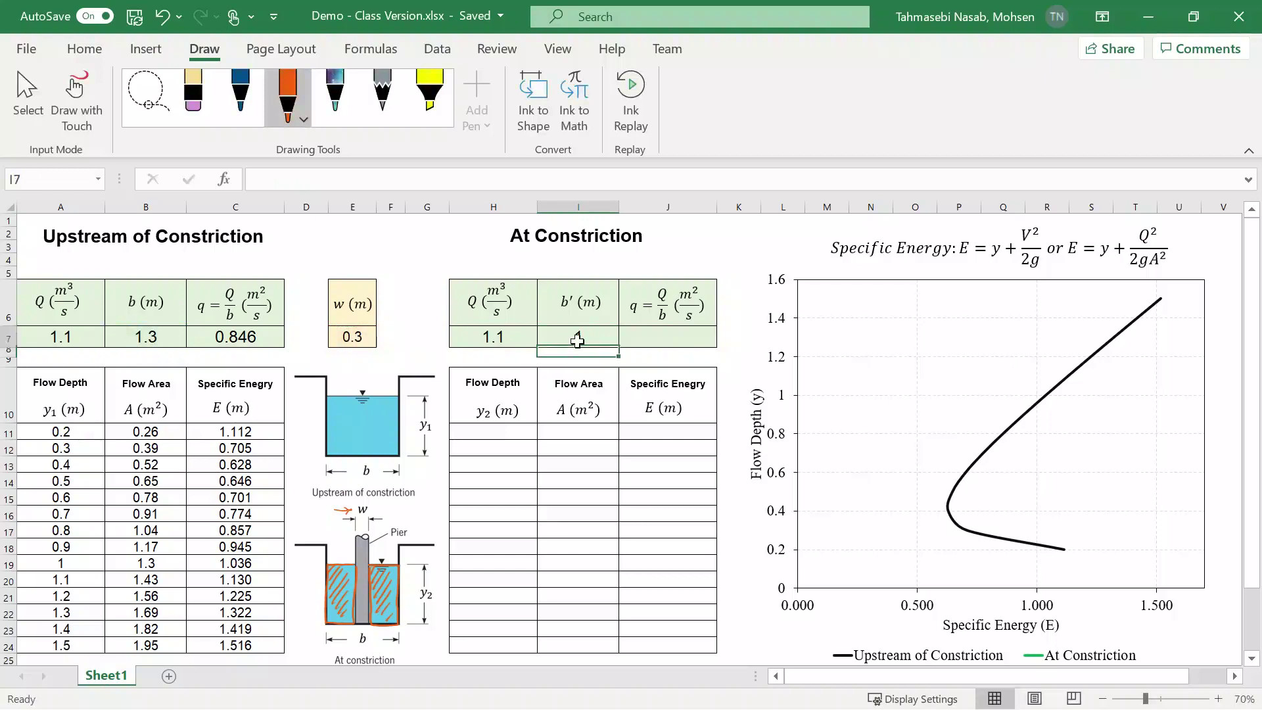
{"action": "left_click", "coordinate": [660, 339]}
{"action": "type", "text": "="}
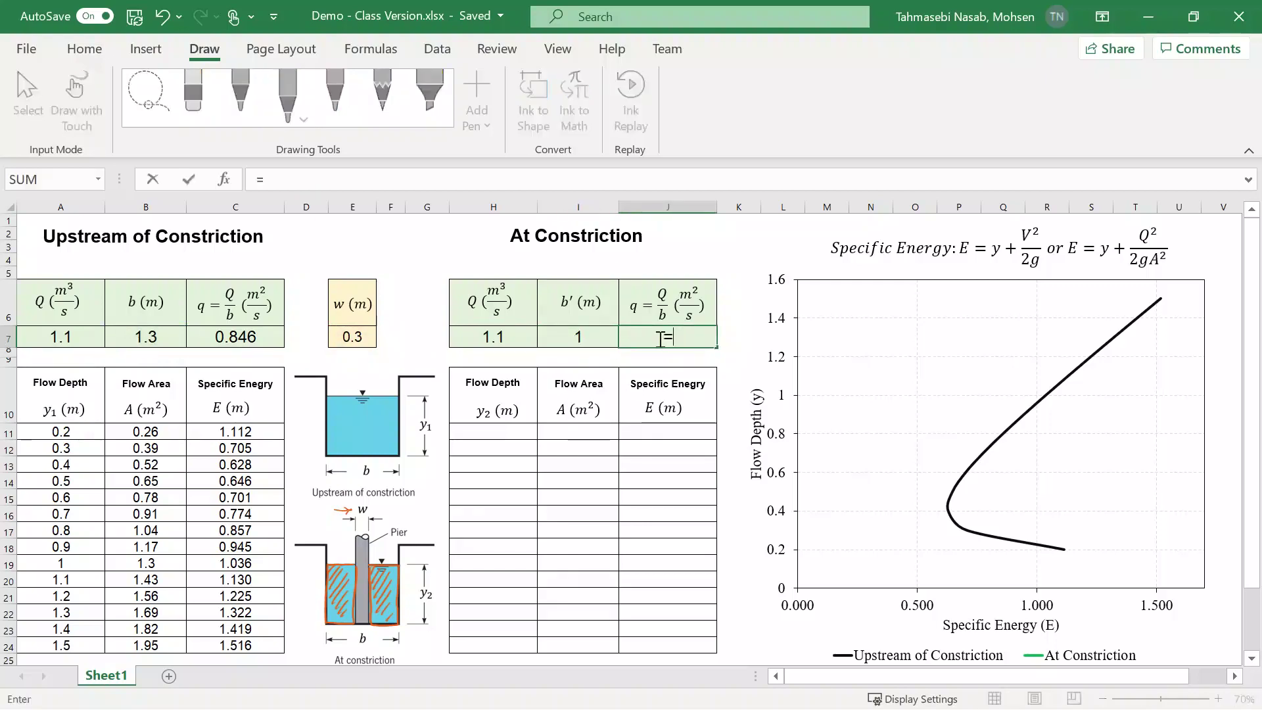
{"action": "key", "text": "Left"}
{"action": "key", "text": "Left"}
{"action": "type", "text": "/"}
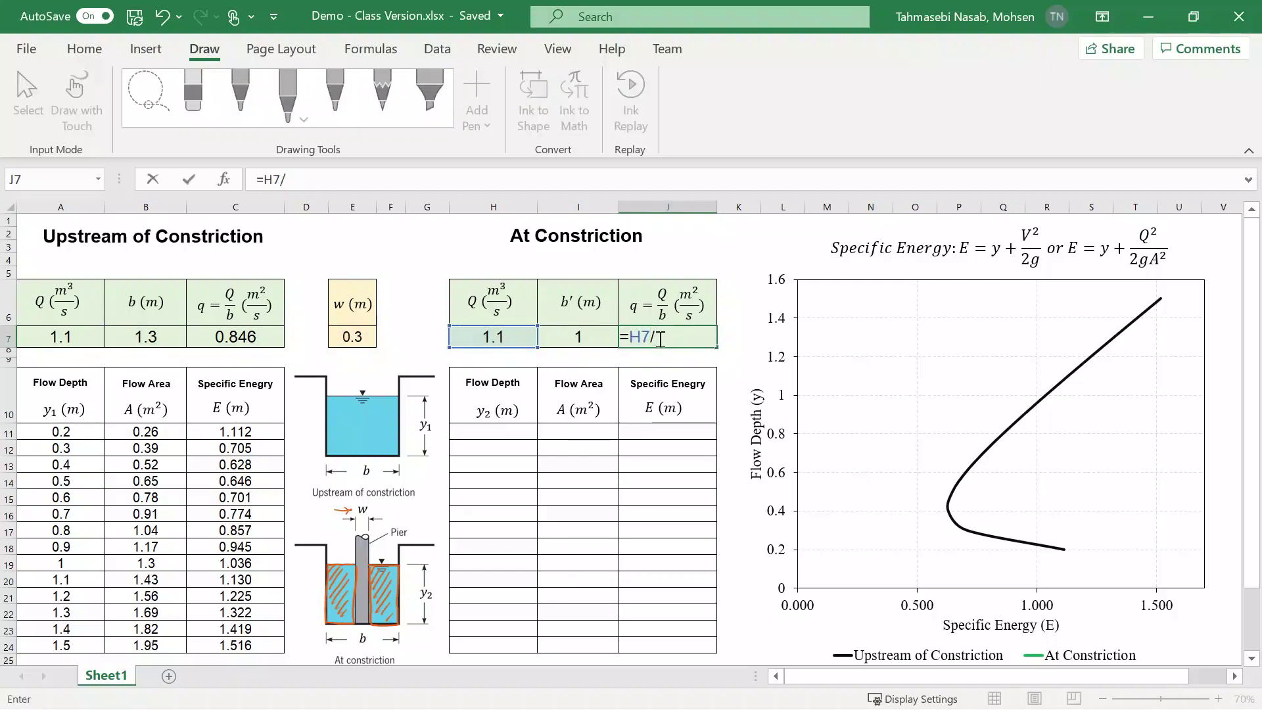
{"action": "key", "text": "Left"}
{"action": "key", "text": "Return"}
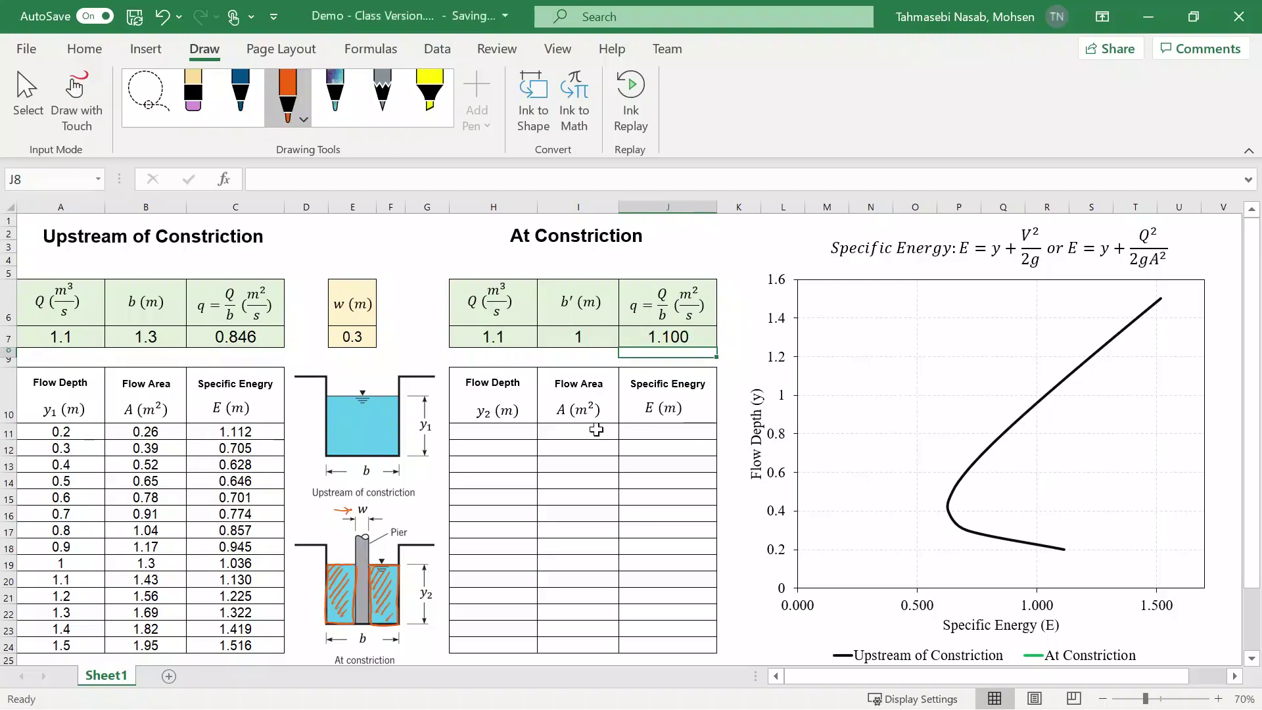
- Copy the upstream depths A11:A24 into the constriction depth column starting at H11
{"action": "left_click", "coordinate": [511, 435]}
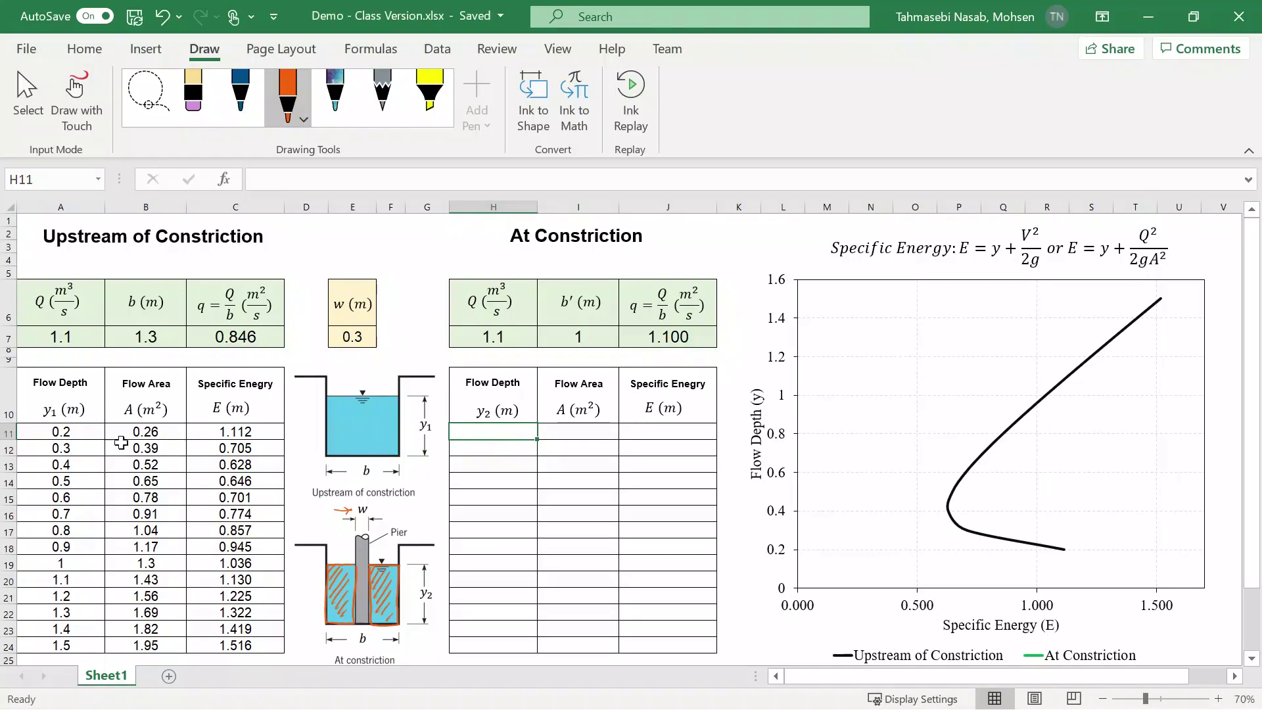
{"action": "left_click_drag", "start_coordinate": [82, 432], "coordinate": [48, 646]}
{"action": "key", "text": "ctrl+c"}
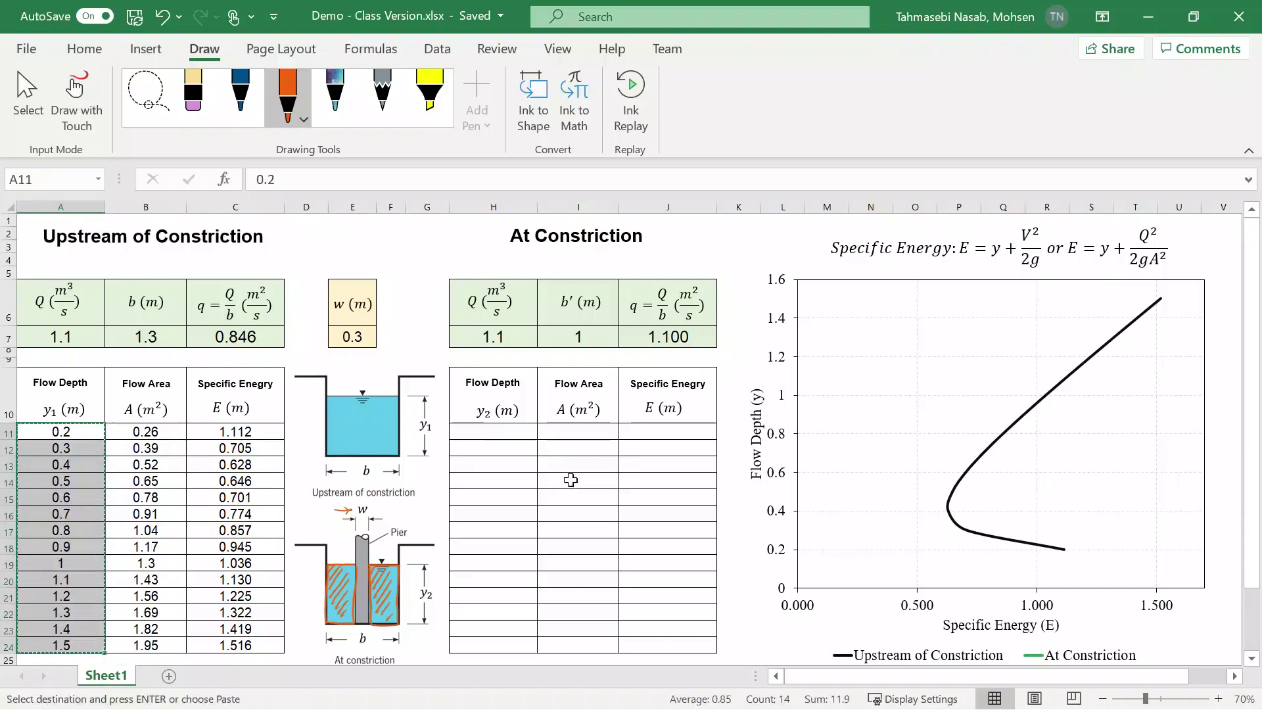
{"action": "left_click", "coordinate": [525, 434]}
{"action": "key", "text": "ctrl+v"}
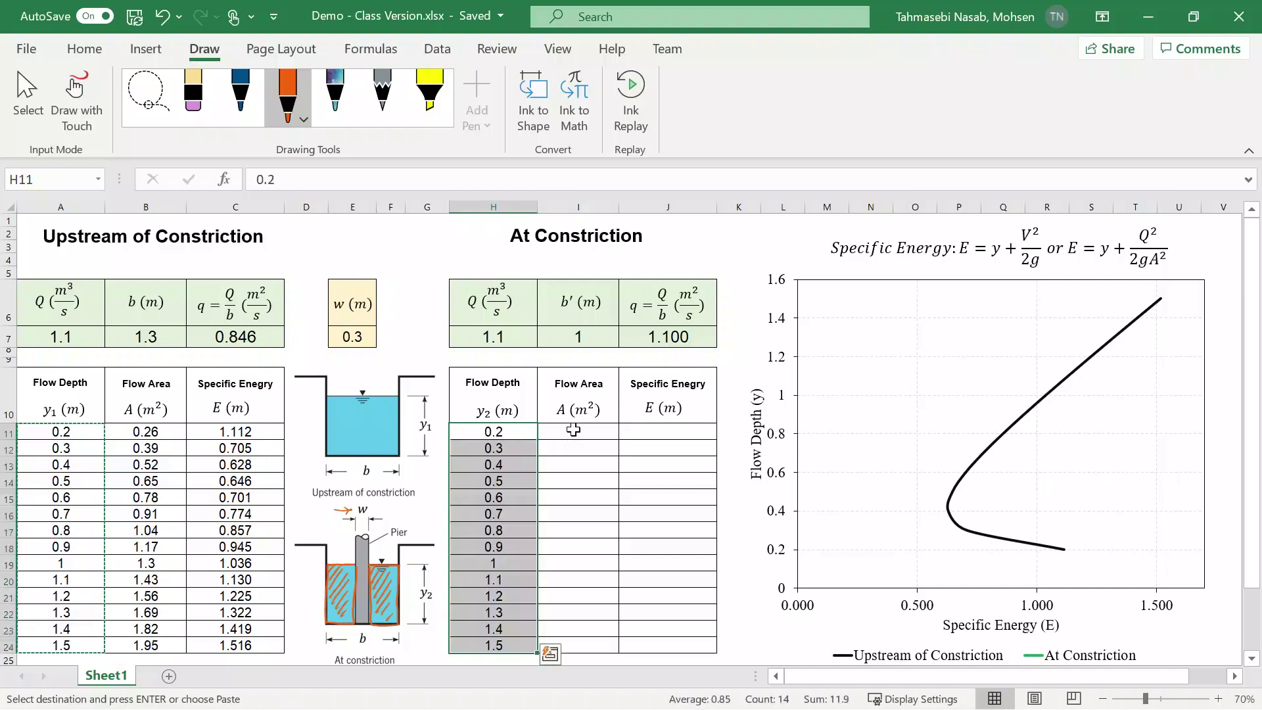
- Enter =H11*$I$7 in I11 and fill it to I24, giving flow areas 0.2 to 1.5
{"action": "left_click", "coordinate": [574, 430]}
{"action": "type", "text": "="}
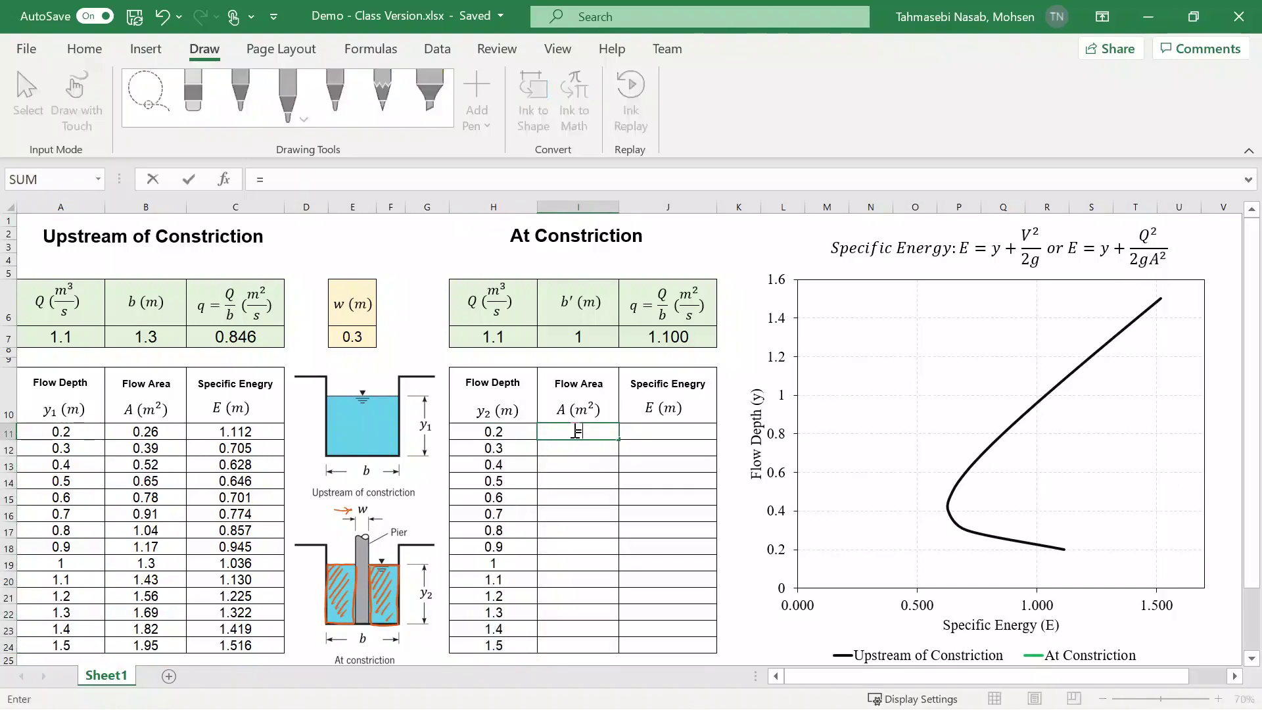
{"action": "key", "text": "Left"}
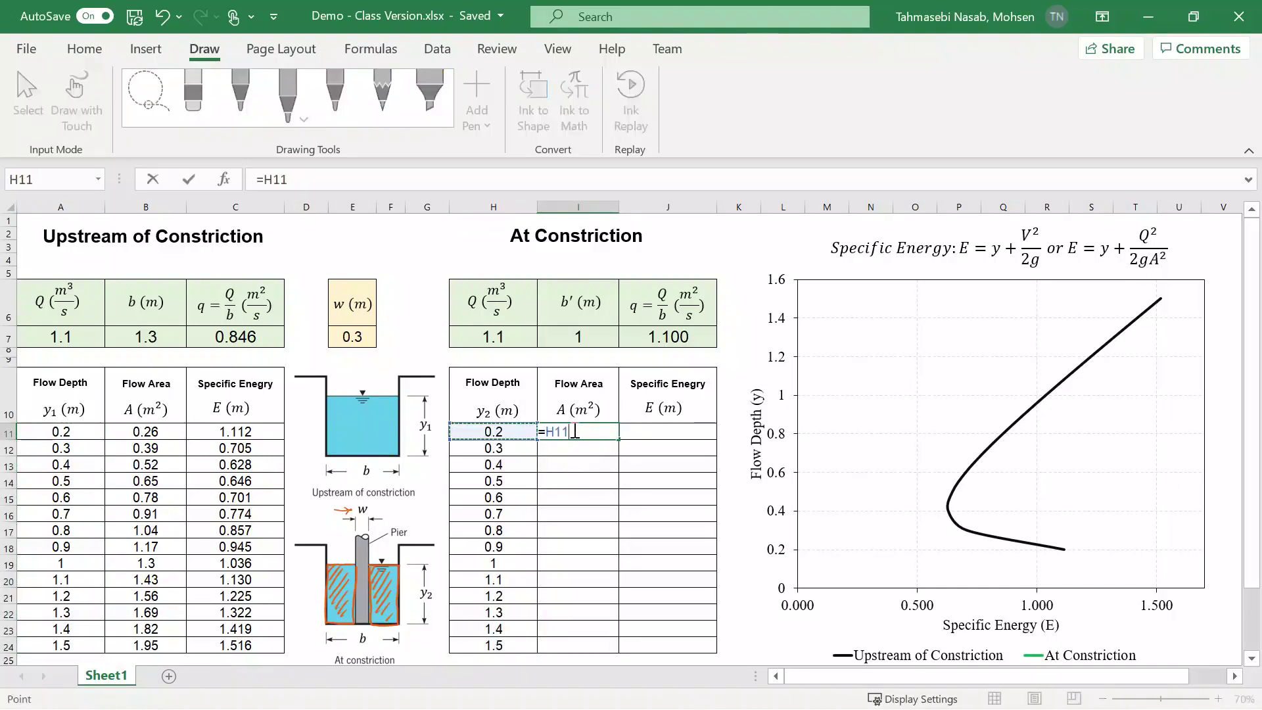
{"action": "type", "text": "*"}
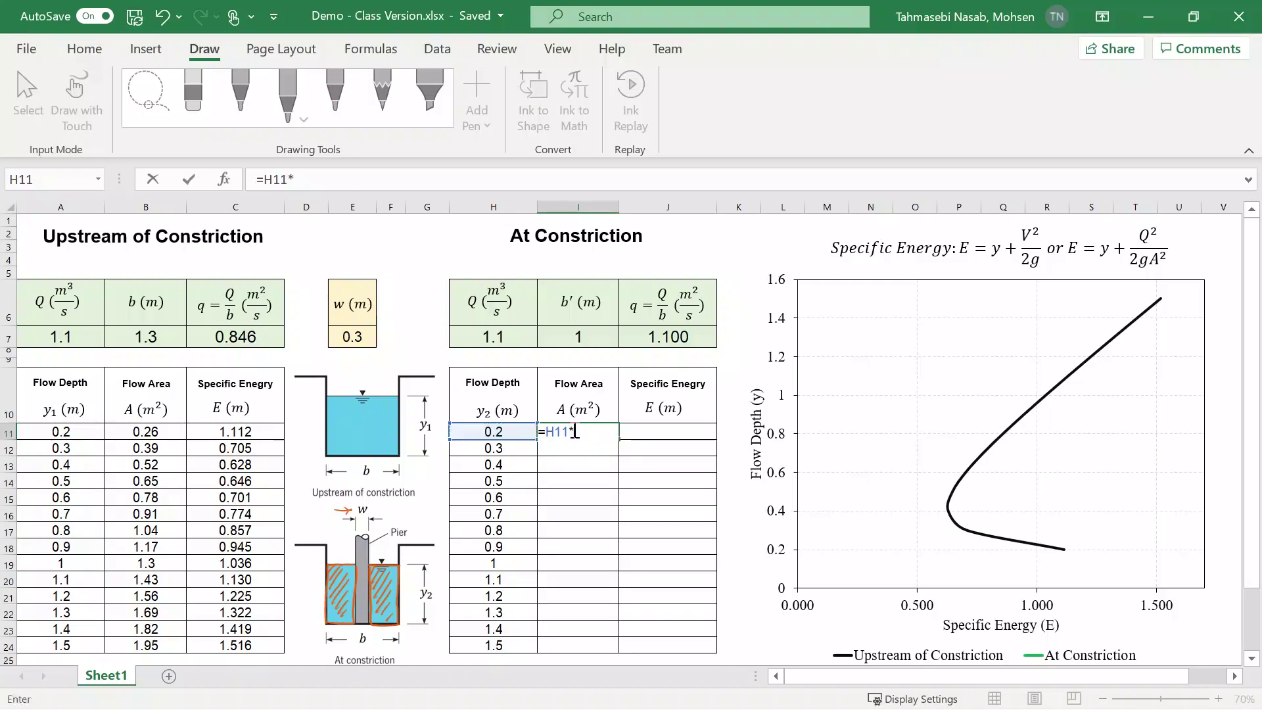
{"action": "key", "text": "Up"}
{"action": "key", "text": "Up"}
{"action": "key", "text": "Up"}
{"action": "key", "text": "Up"}
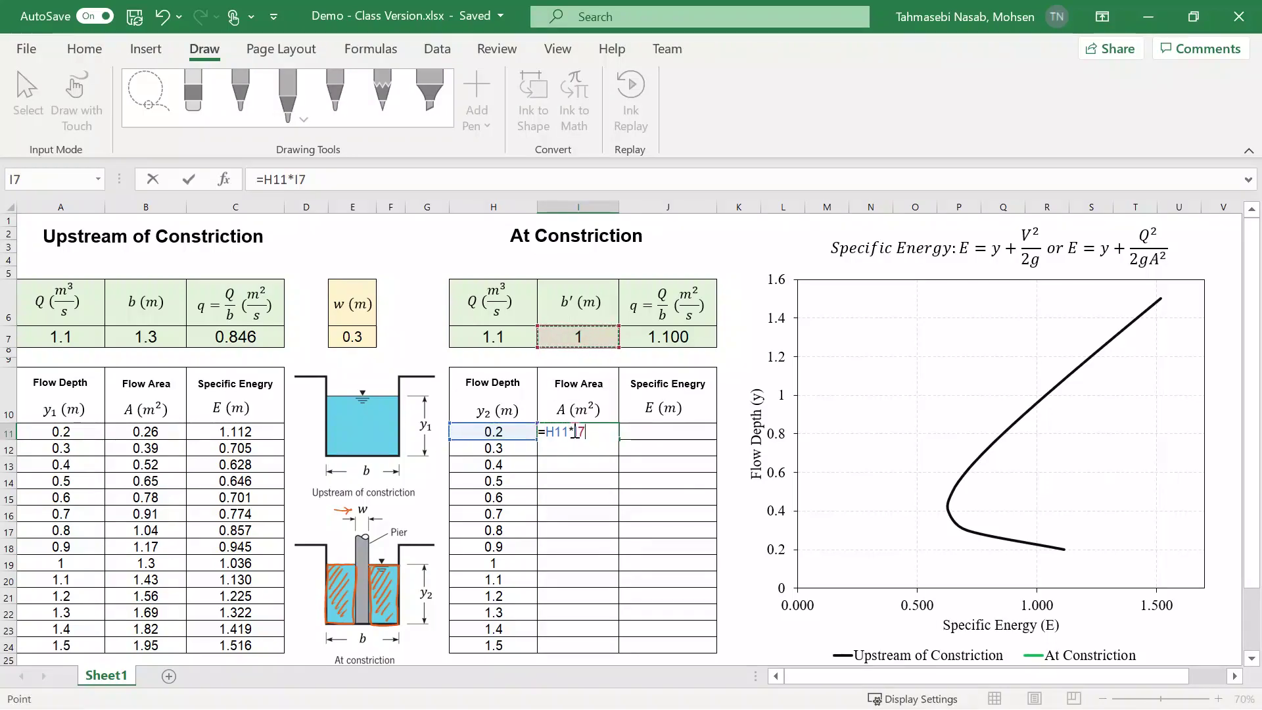
{"action": "key", "text": "F4"}
{"action": "key", "text": "Return"}
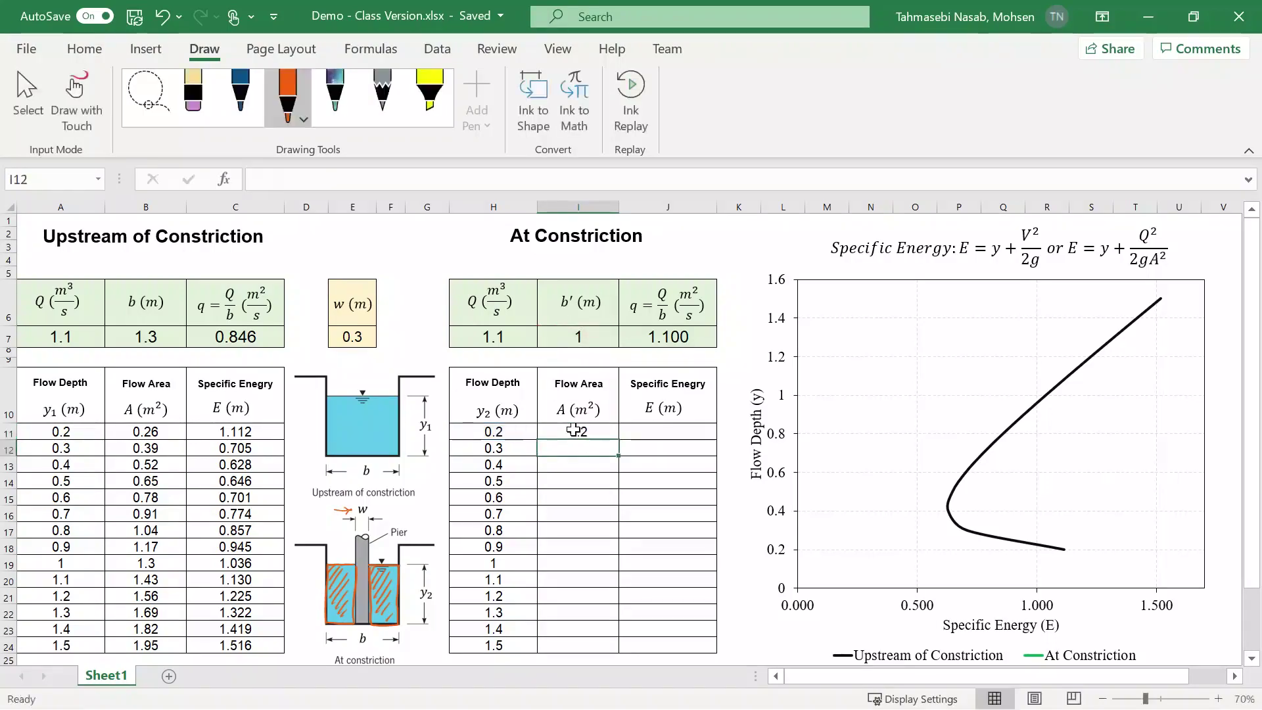
{"action": "left_click", "coordinate": [574, 431]}
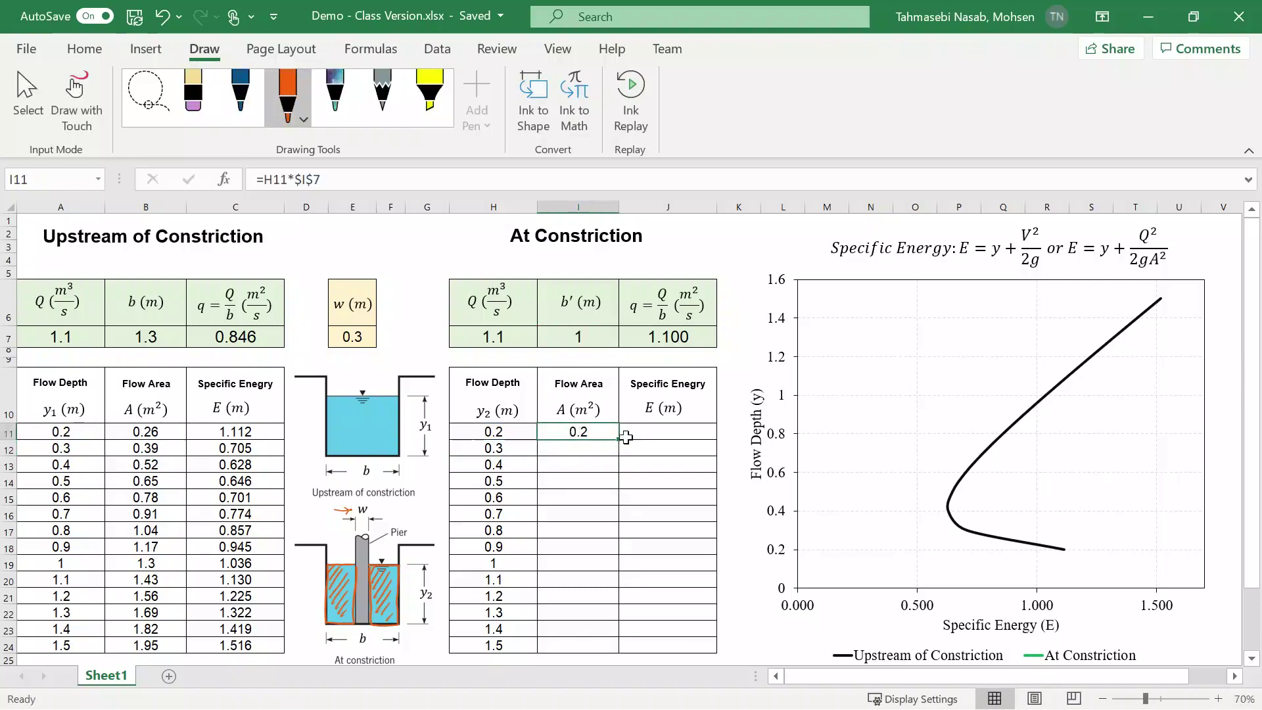
{"action": "left_click_drag", "start_coordinate": [619, 439], "coordinate": [605, 652]}
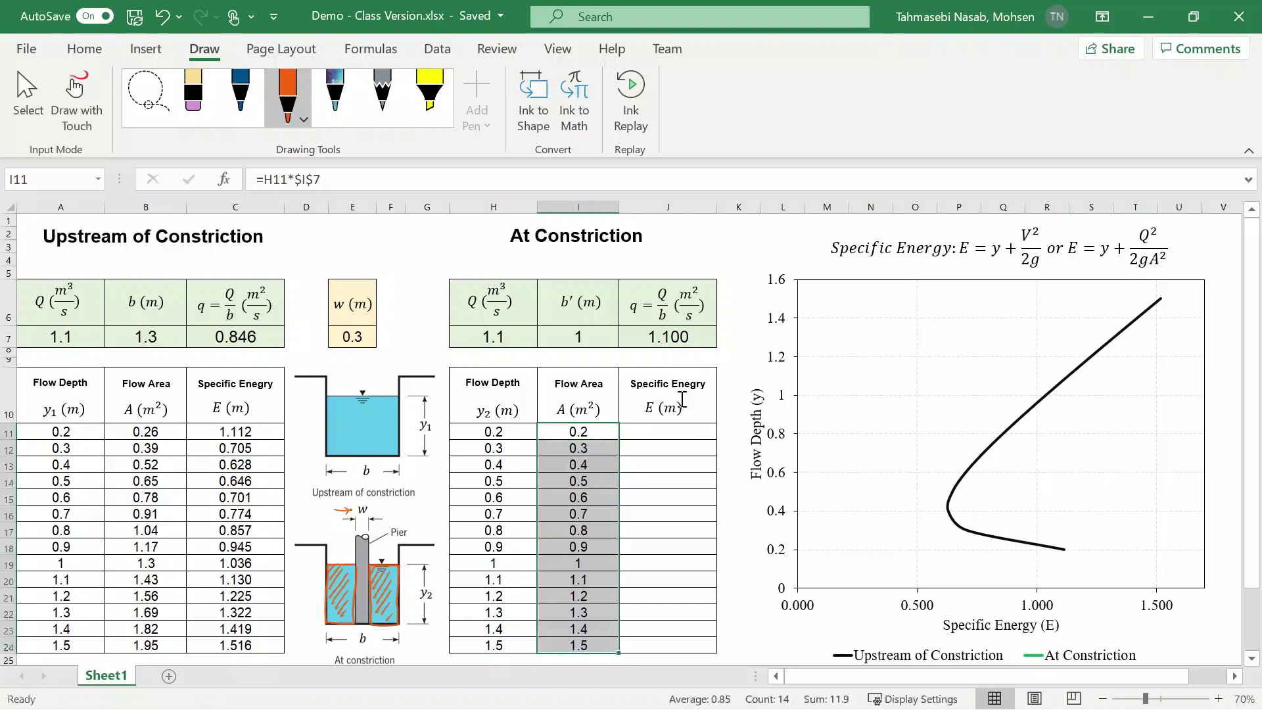
- Enter =H11+($H$7^2/(2*9.81*I11^2)) in J11 and fill to J24, giving E from 1.742 to 1.527
{"action": "left_click", "coordinate": [663, 428]}
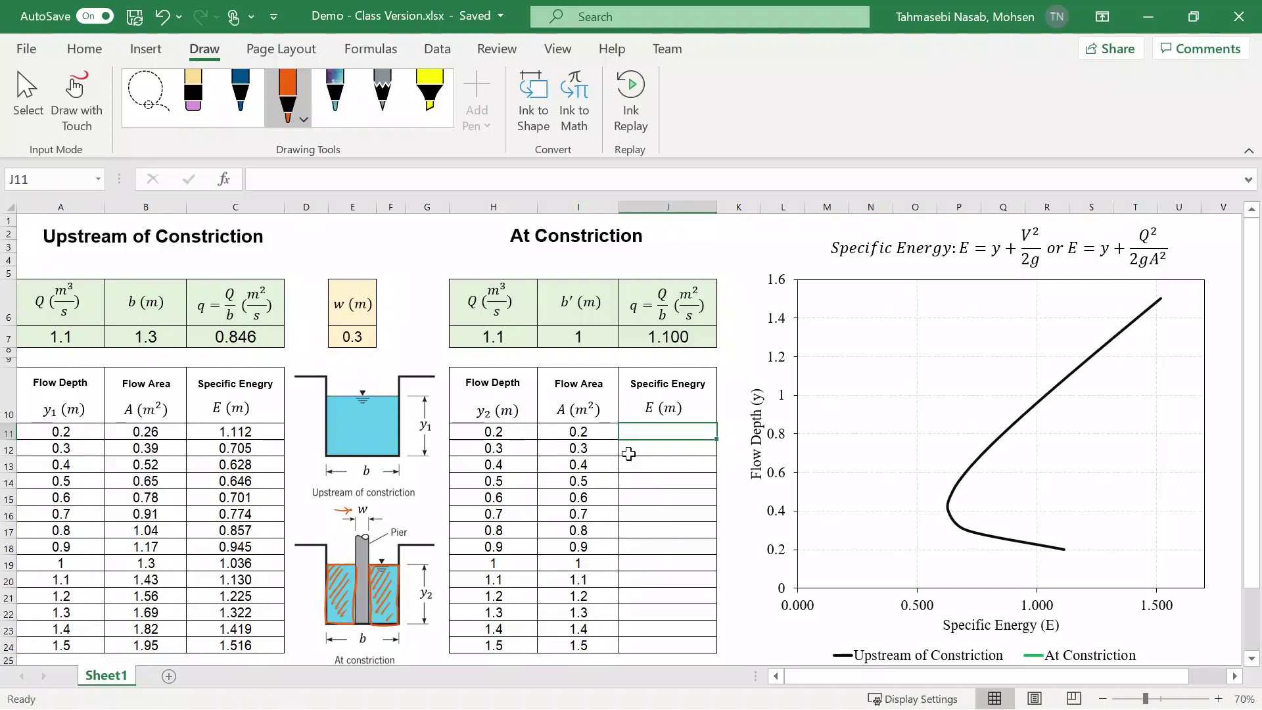
{"action": "type", "text": "=H11+($H$7^2/(2*9.81*I11^2))"}
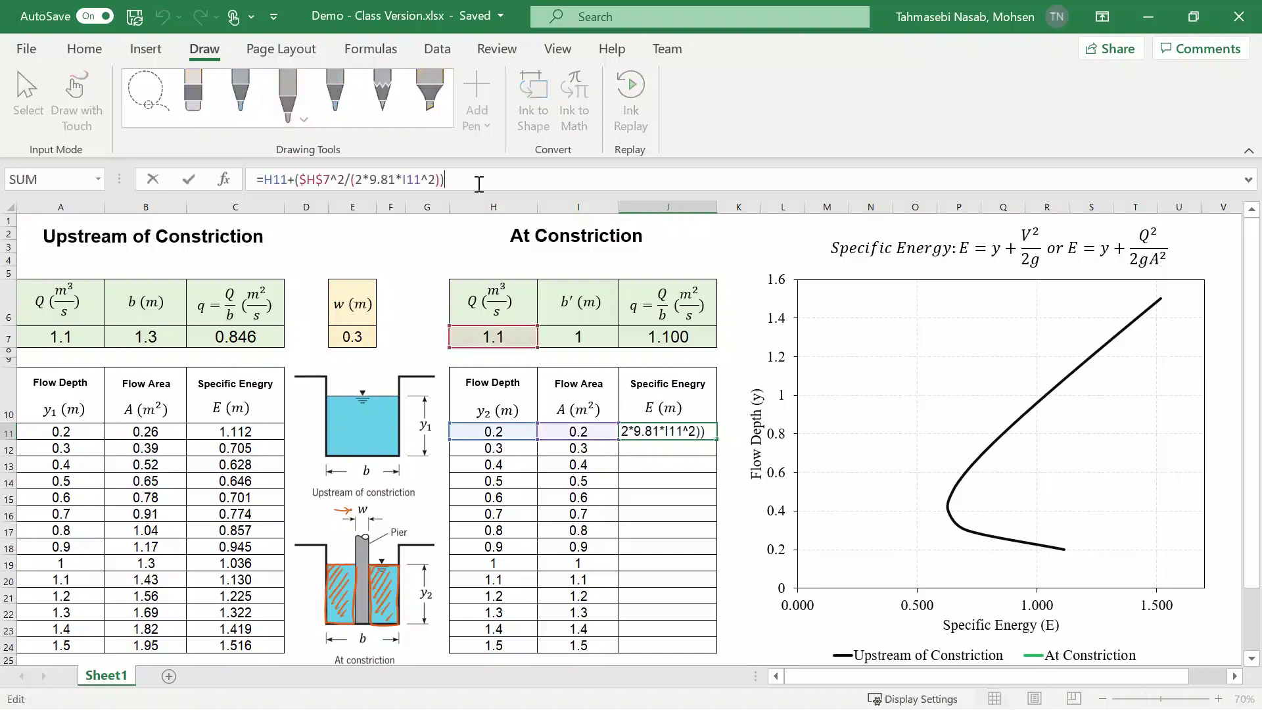
{"action": "key", "text": "Return"}
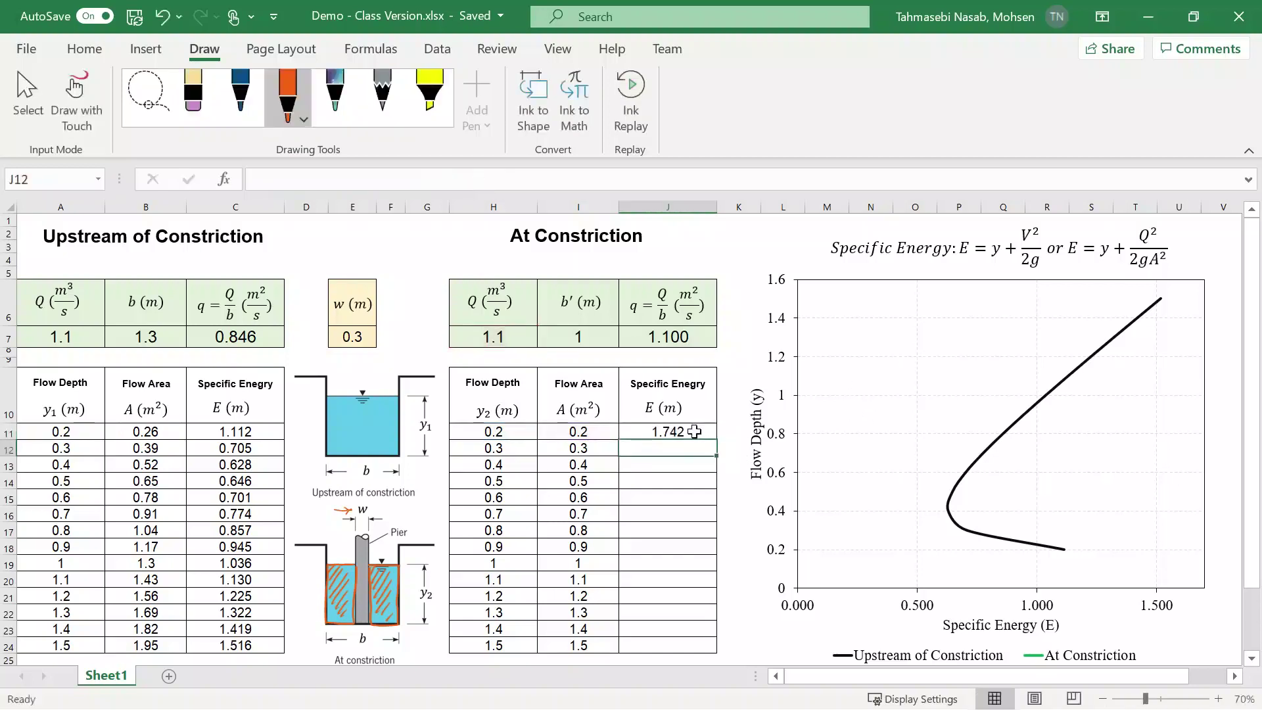
{"action": "left_click", "coordinate": [694, 432]}
{"action": "left_click_drag", "start_coordinate": [717, 438], "coordinate": [688, 649]}
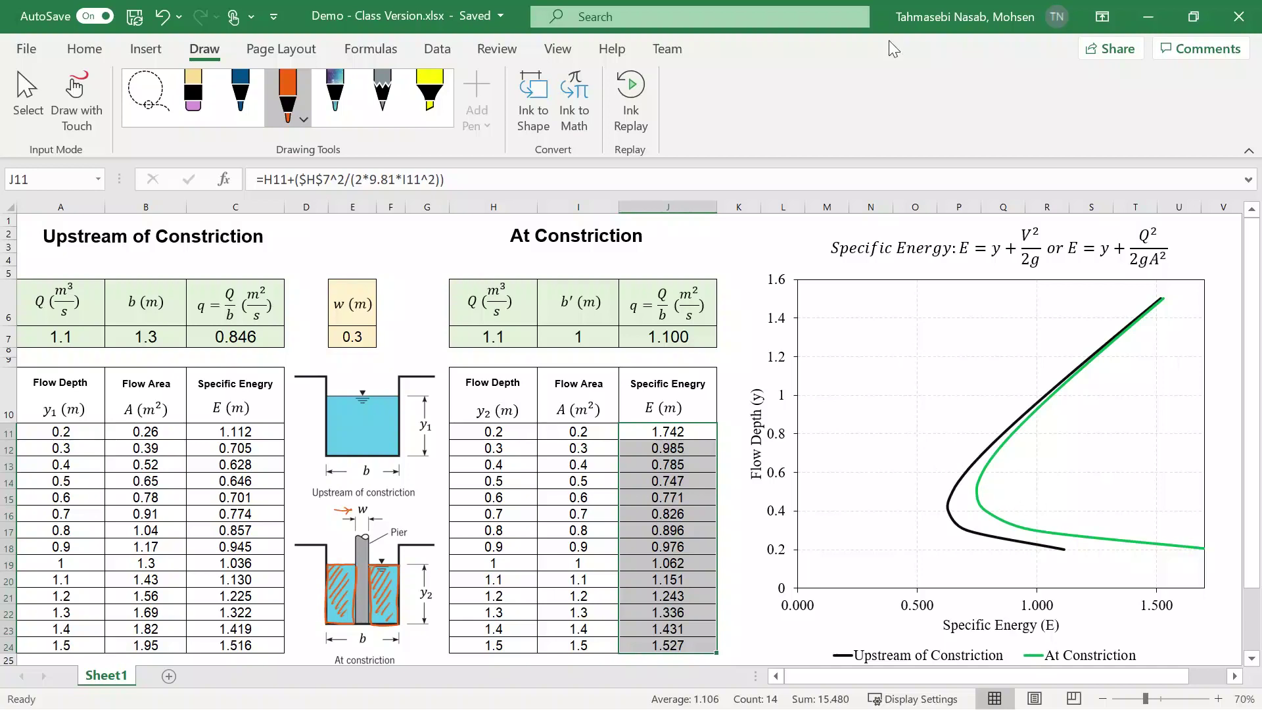
- Set the Specific Energy axis minimum to 0.5 and the Flow Depth axis maximum to 1
{"action": "double_click", "coordinate": [923, 610]}
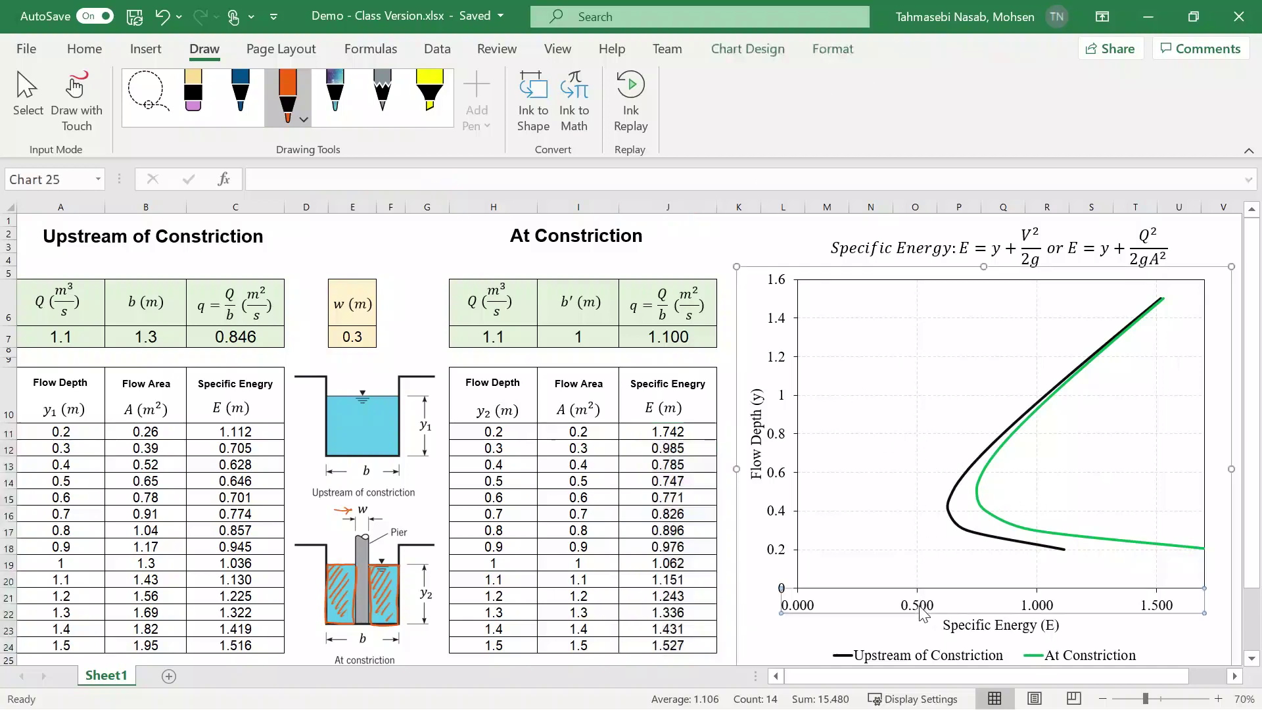
{"action": "left_click_drag", "start_coordinate": [1155, 376], "coordinate": [1079, 380]}
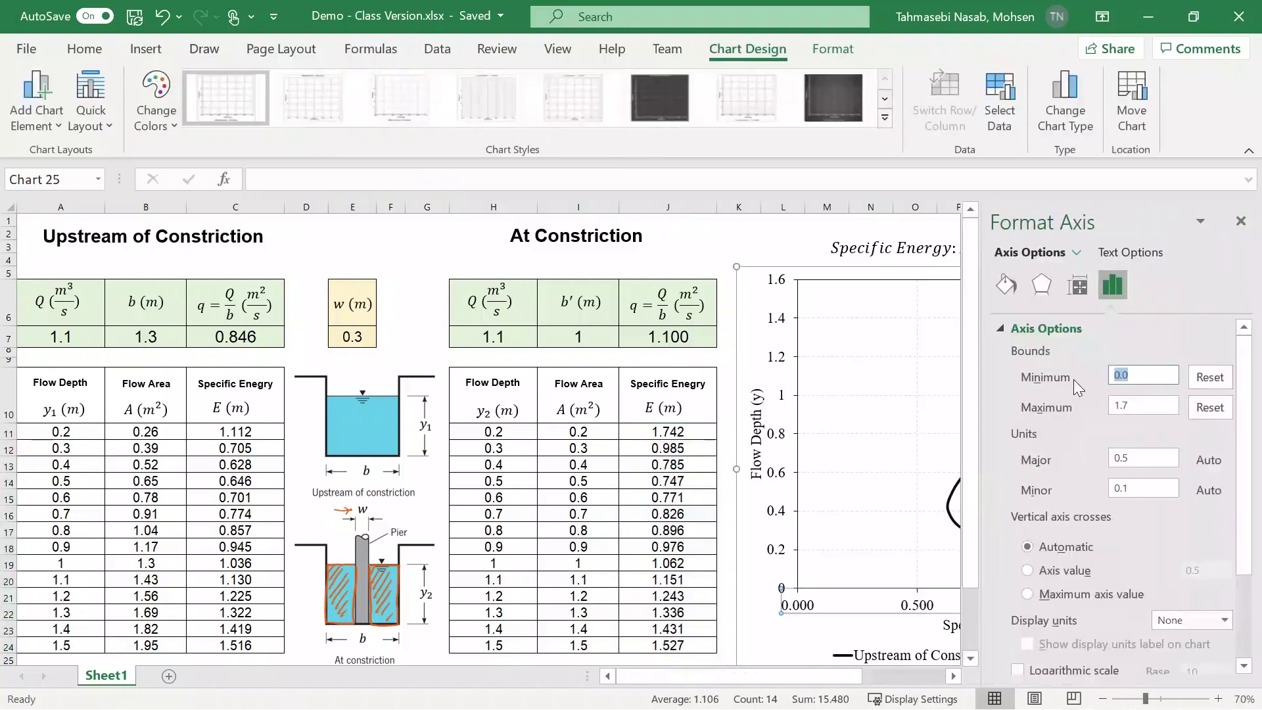
{"action": "type", "text": "0.5"}
{"action": "left_click", "coordinate": [781, 483]}
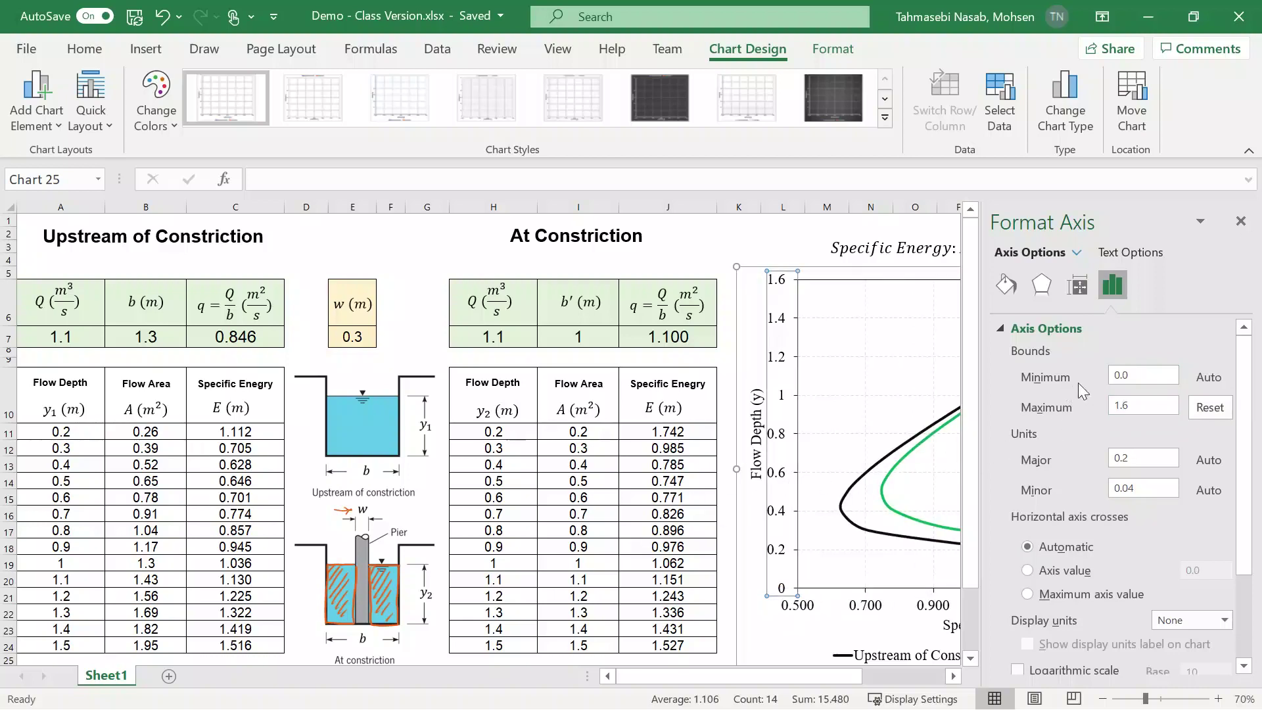
{"action": "left_click_drag", "start_coordinate": [1146, 402], "coordinate": [1095, 409]}
{"action": "type", "text": "1"}
{"action": "left_click", "coordinate": [1241, 222]}
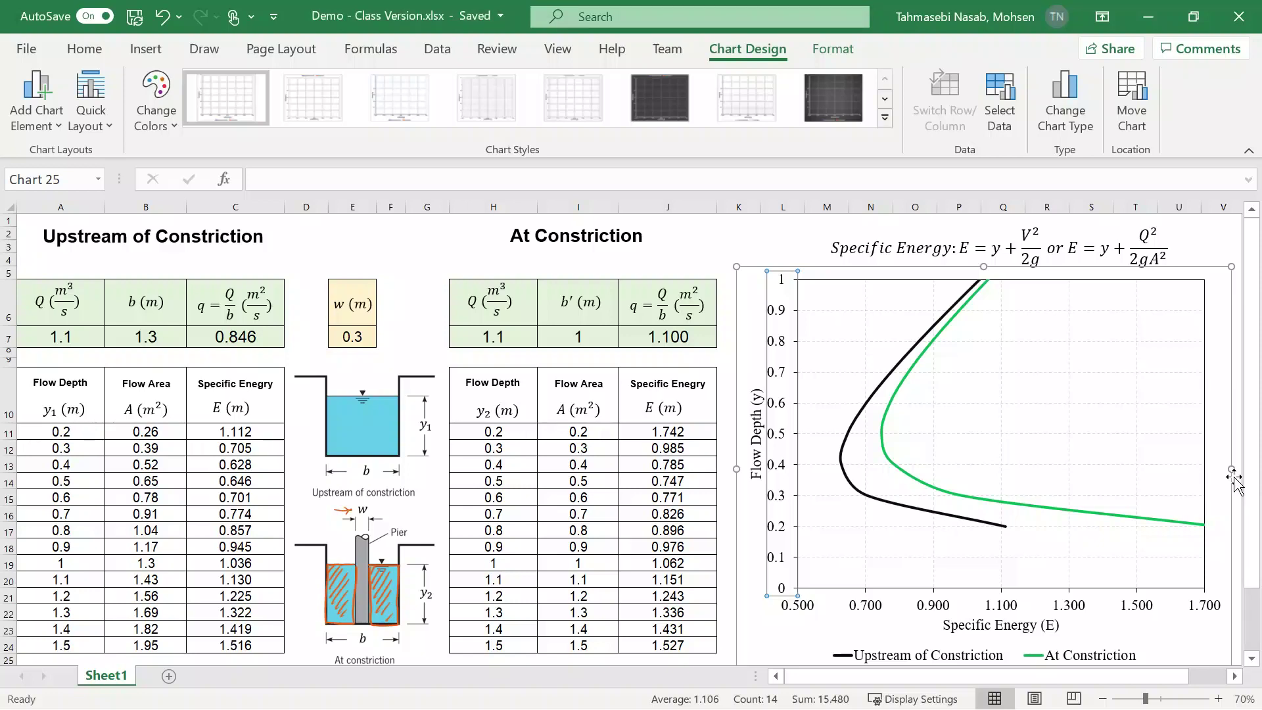
{"action": "left_click", "coordinate": [755, 654]}
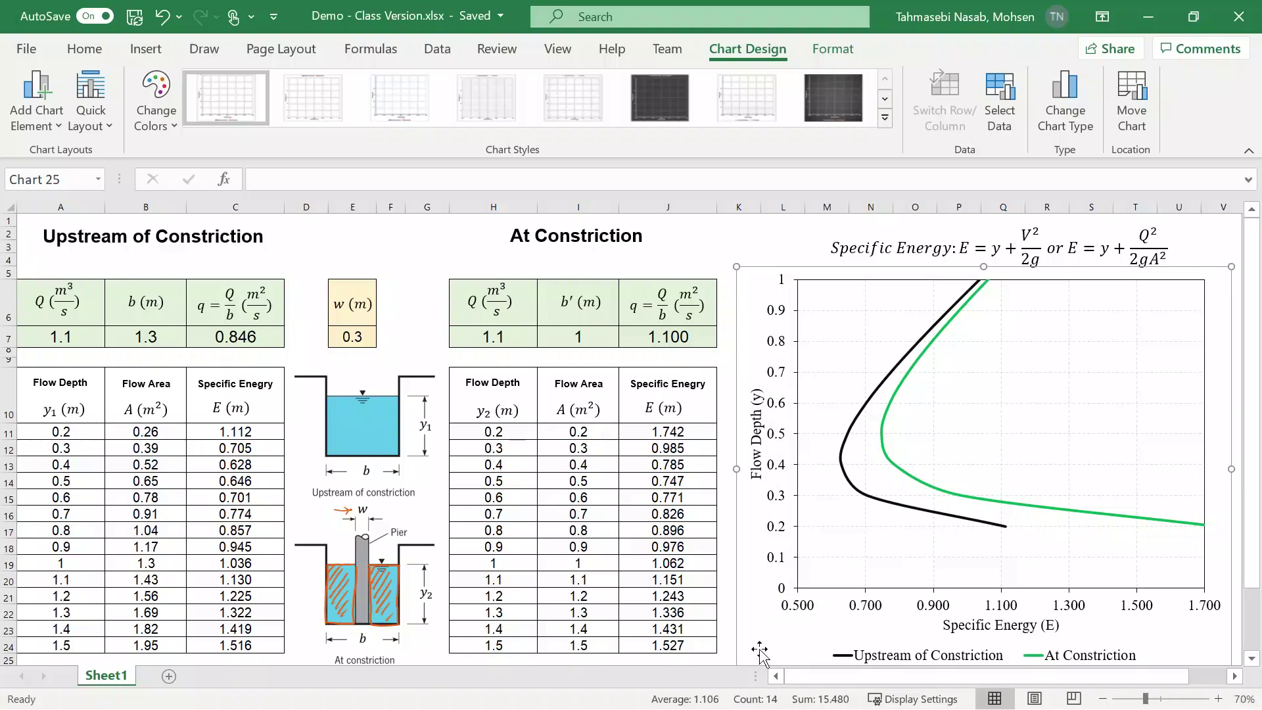
- With the orange pen, mark the upstream curve's minimum and drop a dashed line labelled E min
{"action": "left_click", "coordinate": [204, 49]}
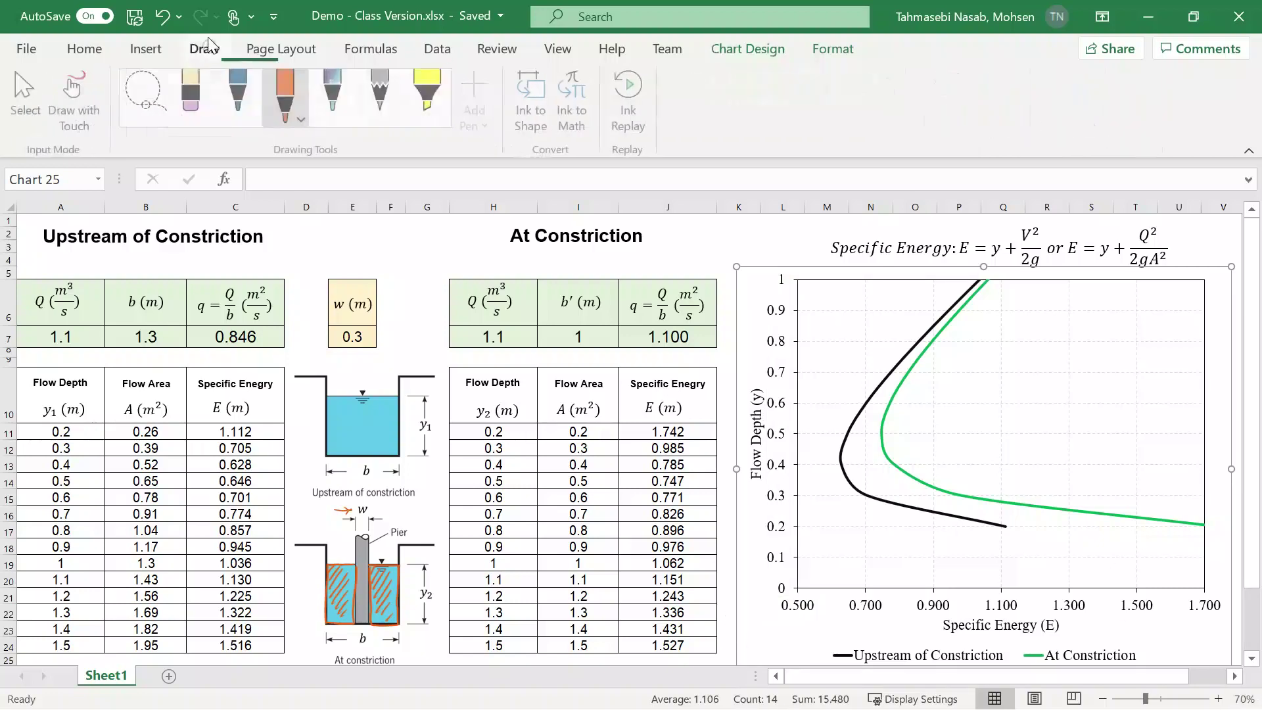
{"action": "left_click", "coordinate": [288, 95]}
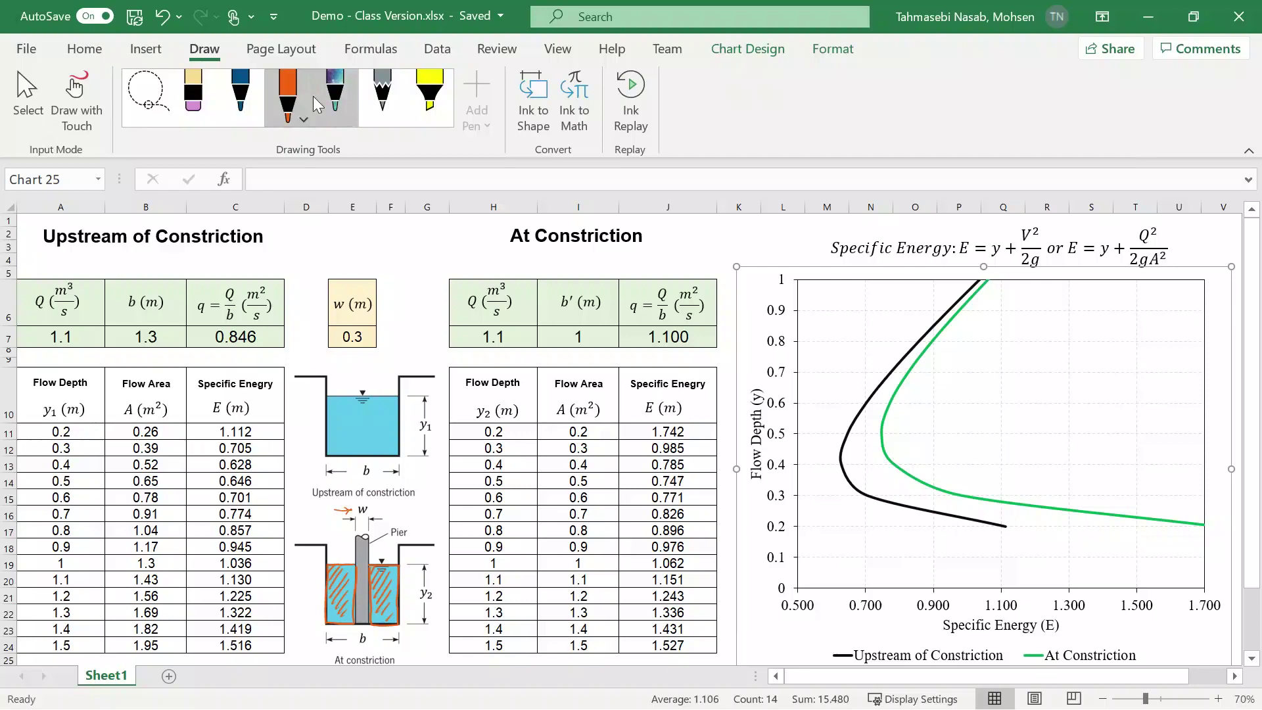
{"action": "left_click", "coordinate": [840, 456]}
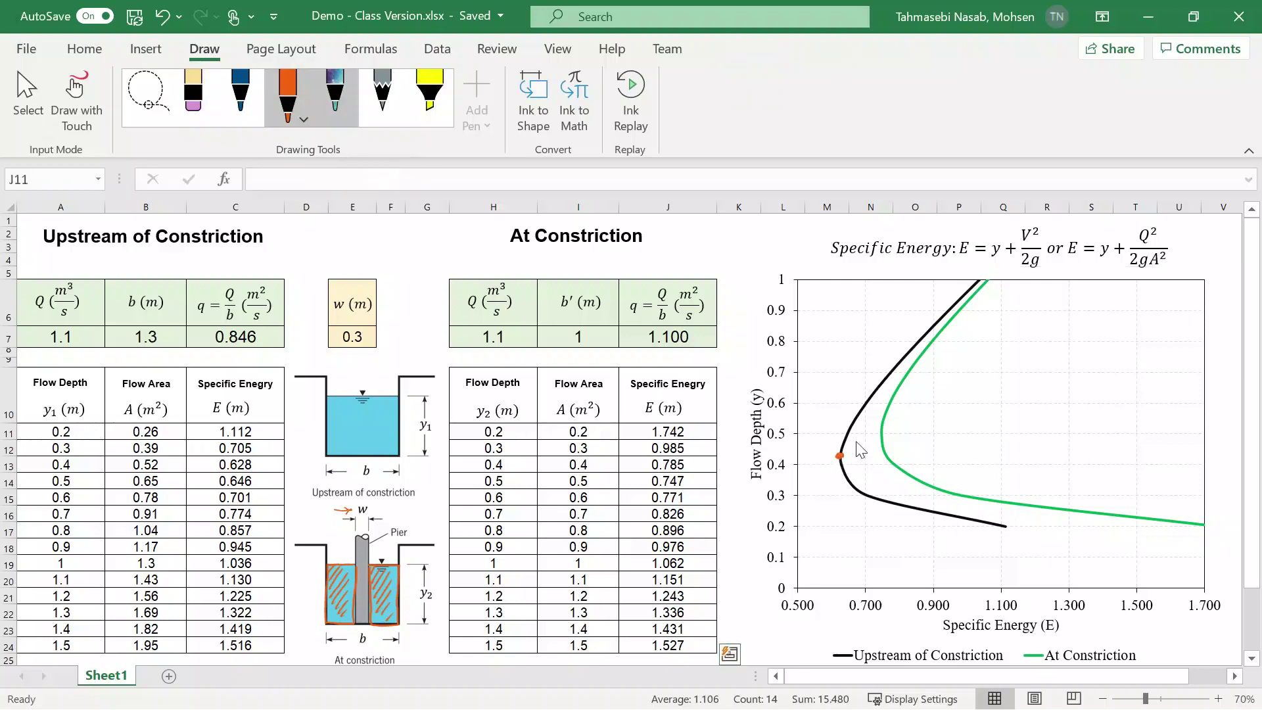
{"action": "left_click_drag", "start_coordinate": [839, 457], "coordinate": [839, 585]}
{"action": "mouse_move", "coordinate": [841, 591]}
{"action": "left_mouse_down"}
{"action": "mouse_move", "coordinate": [822, 605]}
{"action": "mouse_move", "coordinate": [848, 619]}
{"action": "left_mouse_up"}
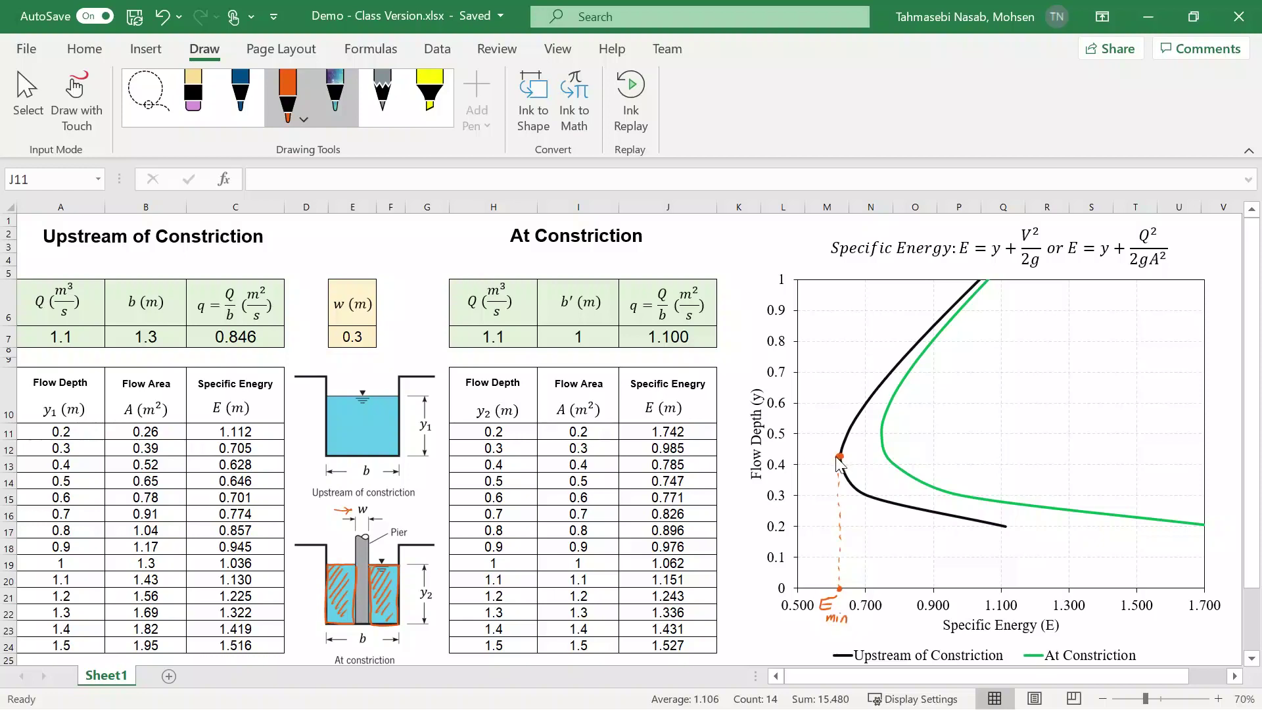
- Draw a dashed line from the minimum across to the depth axis and mark yc with arrows
{"action": "mouse_move", "coordinate": [835, 456]}
{"action": "left_mouse_down"}
{"action": "mouse_move", "coordinate": [726, 475]}
{"action": "mouse_move", "coordinate": [737, 472]}
{"action": "left_mouse_up"}
{"action": "left_click_drag", "start_coordinate": [732, 444], "coordinate": [735, 430]}
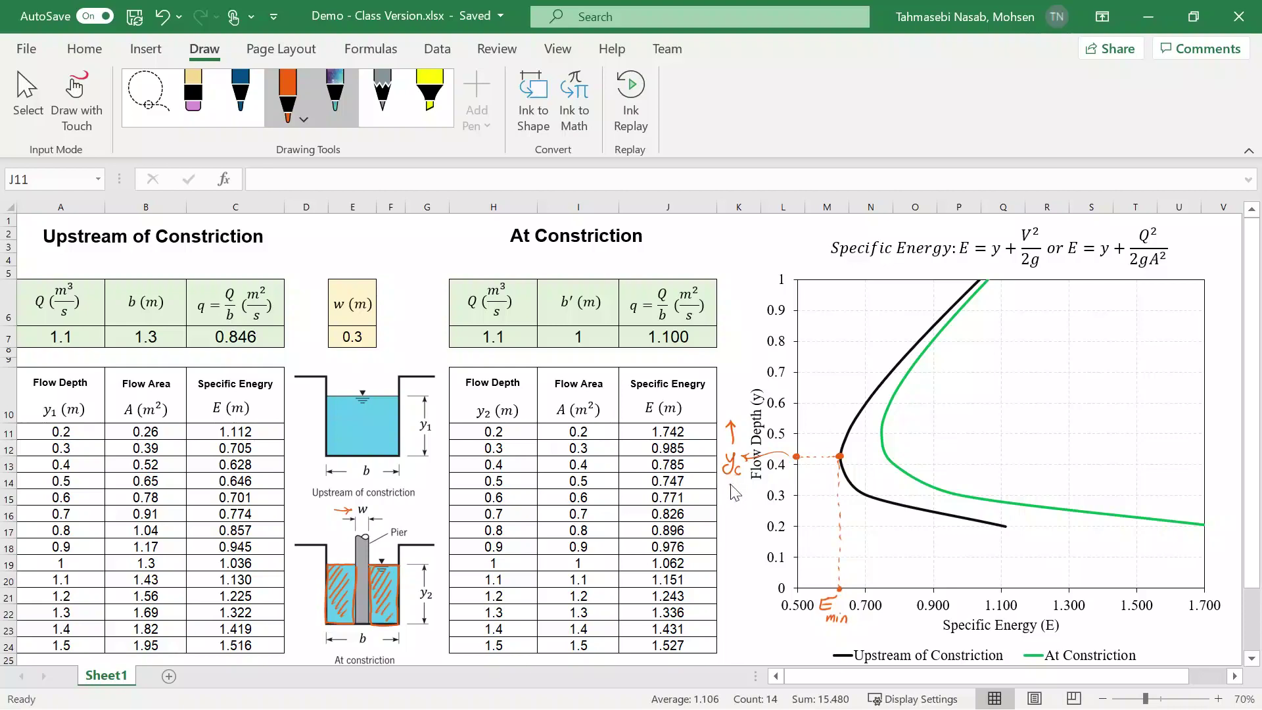
{"action": "mouse_move", "coordinate": [730, 486]}
{"action": "left_mouse_down"}
{"action": "mouse_move", "coordinate": [730, 518]}
{"action": "mouse_move", "coordinate": [734, 500]}
{"action": "left_mouse_up"}
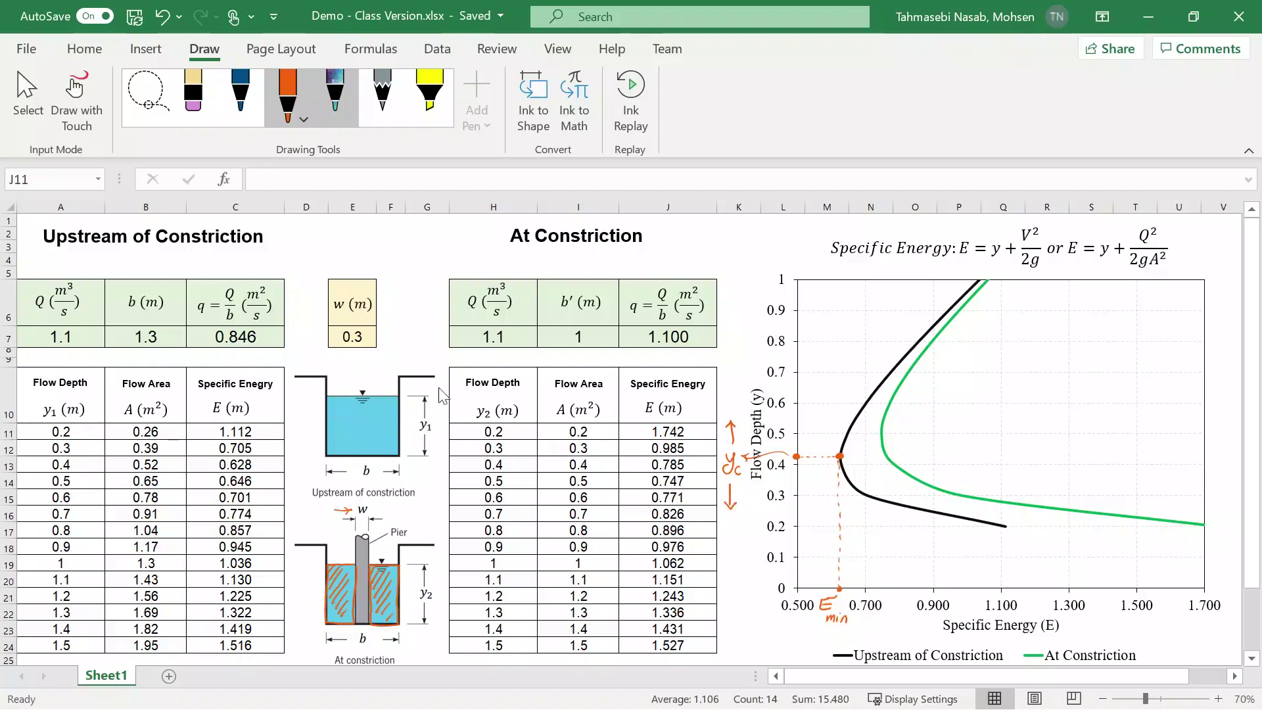
- Circle y1 in the upstream sketch, add a note arrow, and start writing 'y1 =' by the depth axis
{"action": "mouse_move", "coordinate": [431, 418]}
{"action": "left_mouse_down"}
{"action": "mouse_move", "coordinate": [437, 428]}
{"action": "mouse_move", "coordinate": [416, 436]}
{"action": "mouse_move", "coordinate": [362, 375]}
{"action": "left_mouse_up"}
{"action": "mouse_move", "coordinate": [354, 374]}
{"action": "left_mouse_down"}
{"action": "mouse_move", "coordinate": [360, 384]}
{"action": "mouse_move", "coordinate": [394, 365]}
{"action": "mouse_move", "coordinate": [437, 320]}
{"action": "mouse_move", "coordinate": [406, 295]}
{"action": "mouse_move", "coordinate": [409, 267]}
{"action": "mouse_move", "coordinate": [450, 260]}
{"action": "left_mouse_up"}
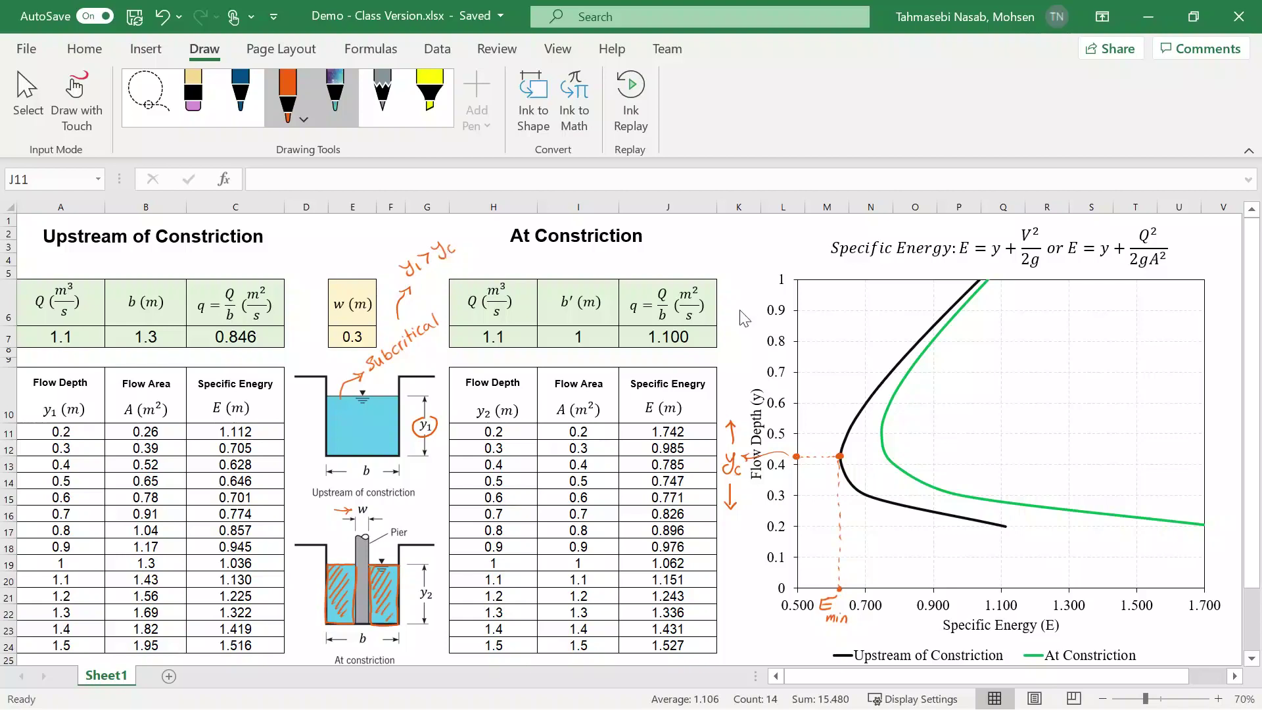
{"action": "mouse_move", "coordinate": [727, 306]}
{"action": "left_mouse_down"}
{"action": "mouse_move", "coordinate": [731, 324]}
{"action": "mouse_move", "coordinate": [759, 318]}
{"action": "left_mouse_up"}
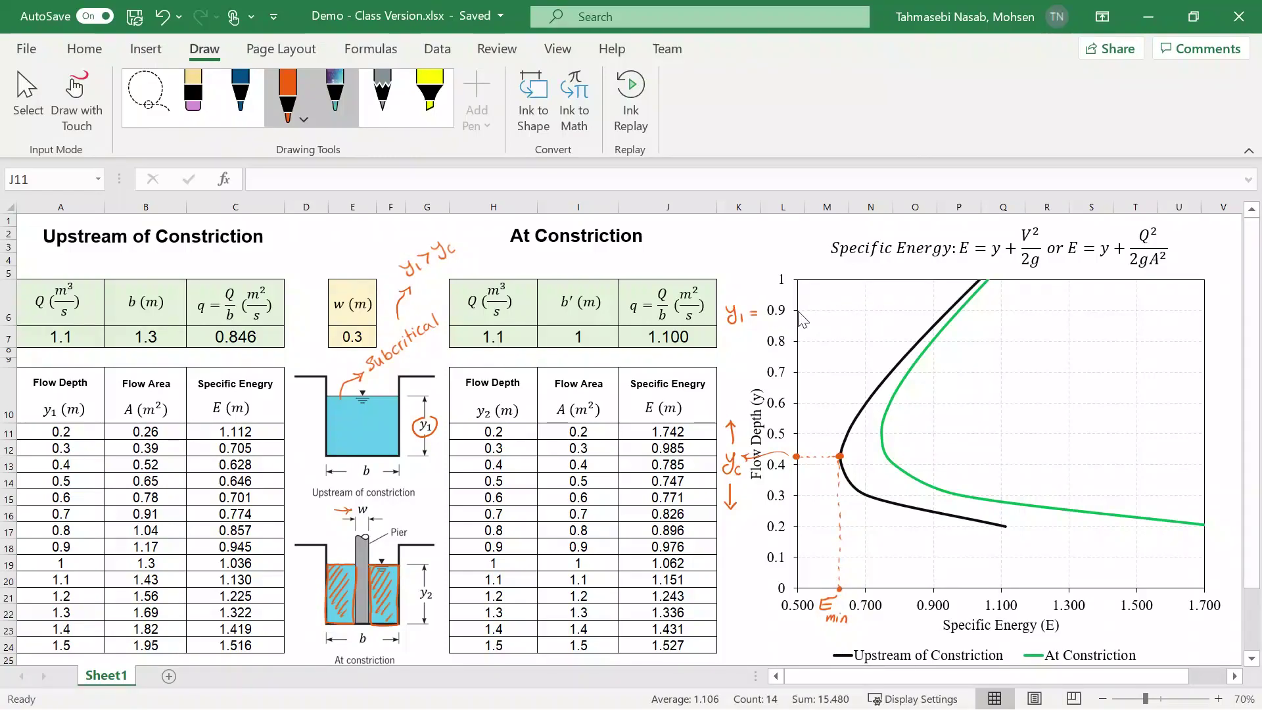
- Ink y1 = 0.9 to the upstream curve, drop it to label E, tick y in the formula, star the caption
{"action": "left_click_drag", "start_coordinate": [802, 311], "coordinate": [947, 312]}
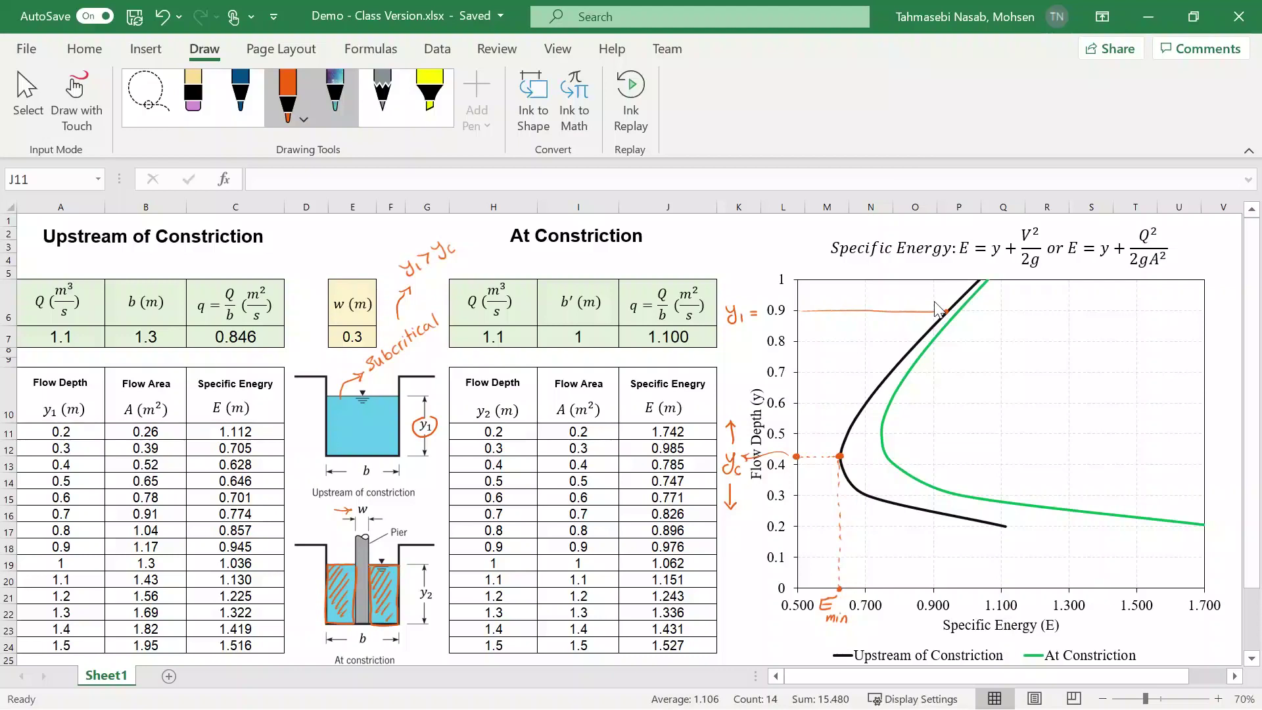
{"action": "left_click_drag", "start_coordinate": [948, 316], "coordinate": [951, 590]}
{"action": "left_click", "coordinate": [953, 590]}
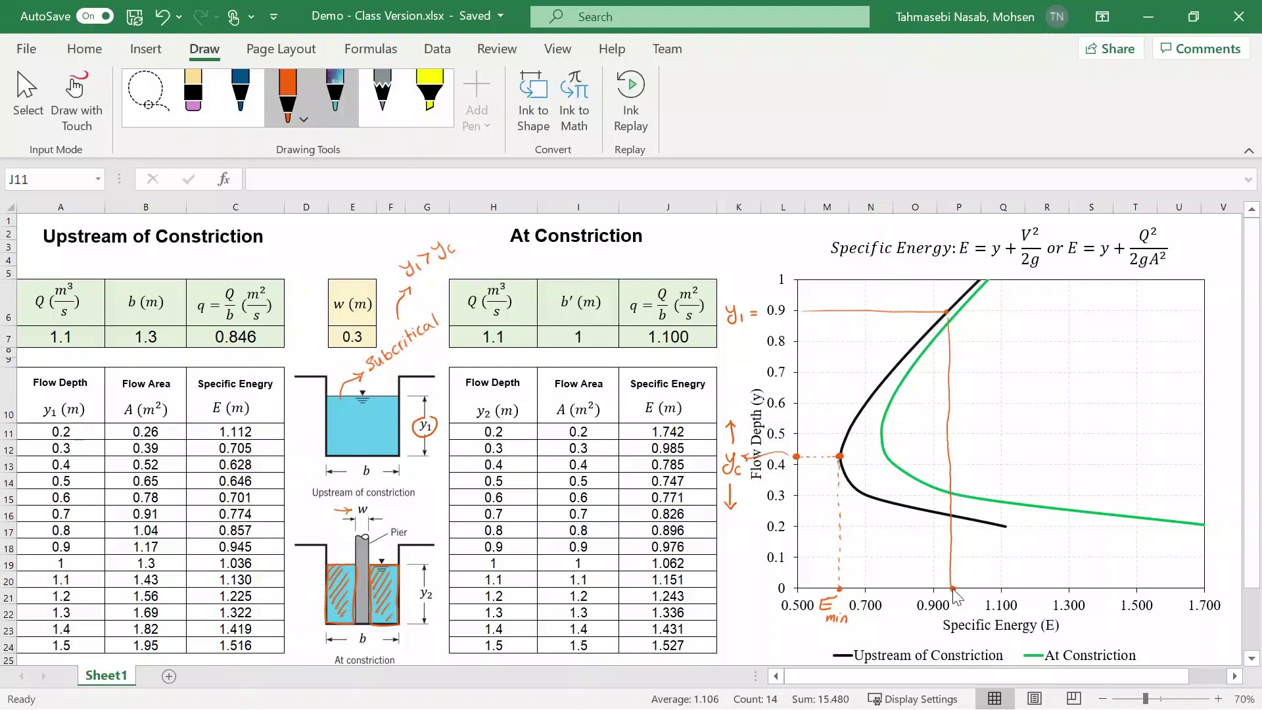
{"action": "left_click_drag", "start_coordinate": [966, 596], "coordinate": [955, 600]}
{"action": "left_click_drag", "start_coordinate": [994, 232], "coordinate": [1002, 230]}
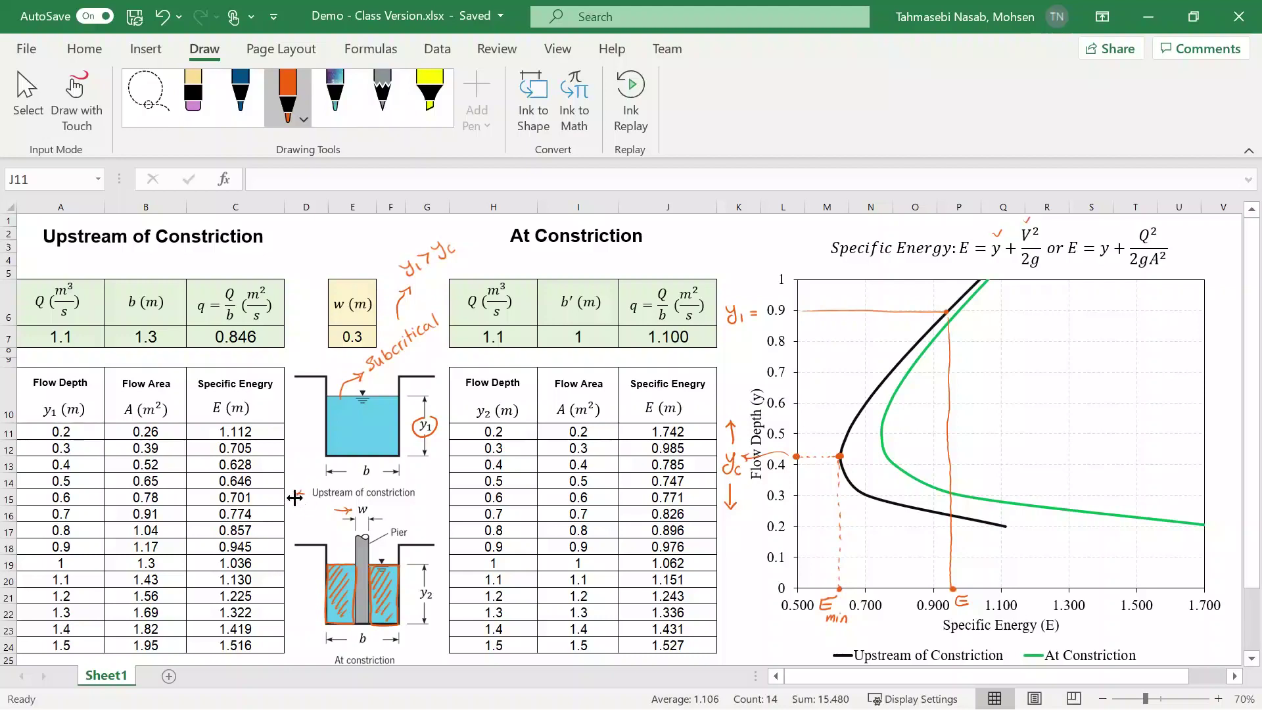
{"action": "left_click_drag", "start_coordinate": [313, 655], "coordinate": [324, 659]}
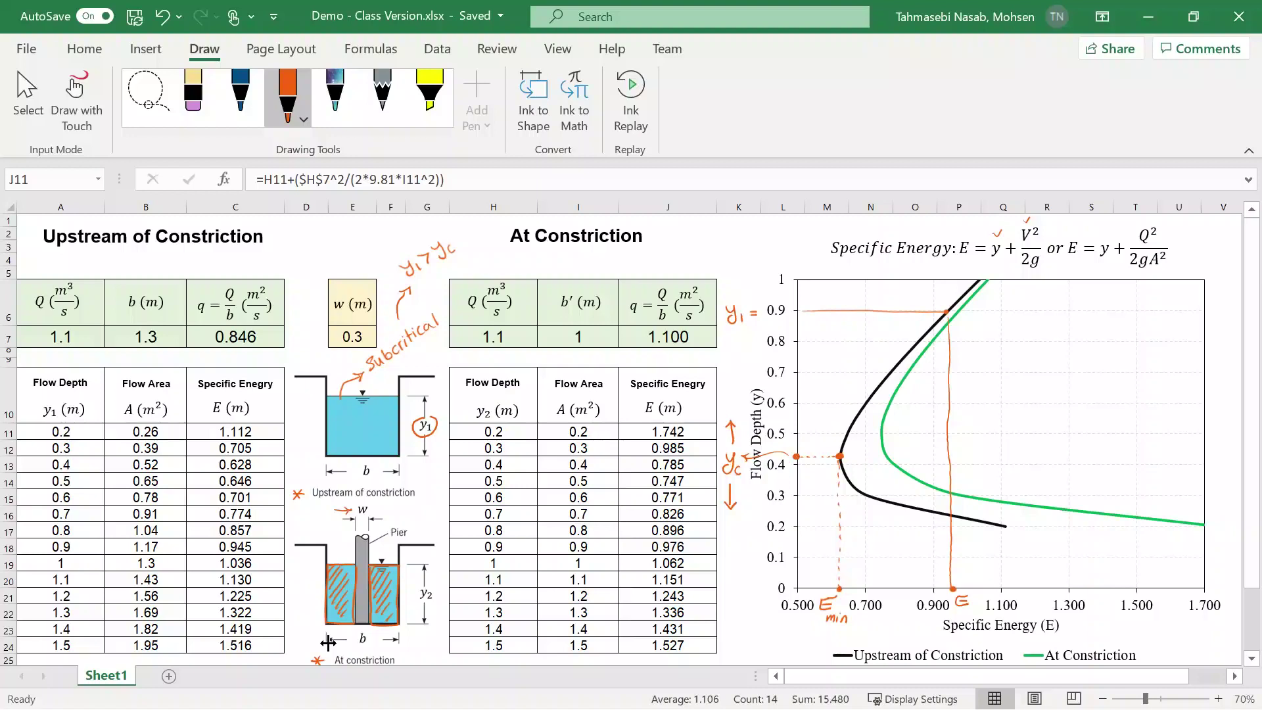
- In dark blue, mark y2 on the green curve, line it to the depth axis, and circle y2 in the sketch
{"action": "left_click", "coordinate": [241, 99]}
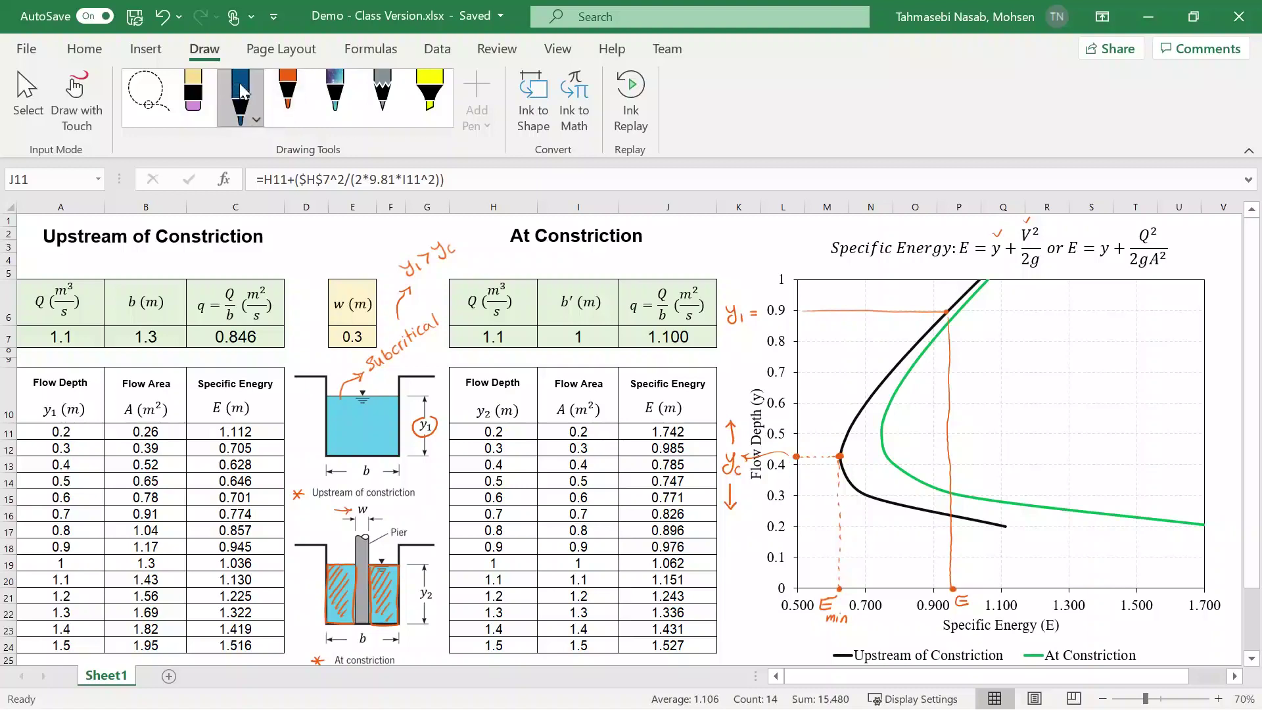
{"action": "left_click", "coordinate": [946, 310]}
{"action": "left_click", "coordinate": [947, 323]}
{"action": "mouse_move", "coordinate": [943, 325]}
{"action": "left_mouse_down"}
{"action": "mouse_move", "coordinate": [767, 327]}
{"action": "mouse_move", "coordinate": [756, 338]}
{"action": "left_mouse_up"}
{"action": "left_click", "coordinate": [797, 327]}
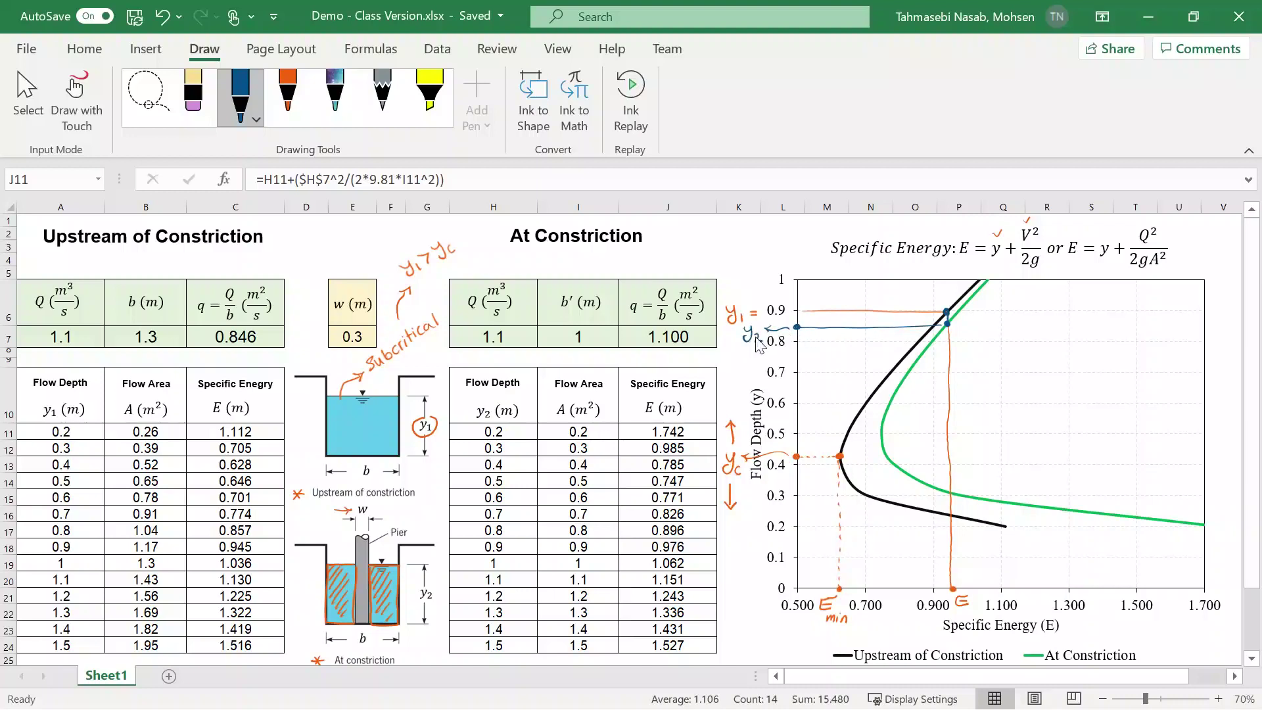
{"action": "mouse_move", "coordinate": [433, 588]}
{"action": "left_mouse_down"}
{"action": "mouse_move", "coordinate": [436, 605]}
{"action": "mouse_move", "coordinate": [413, 595]}
{"action": "mouse_move", "coordinate": [435, 588]}
{"action": "left_mouse_up"}
{"action": "mouse_move", "coordinate": [731, 303]}
{"action": "left_mouse_down"}
{"action": "mouse_move", "coordinate": [740, 282]}
{"action": "mouse_move", "coordinate": [721, 258]}
{"action": "mouse_move", "coordinate": [800, 224]}
{"action": "left_mouse_up"}
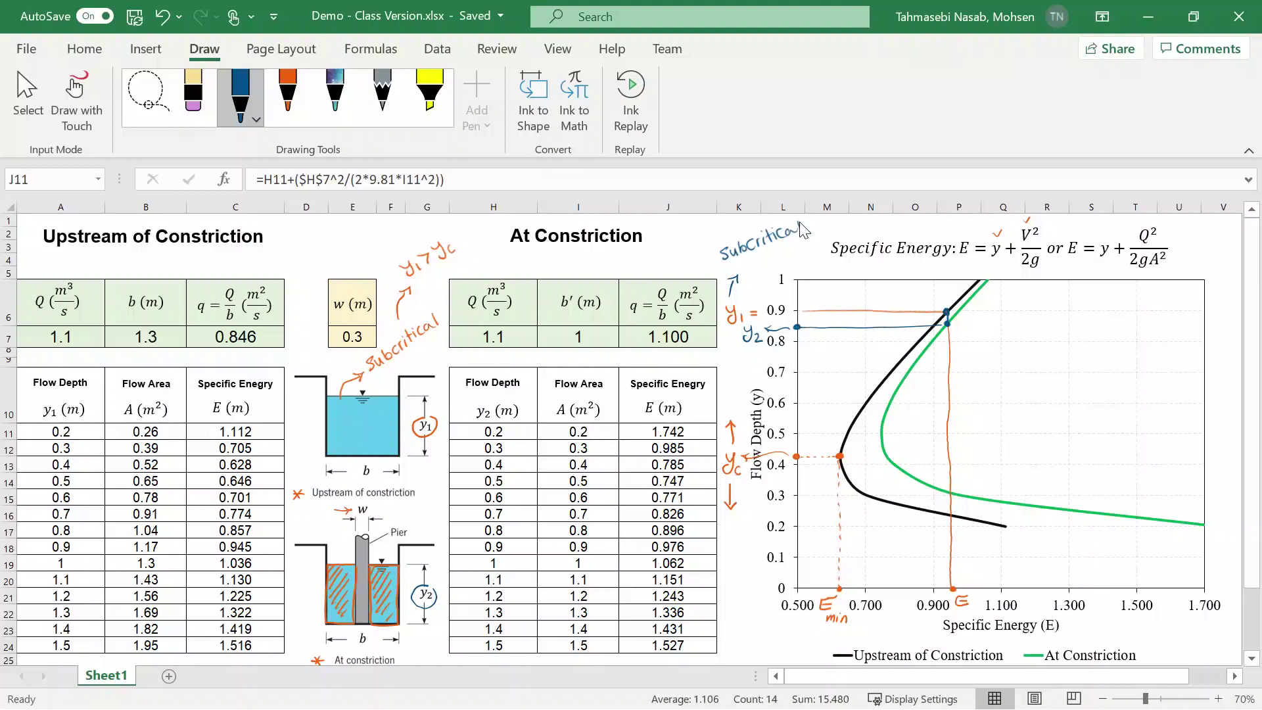
- Switch the pen colour to red and write 'y1 =' beside depth 0.2
{"action": "left_click", "coordinate": [285, 95]}
{"action": "left_click", "coordinate": [300, 109]}
{"action": "left_click", "coordinate": [289, 362]}
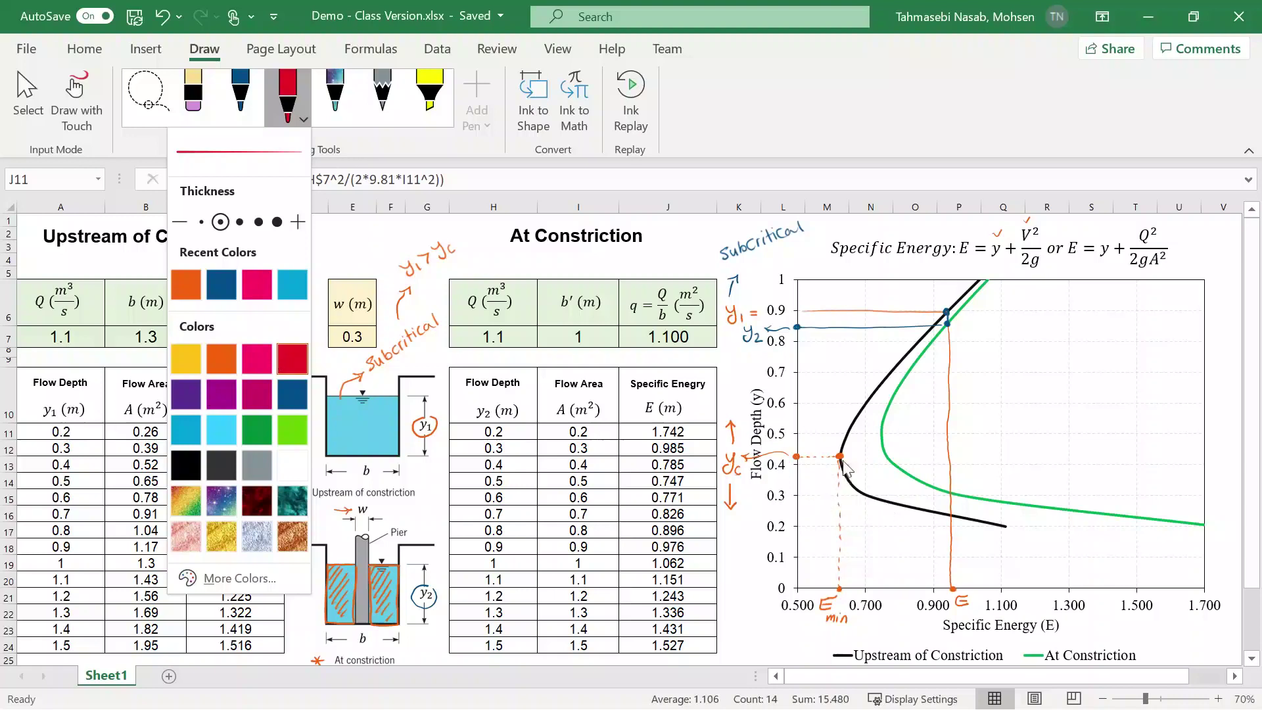
{"action": "left_click", "coordinate": [797, 527]}
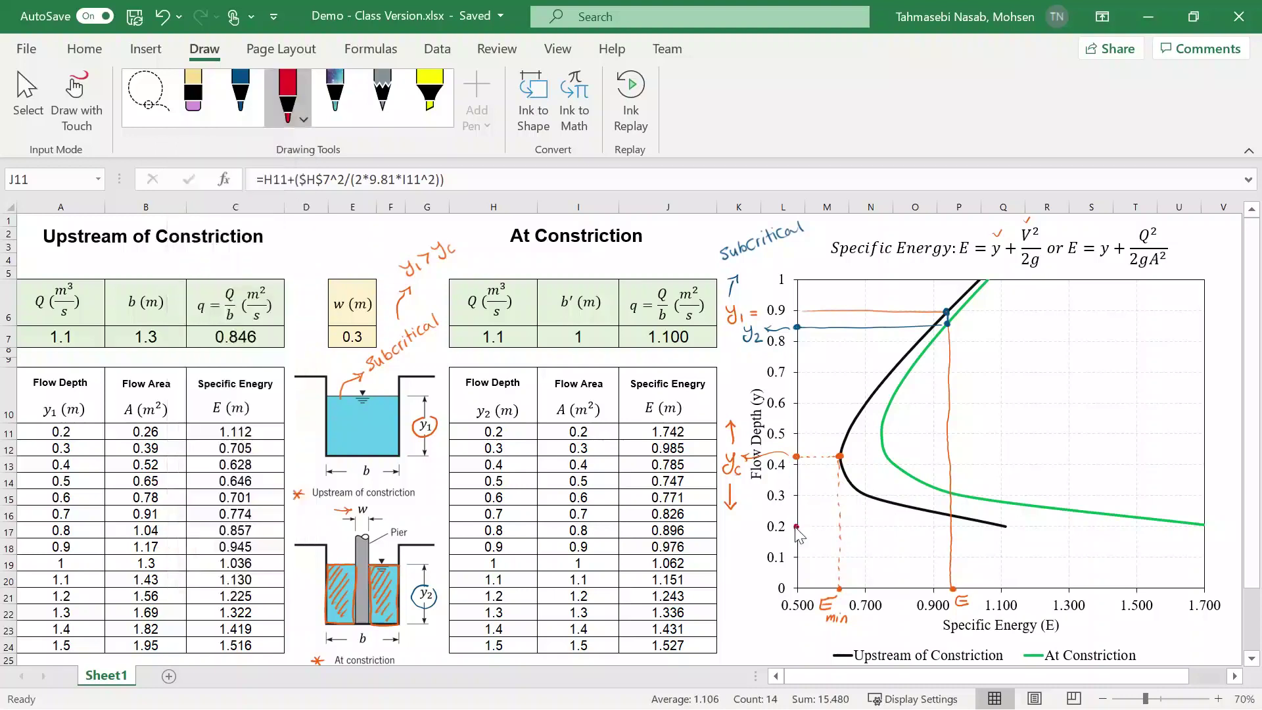
{"action": "mouse_move", "coordinate": [734, 524]}
{"action": "left_mouse_down"}
{"action": "mouse_move", "coordinate": [731, 541]}
{"action": "mouse_move", "coordinate": [758, 527]}
{"action": "left_mouse_up"}
{"action": "left_click_drag", "start_coordinate": [745, 534], "coordinate": [818, 527]}
- Draw red dashed lines at depth 0.2 to the black curve and up from its E point
{"action": "left_click_drag", "start_coordinate": [824, 527], "coordinate": [873, 527]}
{"action": "left_click_drag", "start_coordinate": [877, 526], "coordinate": [902, 527]}
{"action": "left_click_drag", "start_coordinate": [906, 527], "coordinate": [930, 527]}
{"action": "left_click_drag", "start_coordinate": [934, 527], "coordinate": [960, 527]}
{"action": "left_click_drag", "start_coordinate": [964, 527], "coordinate": [989, 527]}
{"action": "mouse_move", "coordinate": [993, 527]}
{"action": "left_mouse_down"}
{"action": "mouse_move", "coordinate": [1005, 527]}
{"action": "mouse_move", "coordinate": [1003, 589]}
{"action": "mouse_move", "coordinate": [1019, 598]}
{"action": "left_mouse_up"}
{"action": "left_click_drag", "start_coordinate": [1004, 523], "coordinate": [1003, 434]}
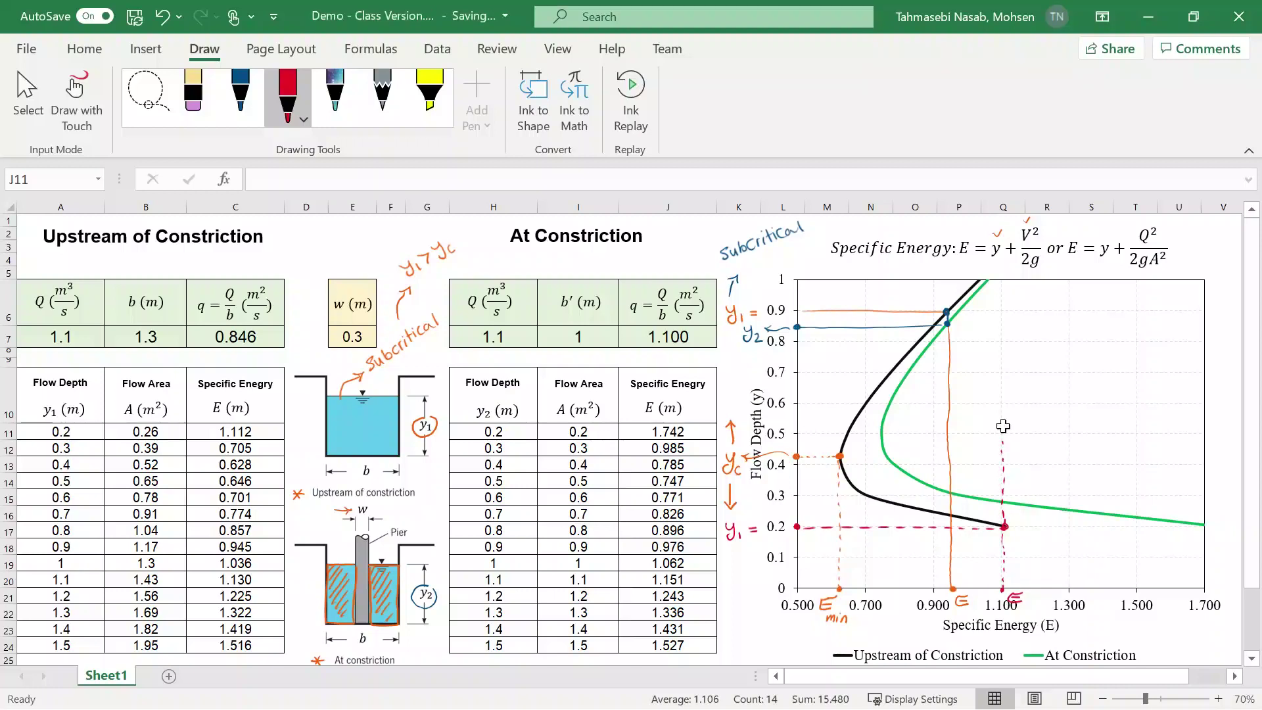
- In dark blue, mark y2 on the green curve above with an upward arrowhead
{"action": "left_click", "coordinate": [251, 100]}
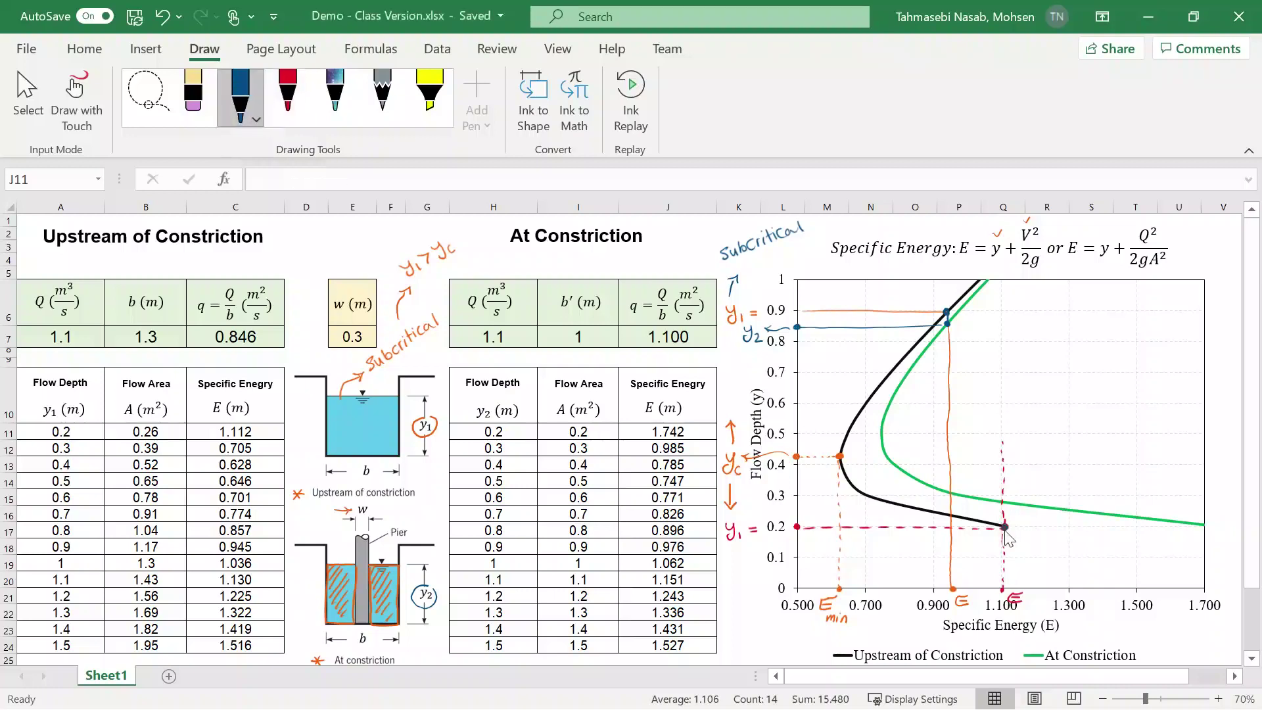
{"action": "mouse_move", "coordinate": [1007, 526]}
{"action": "left_mouse_down"}
{"action": "mouse_move", "coordinate": [1004, 505]}
{"action": "mouse_move", "coordinate": [1005, 527]}
{"action": "mouse_move", "coordinate": [981, 504]}
{"action": "mouse_move", "coordinate": [759, 505]}
{"action": "mouse_move", "coordinate": [771, 526]}
{"action": "mouse_move", "coordinate": [766, 513]}
{"action": "left_mouse_up"}
{"action": "key", "text": "ctrl+z"}
{"action": "left_click", "coordinate": [1004, 501]}
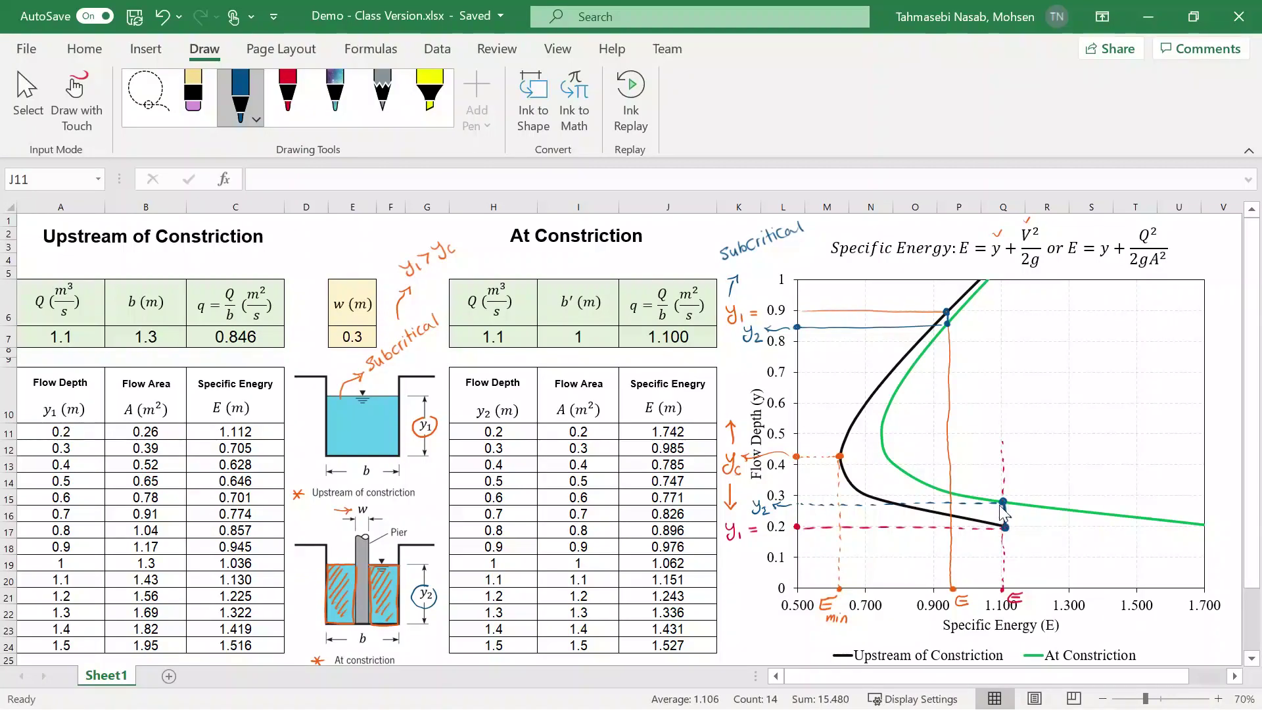
{"action": "left_click_drag", "start_coordinate": [1000, 516], "coordinate": [1008, 515]}
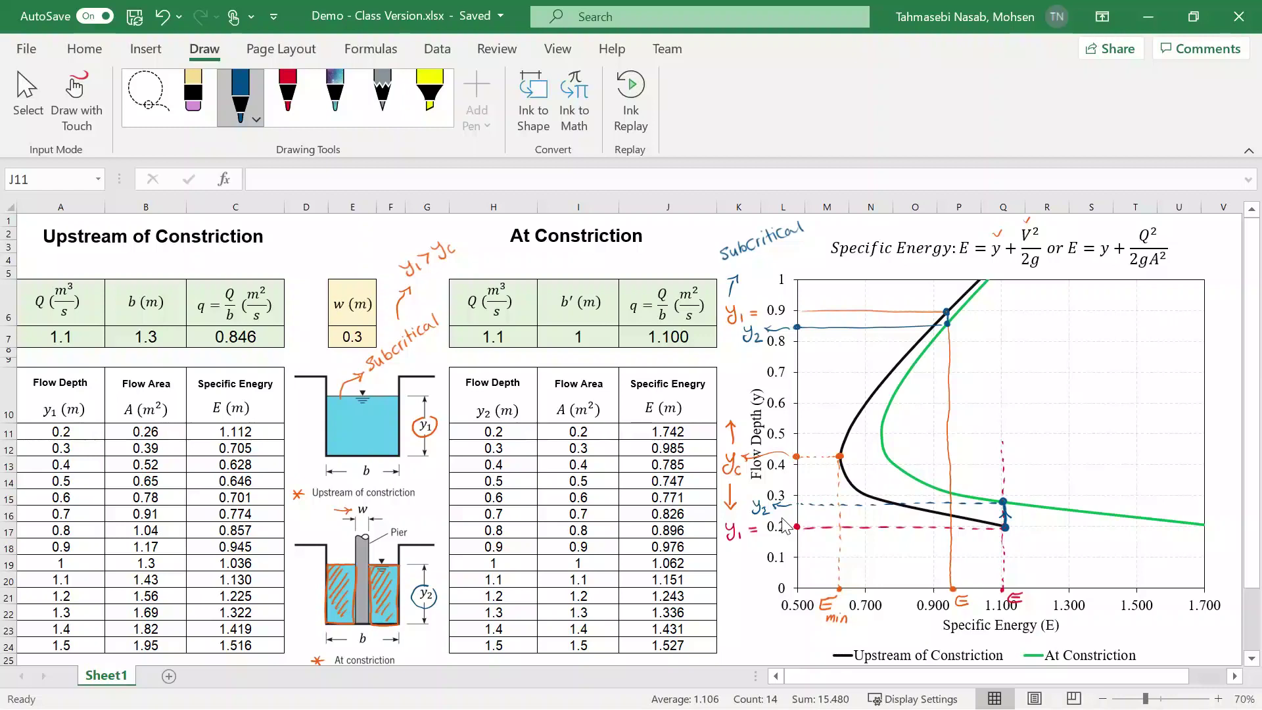
{"action": "left_click", "coordinate": [189, 96]}
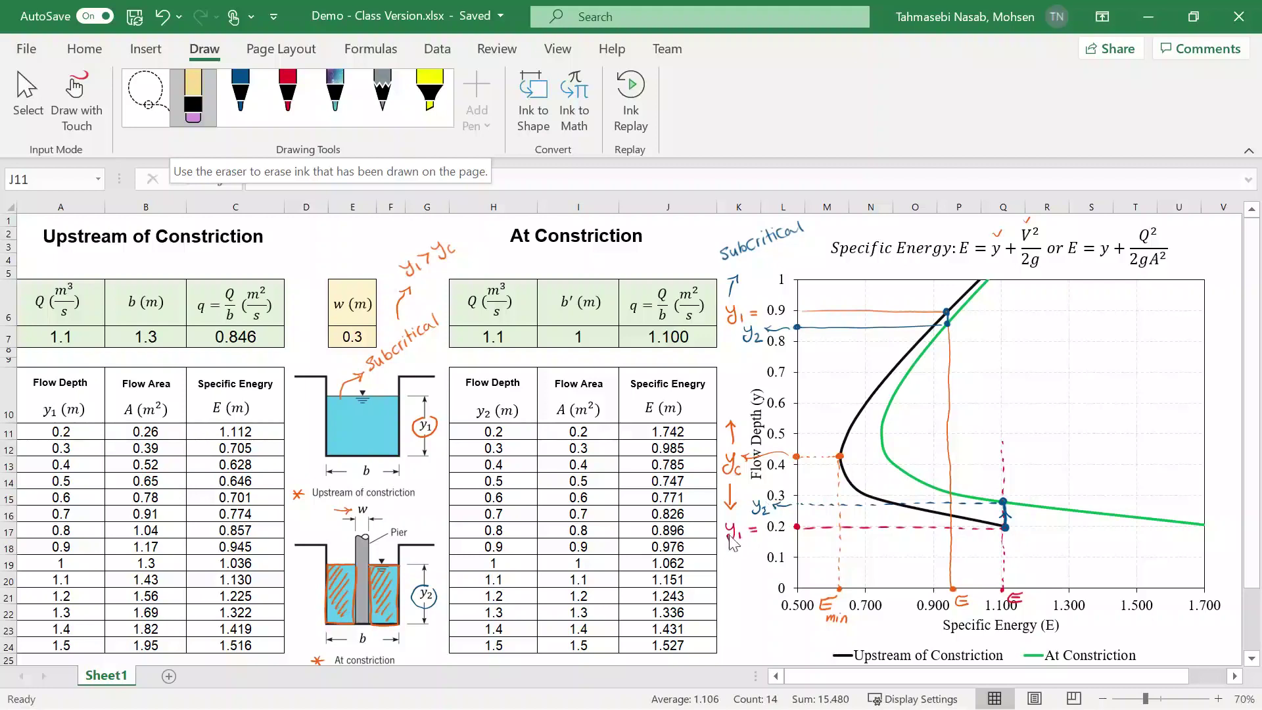
- Erase the red y1 = 0.2 label and dashed lines, then select pier width cell E7
{"action": "mouse_move", "coordinate": [734, 543]}
{"action": "left_mouse_down"}
{"action": "mouse_move", "coordinate": [969, 541]}
{"action": "mouse_move", "coordinate": [1021, 518]}
{"action": "mouse_move", "coordinate": [1009, 549]}
{"action": "mouse_move", "coordinate": [1028, 607]}
{"action": "mouse_move", "coordinate": [1011, 536]}
{"action": "mouse_move", "coordinate": [714, 546]}
{"action": "left_mouse_up"}
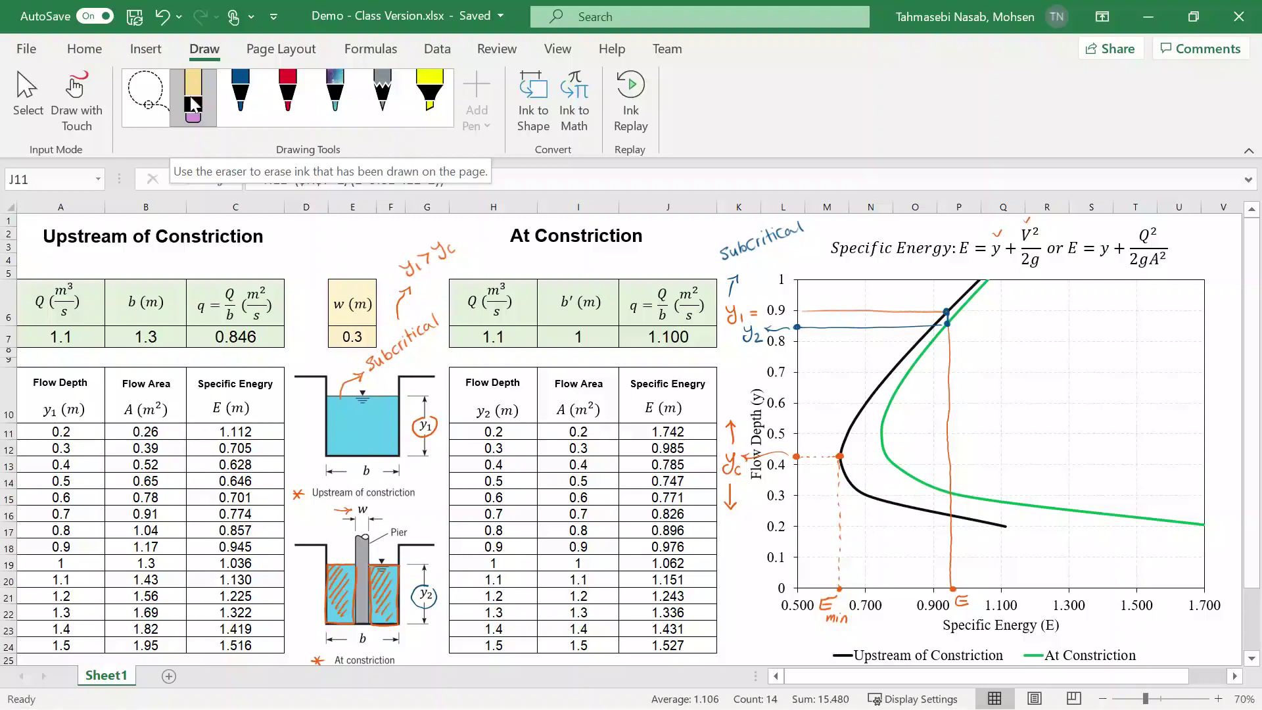
{"action": "left_click", "coordinate": [352, 336]}
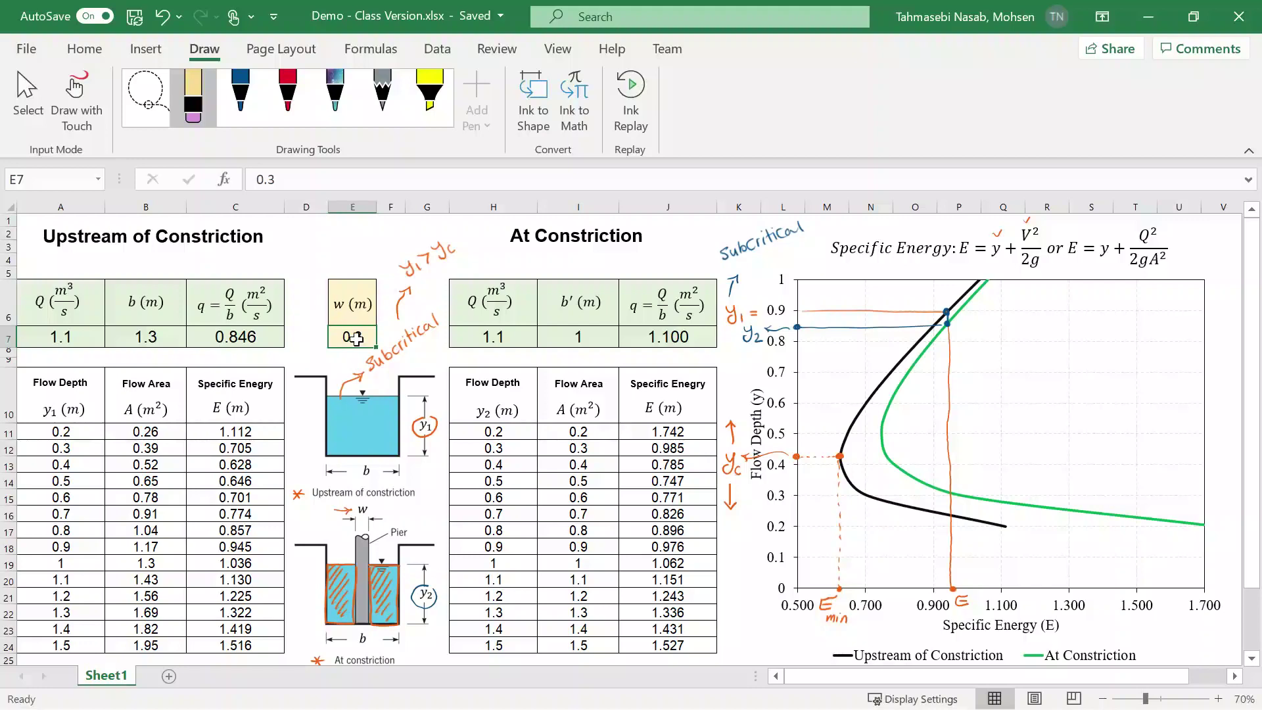
- Enter pier width 0.4, then 0.5 in cell E7, giving b′ = 0.8 and q = 1.375
{"action": "type", "text": "0."}
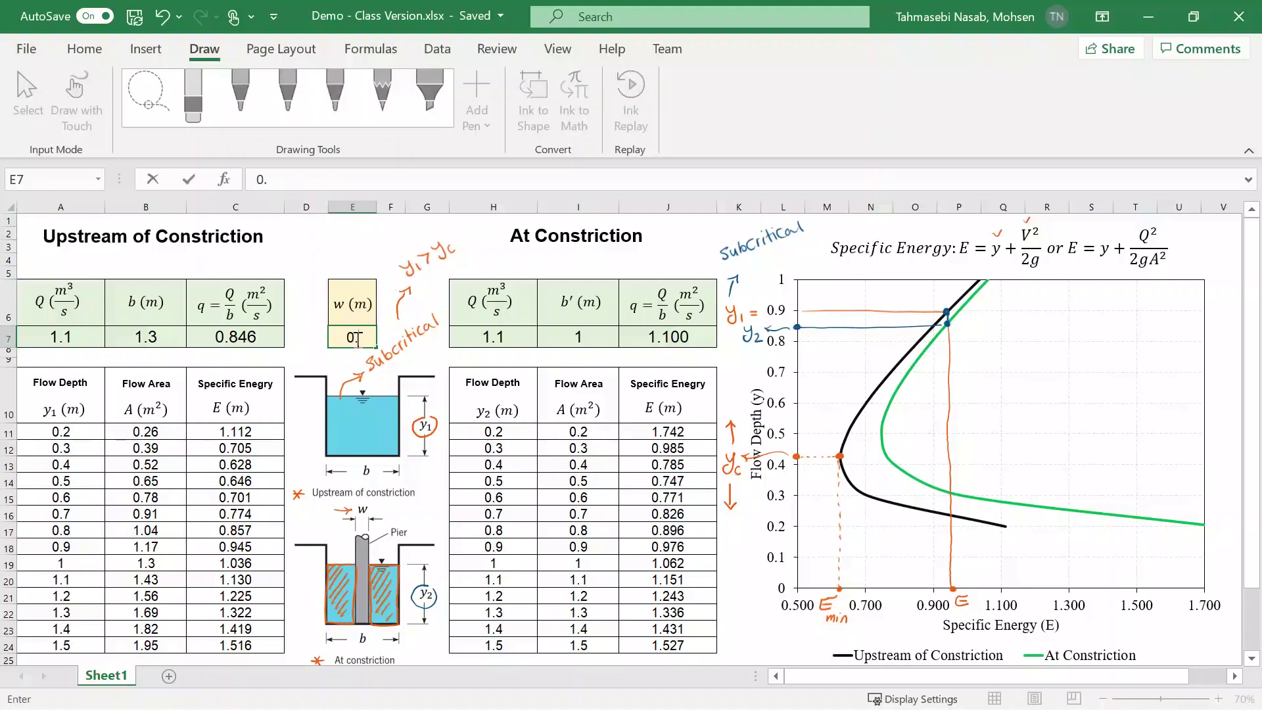
{"action": "type", "text": "4"}
{"action": "key", "text": "Return"}
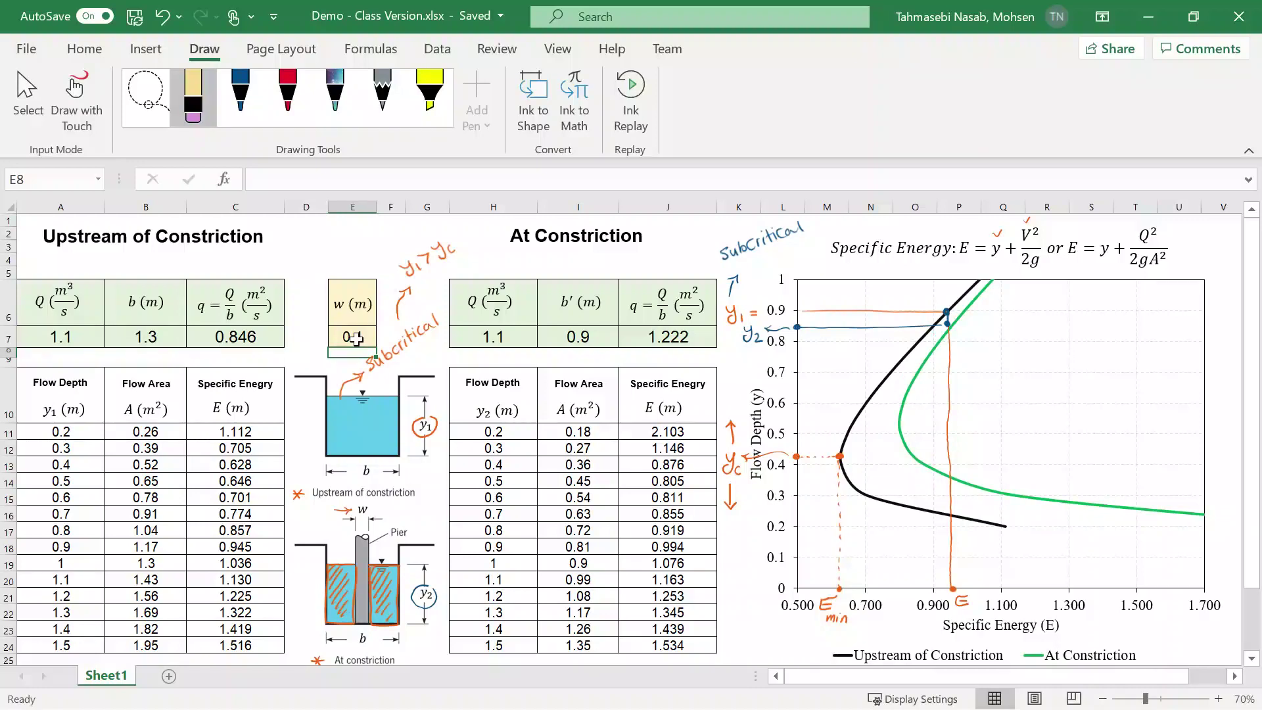
{"action": "left_click", "coordinate": [356, 339]}
{"action": "type", "text": "0.5"}
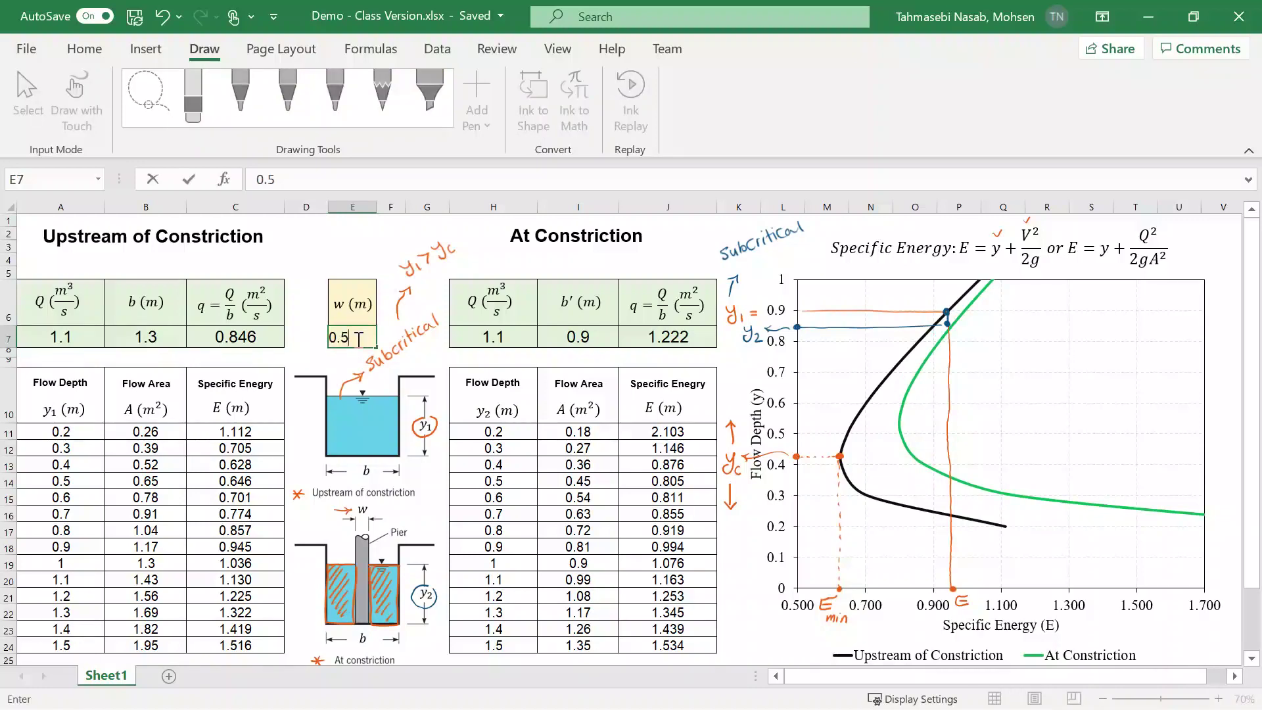
{"action": "key", "text": "Return"}
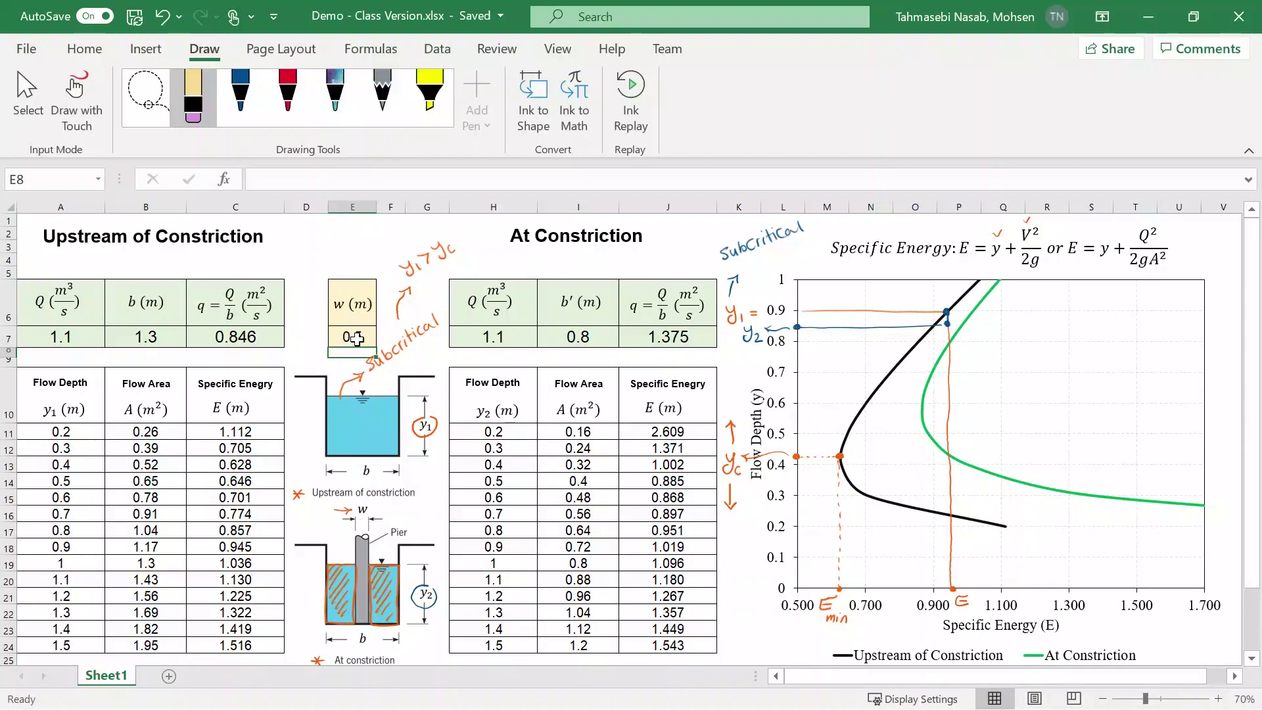
- Add a blue equals sign under y2, then erase the old y2 label and line
{"action": "left_click", "coordinate": [242, 85]}
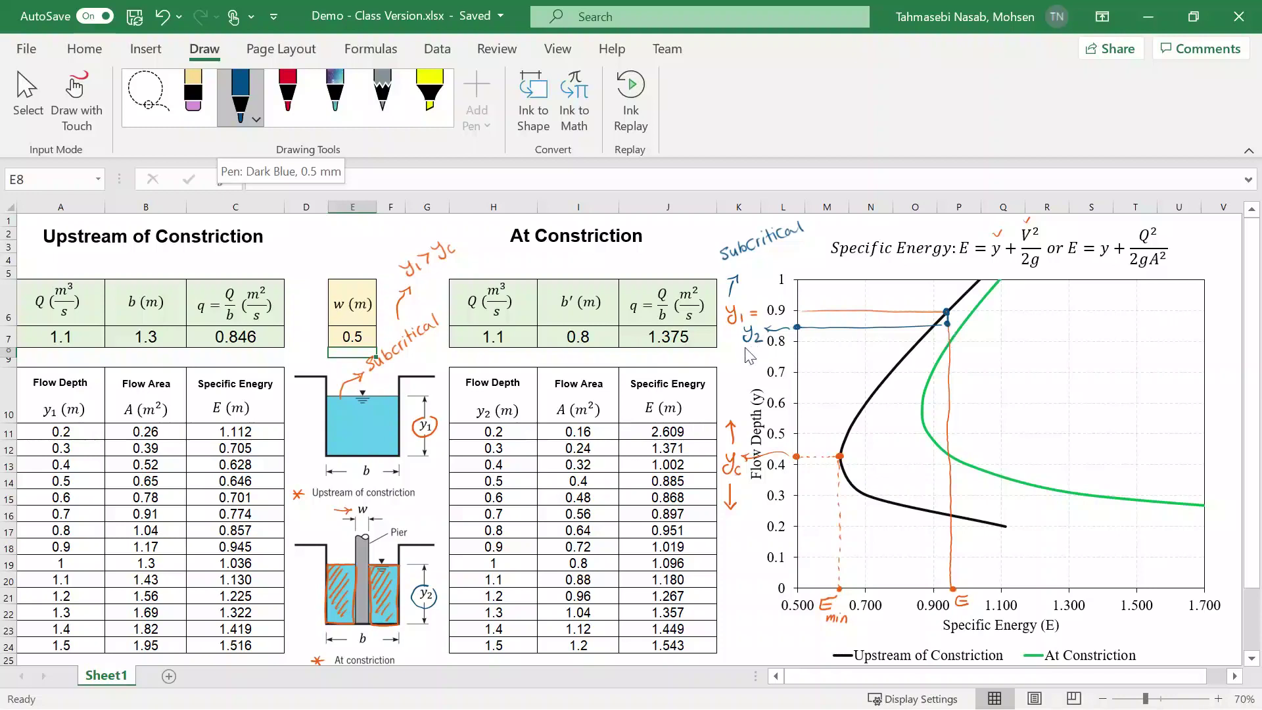
{"action": "left_click_drag", "start_coordinate": [742, 352], "coordinate": [754, 355]}
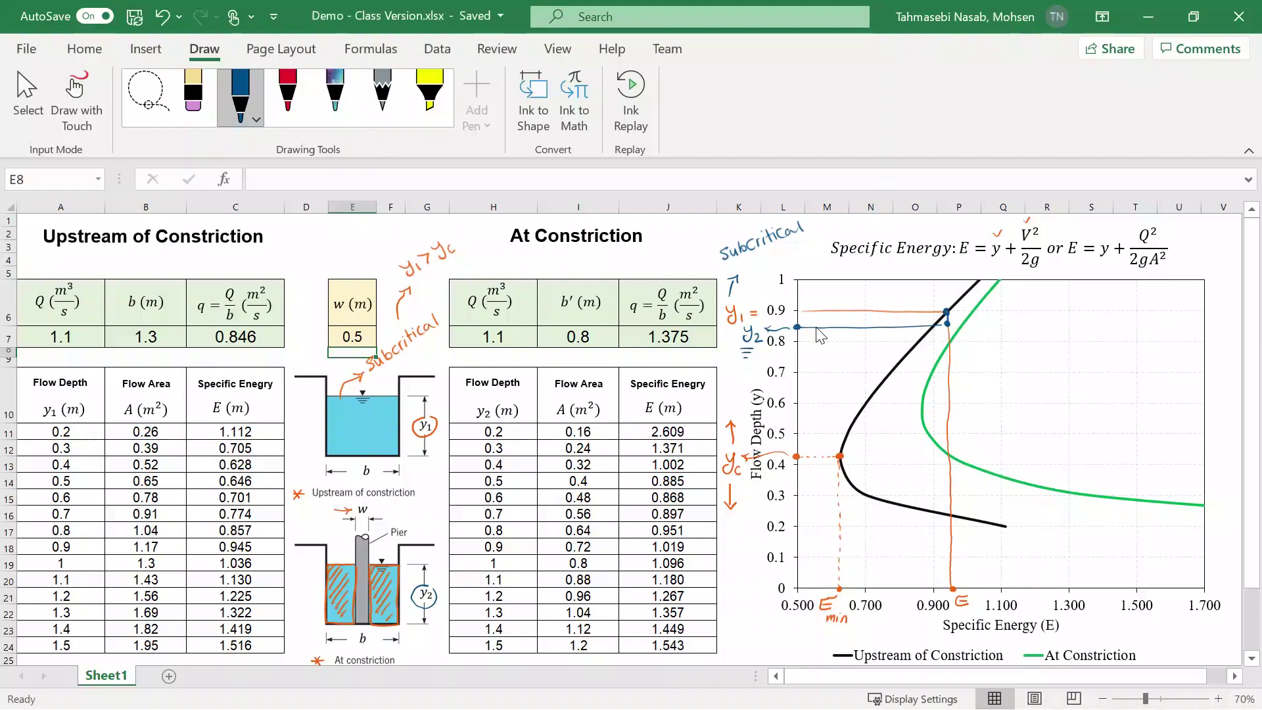
{"action": "left_click", "coordinate": [208, 90]}
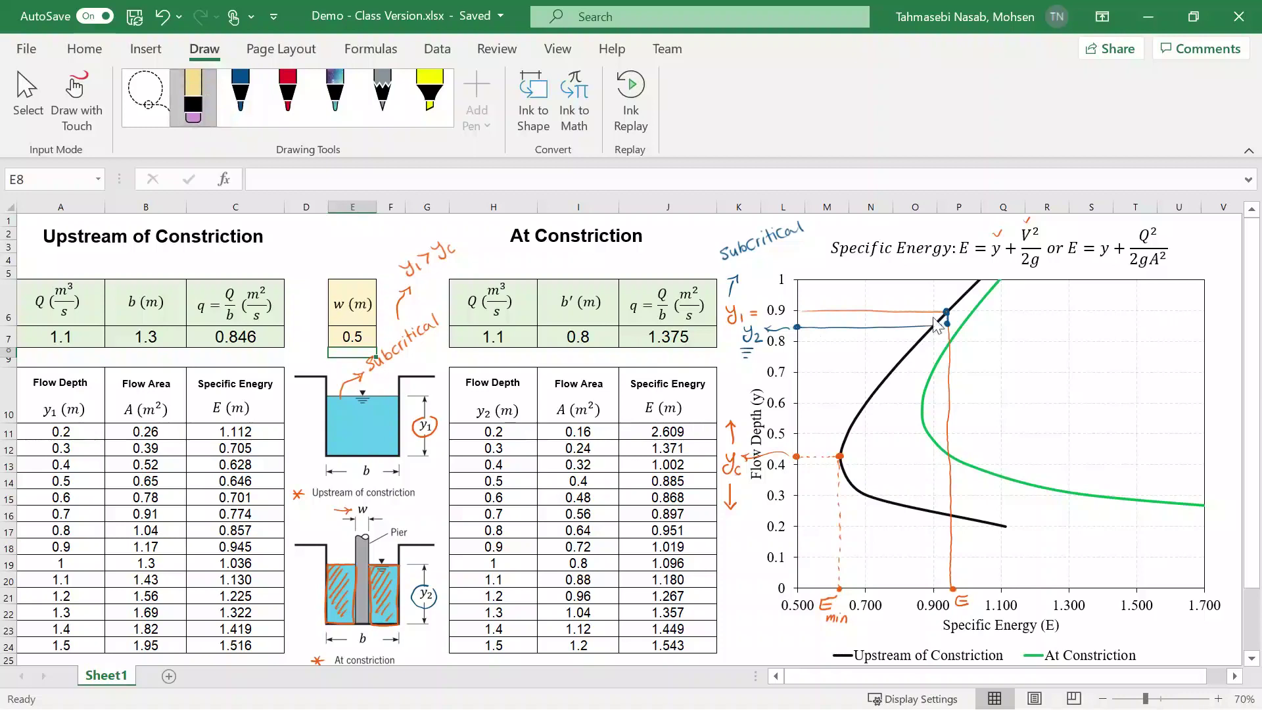
{"action": "mouse_move", "coordinate": [743, 368]}
{"action": "left_mouse_down"}
{"action": "mouse_move", "coordinate": [799, 332]}
{"action": "mouse_move", "coordinate": [965, 340]}
{"action": "left_mouse_up"}
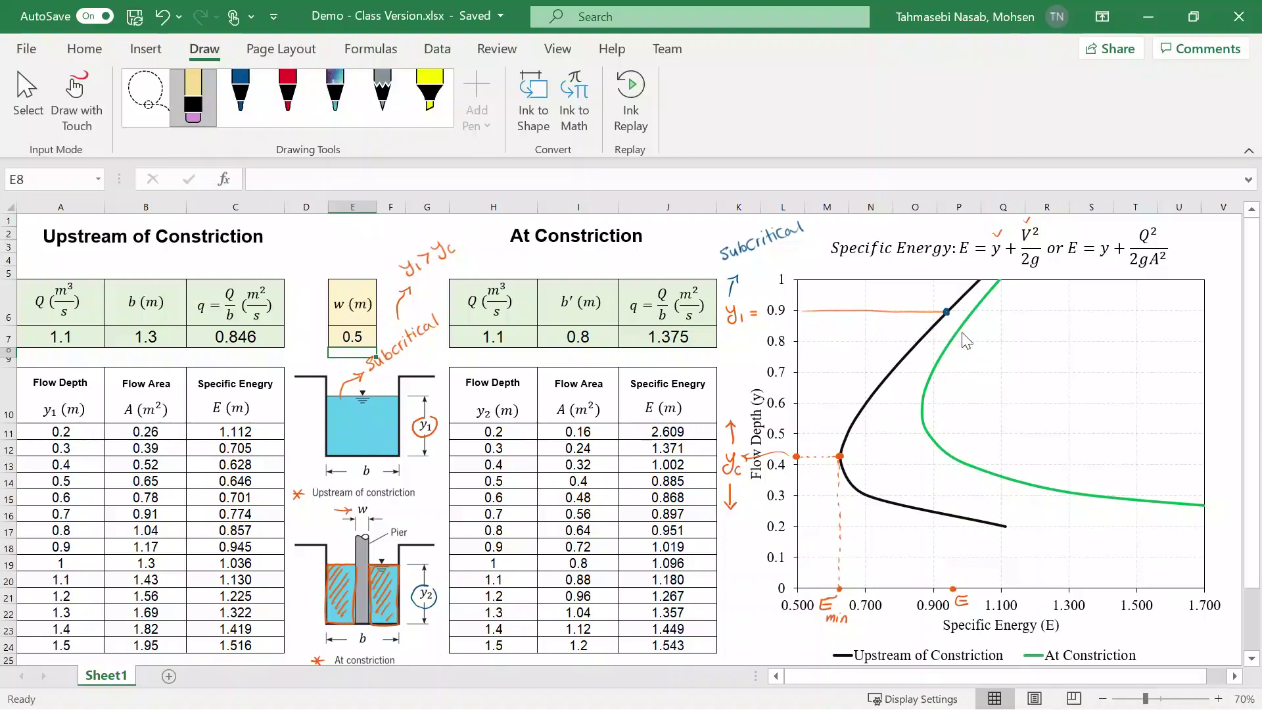
- In dark blue, drop an arrow from y1 to the new y2 near 0.78 and line it to the depth axis
{"action": "left_click", "coordinate": [241, 92]}
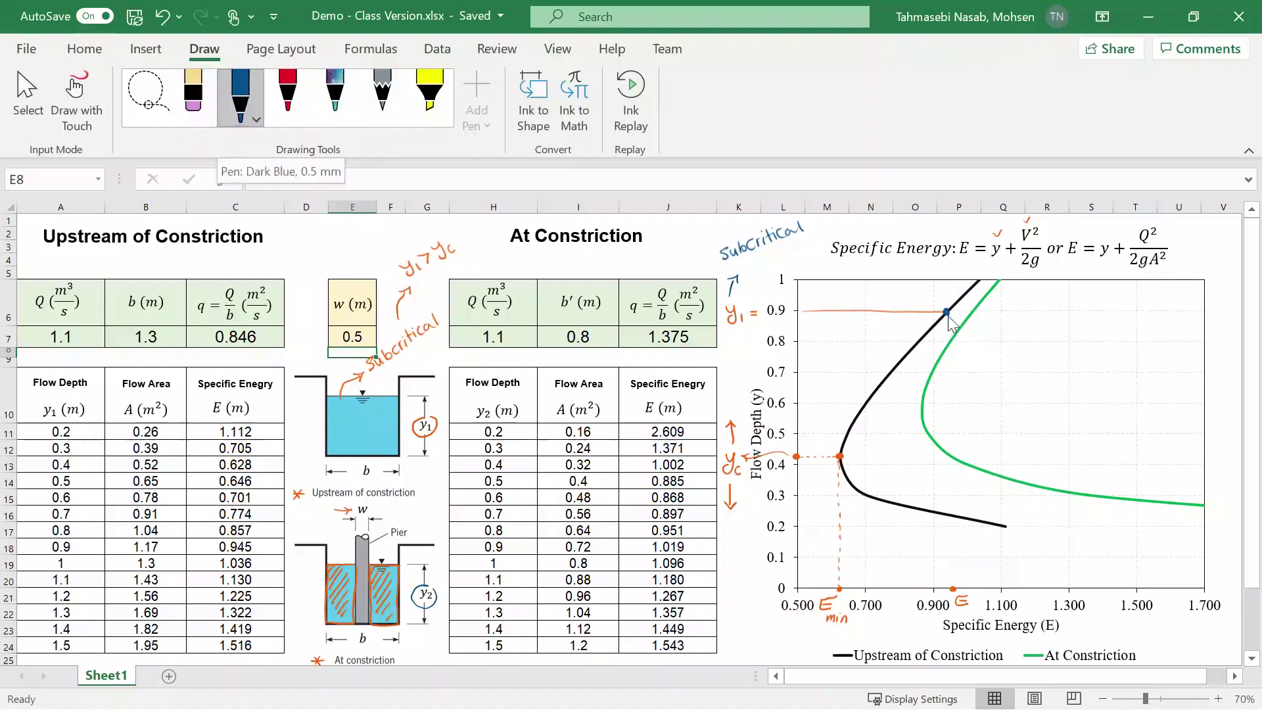
{"action": "mouse_move", "coordinate": [948, 313]}
{"action": "left_mouse_down"}
{"action": "mouse_move", "coordinate": [949, 345]}
{"action": "mouse_move", "coordinate": [951, 322]}
{"action": "mouse_move", "coordinate": [907, 347]}
{"action": "mouse_move", "coordinate": [737, 356]}
{"action": "mouse_move", "coordinate": [749, 360]}
{"action": "left_mouse_up"}
{"action": "left_click", "coordinate": [947, 345]}
{"action": "left_click", "coordinate": [797, 348]}
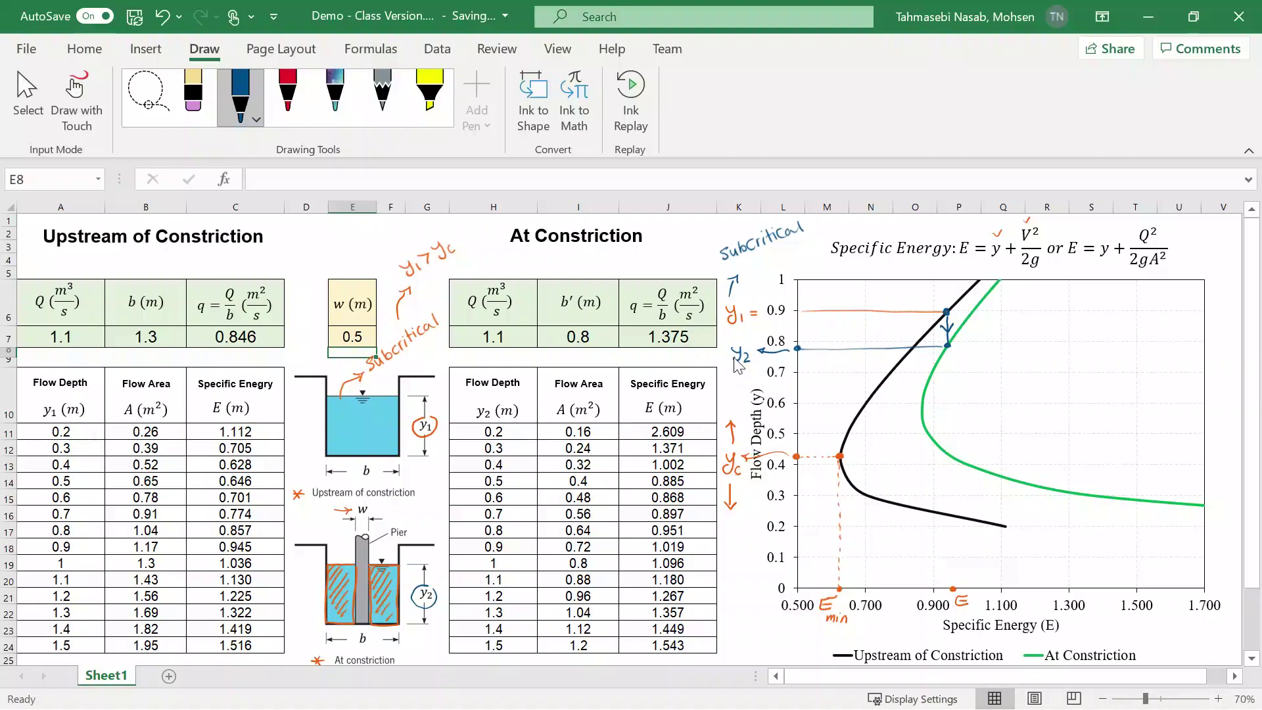
{"action": "left_click", "coordinate": [358, 336]}
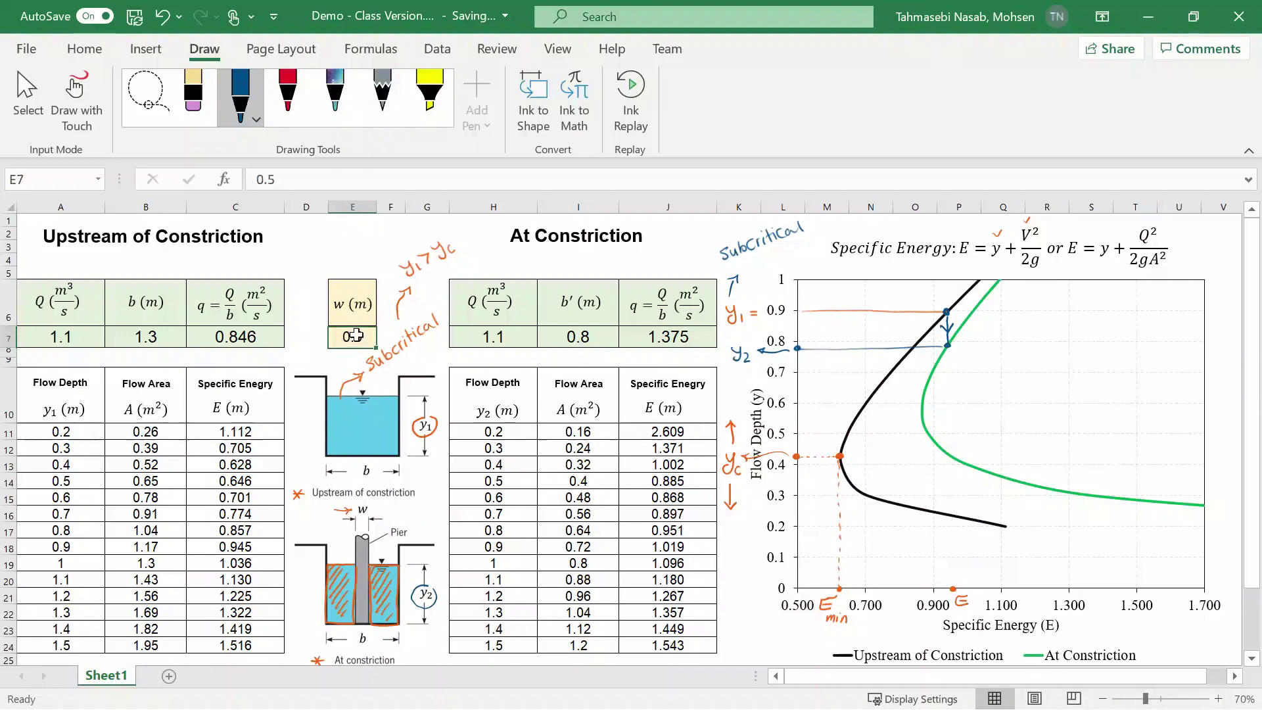
- Enter pier width 0.55 in cell E7, then correct it to 0.5
{"action": "type", "text": "0.55"}
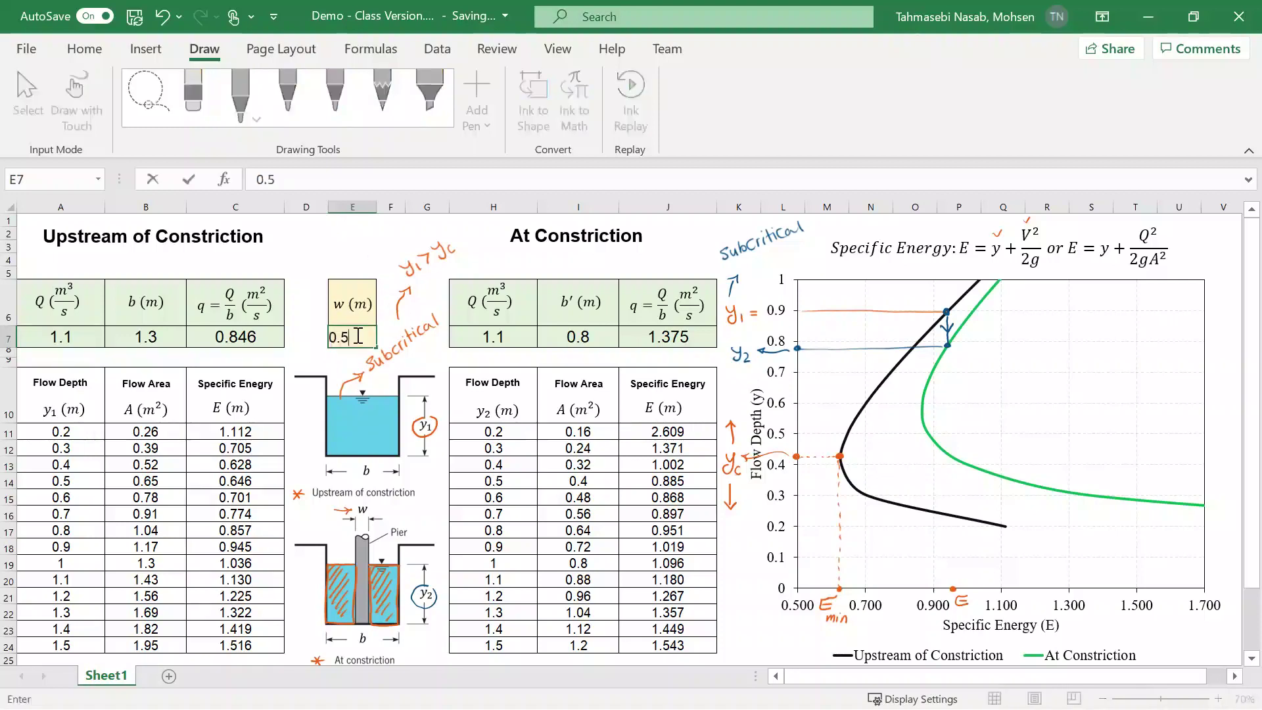
{"action": "key", "text": "Return"}
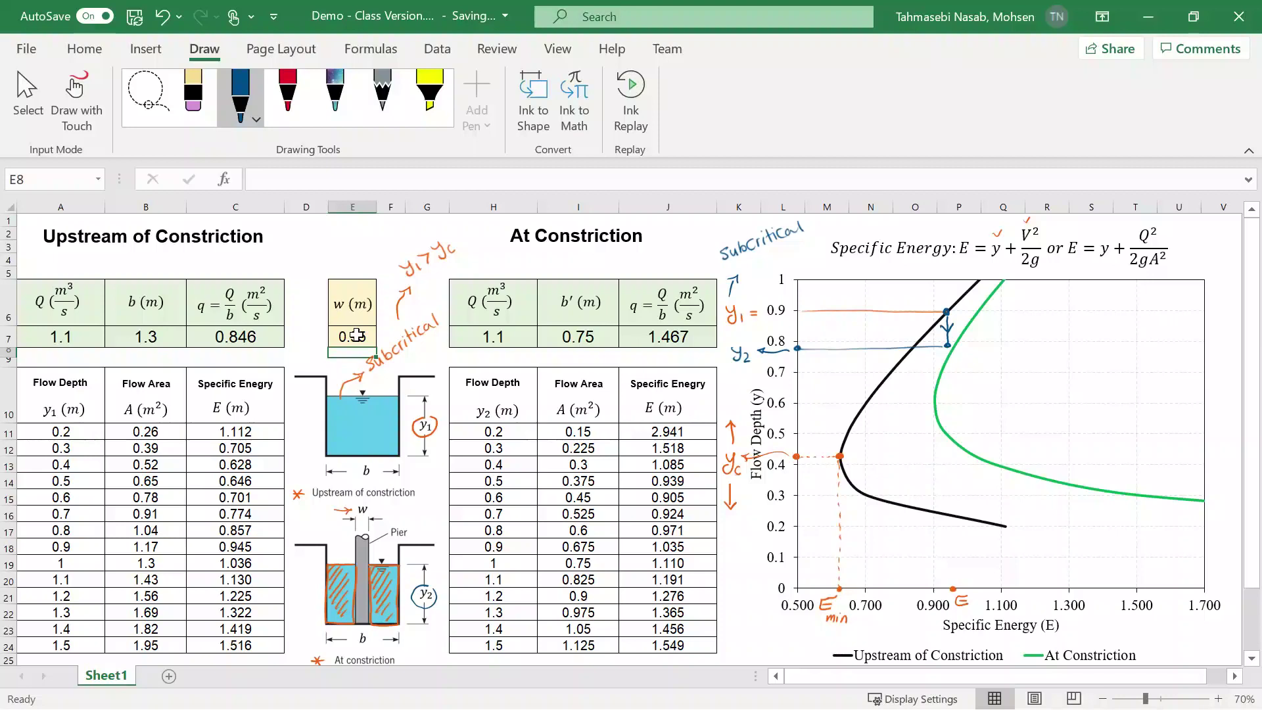
{"action": "left_click", "coordinate": [356, 336]}
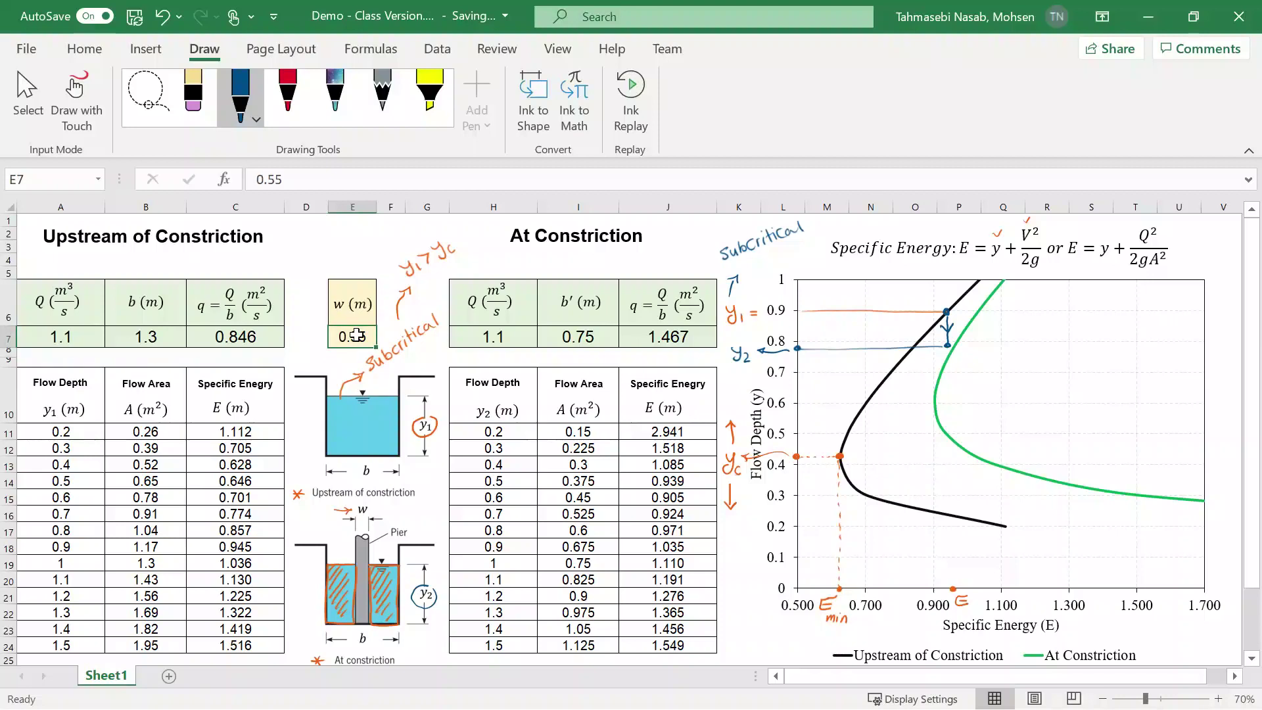
{"action": "type", "text": "0.6"}
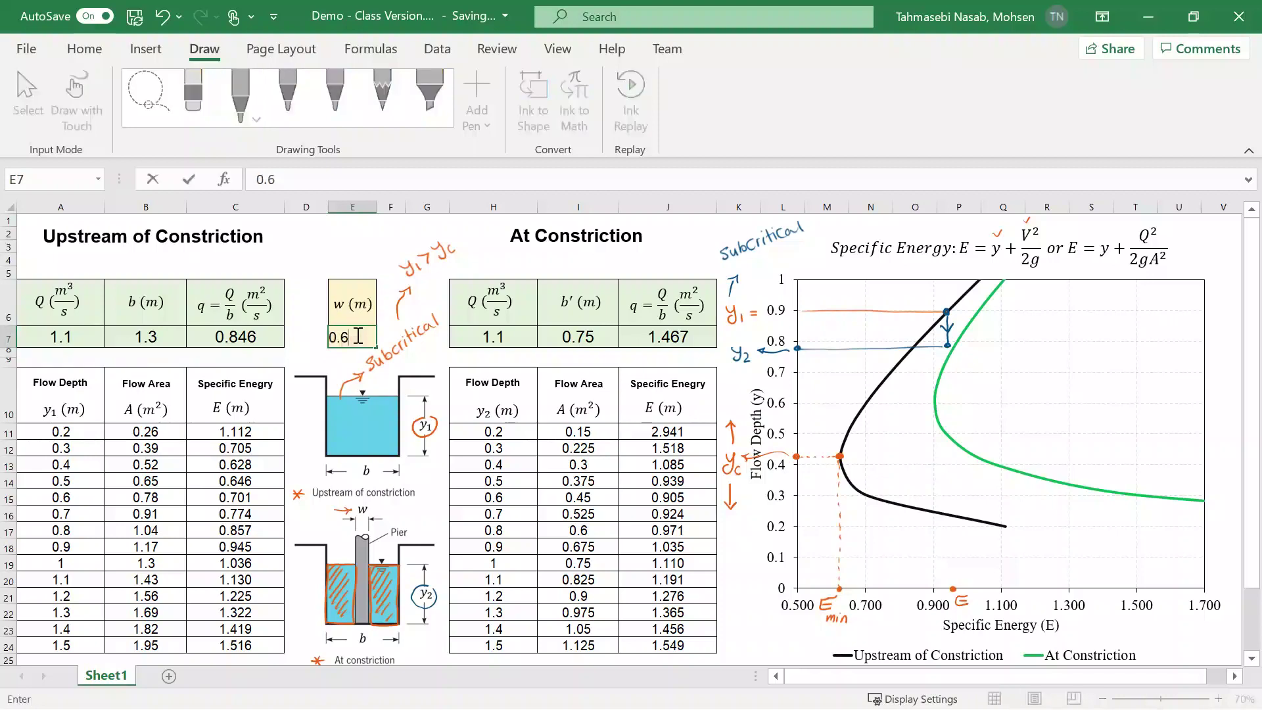
{"action": "key", "text": "BackSpace"}
{"action": "type", "text": "5"}
{"action": "key", "text": "Return"}
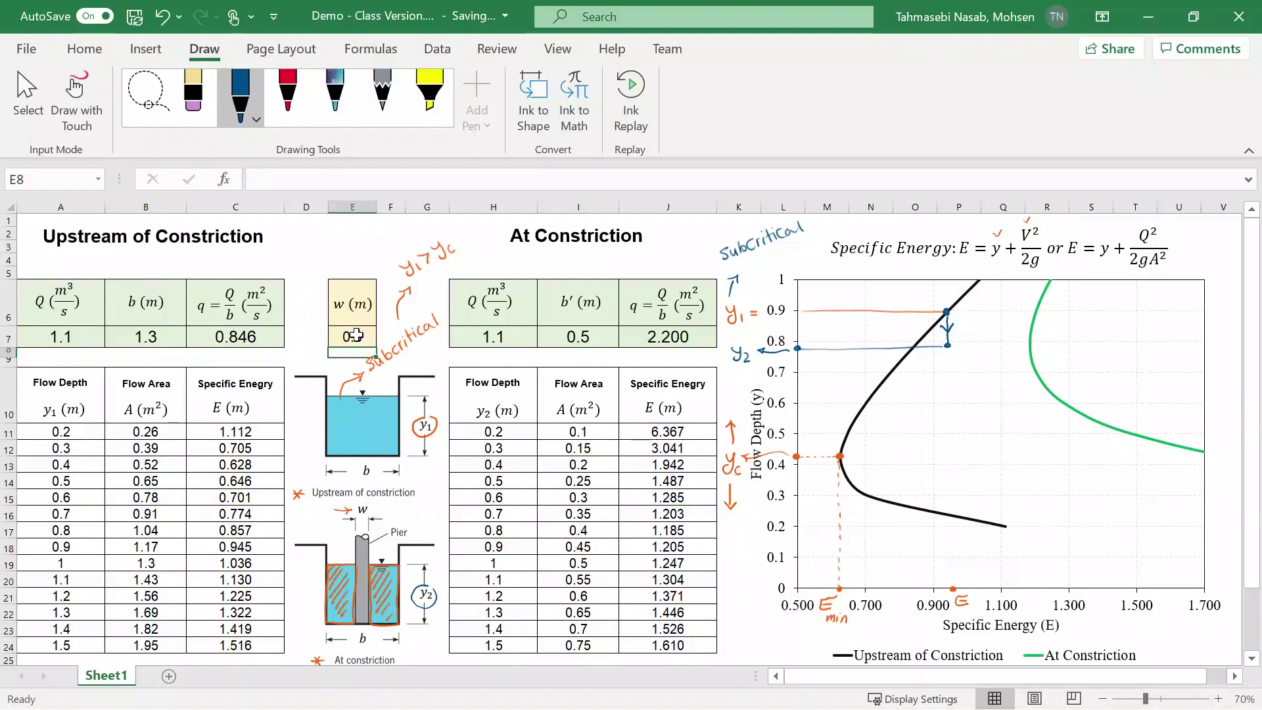
{"action": "left_click", "coordinate": [193, 98]}
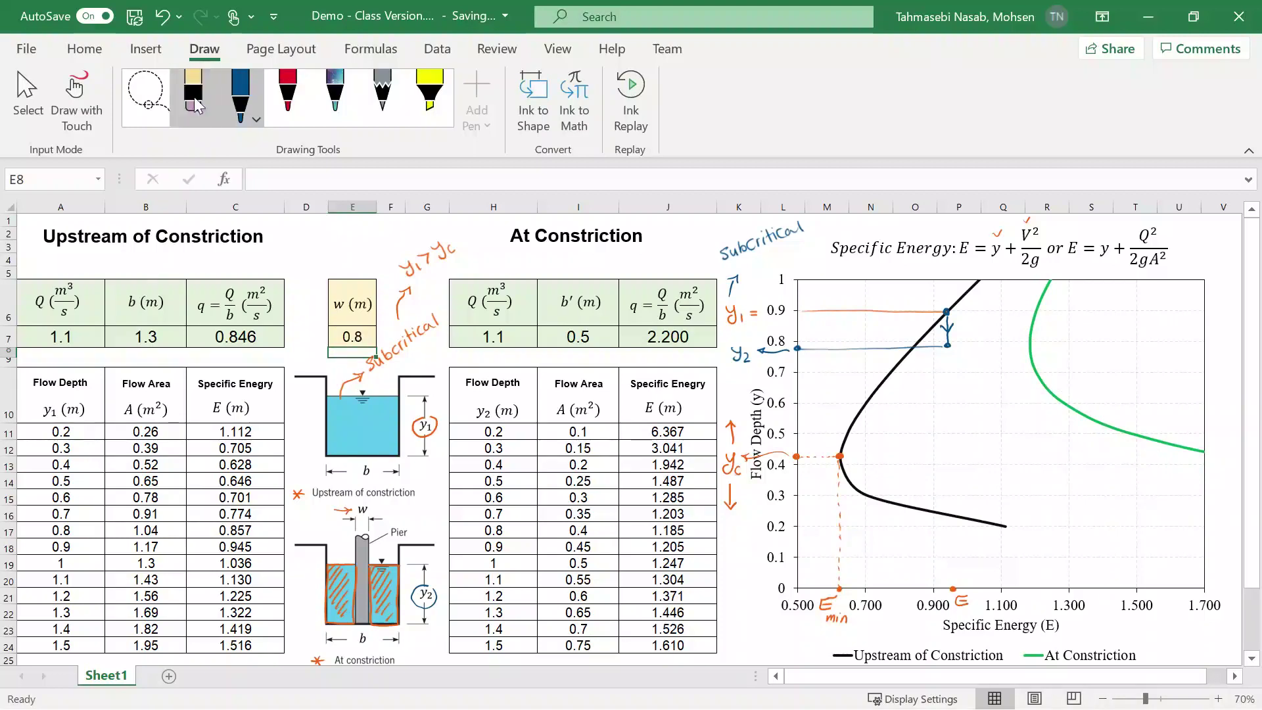
- Erase the blue horizontal y2 line and draw a blue vertical line down from the y1 = 0.9 point
{"action": "left_click", "coordinate": [948, 348]}
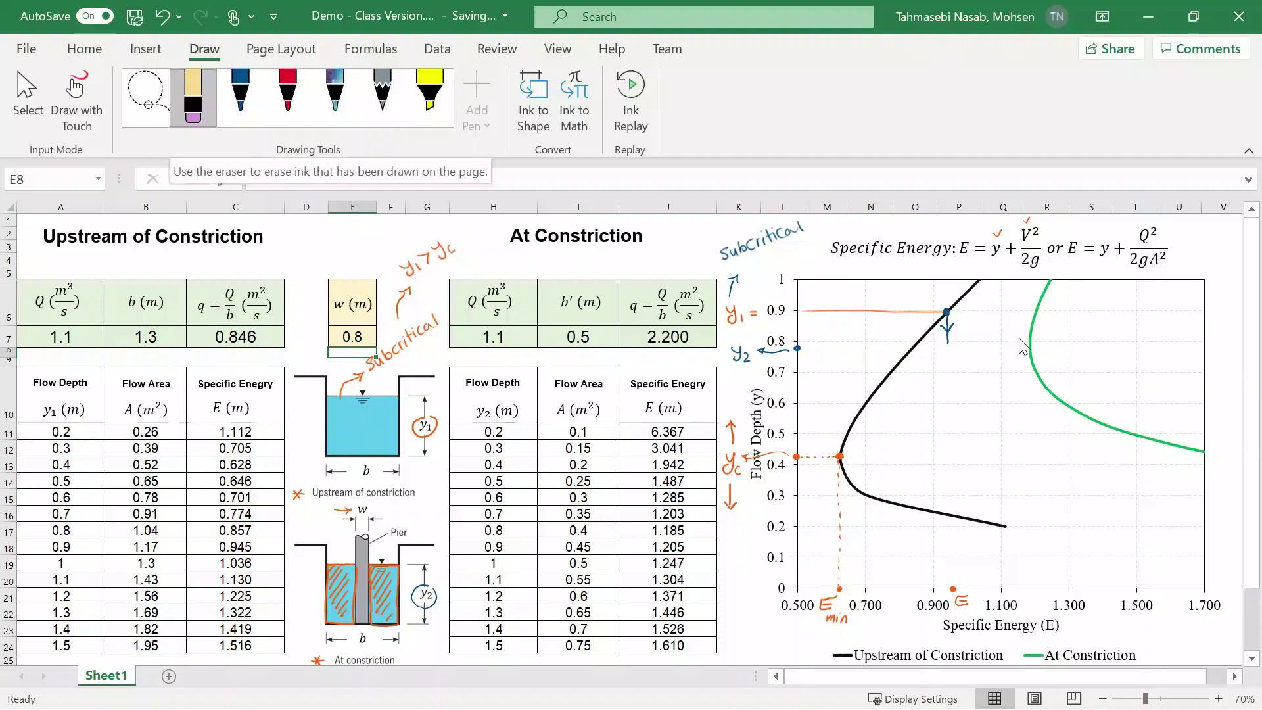
{"action": "left_click", "coordinate": [241, 97]}
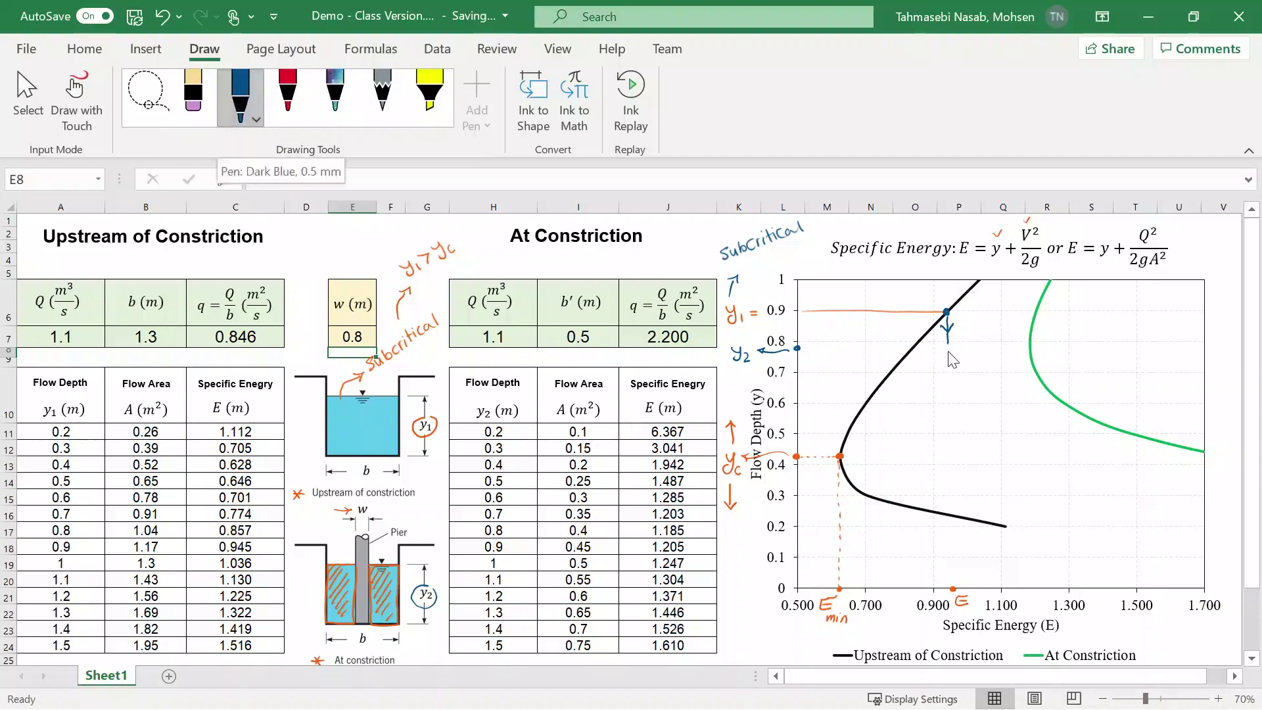
{"action": "left_click_drag", "start_coordinate": [948, 353], "coordinate": [950, 591]}
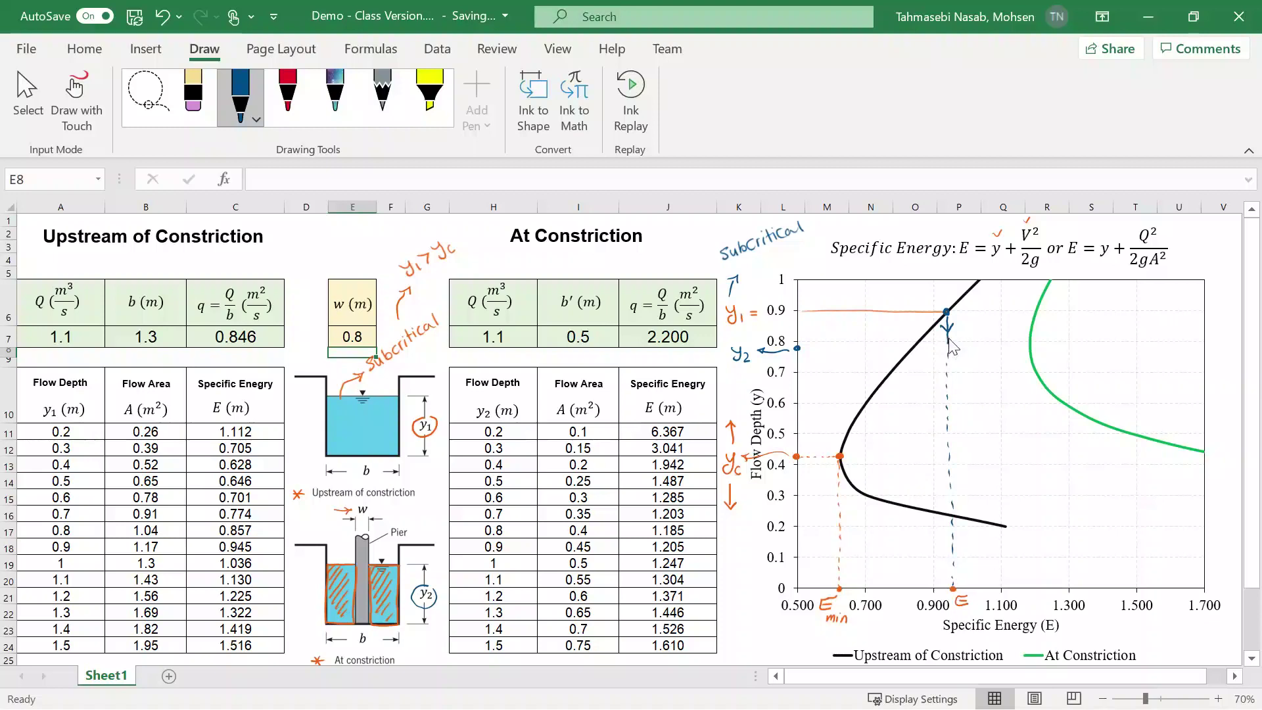
{"action": "left_click_drag", "start_coordinate": [948, 337], "coordinate": [947, 384]}
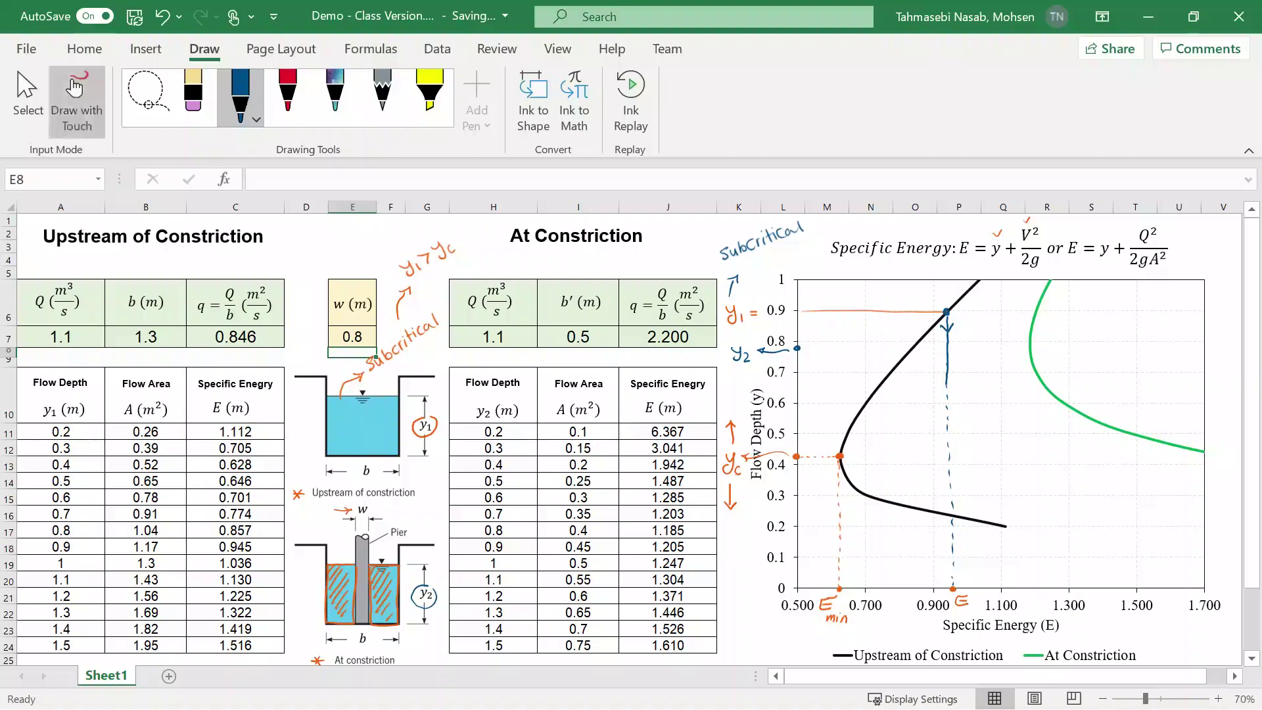
{"action": "left_click", "coordinate": [369, 335]}
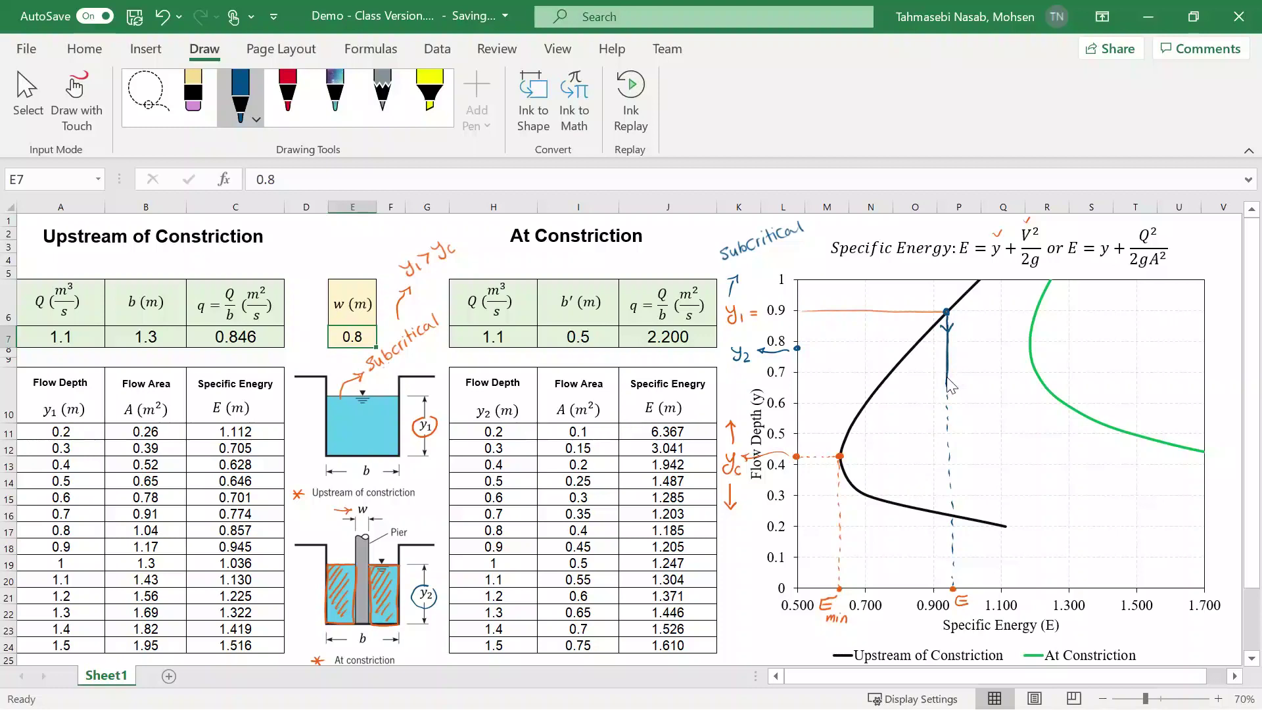
{"action": "left_click_drag", "start_coordinate": [924, 363], "coordinate": [937, 363]}
{"action": "key", "text": "Escape"}
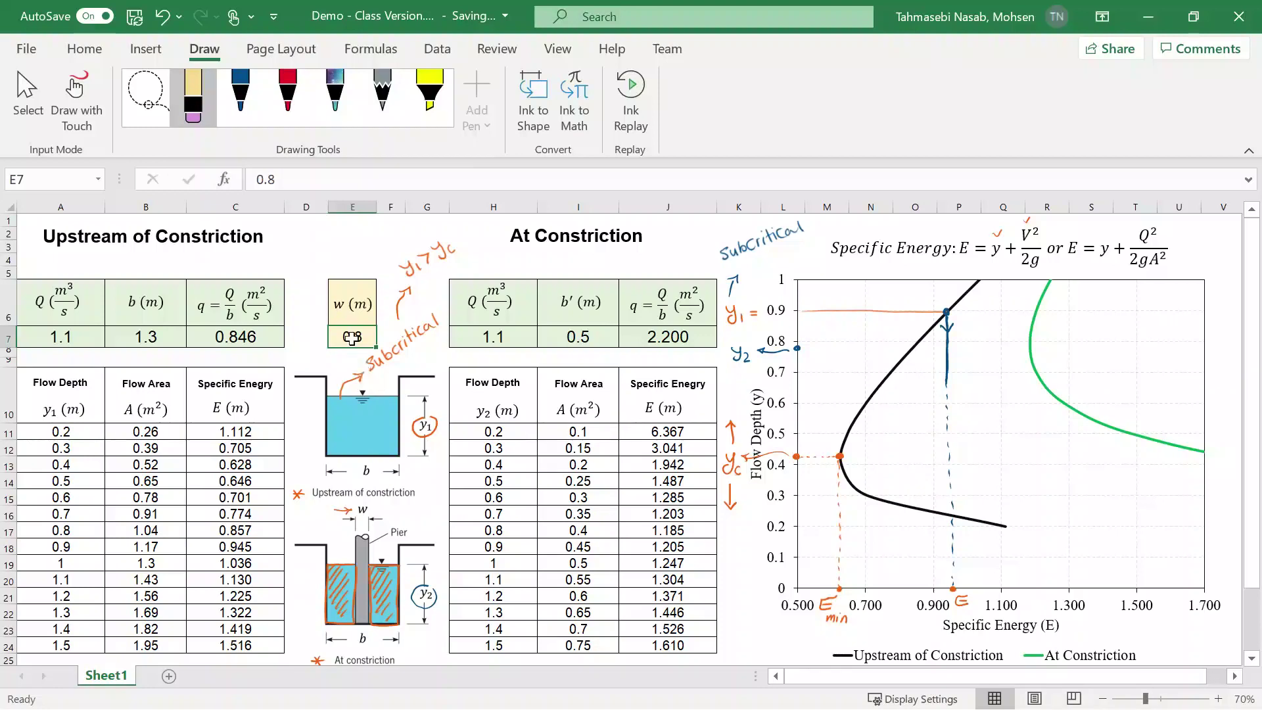
- Try pier widths of 0.75 and then 0.7 m in cell E7
{"action": "type", "text": "0."}
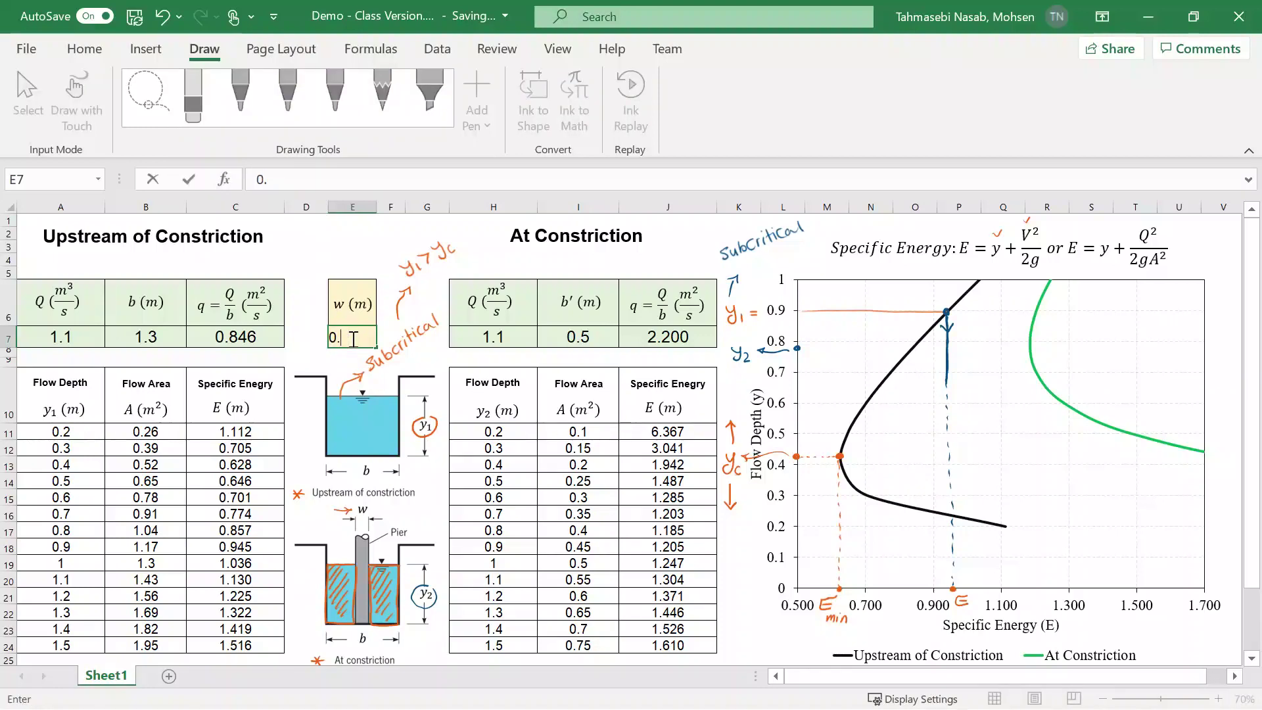
{"action": "type", "text": "75"}
{"action": "key", "text": "Return"}
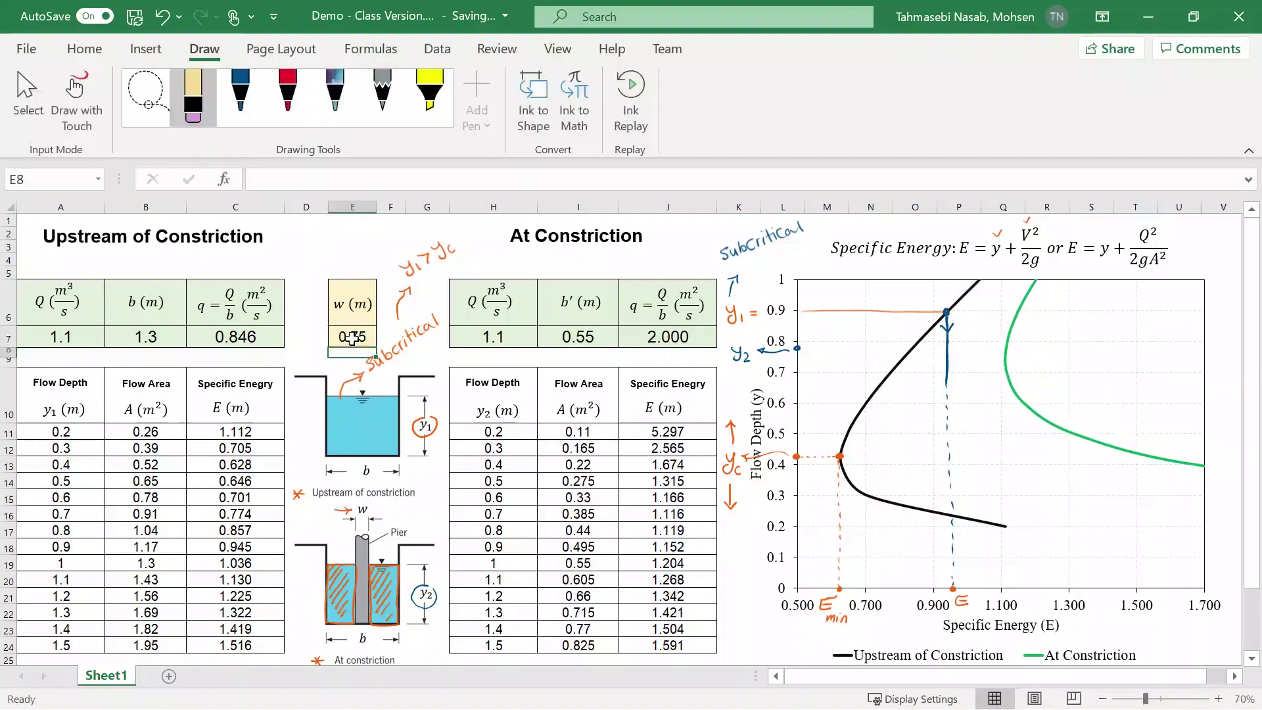
{"action": "left_click", "coordinate": [363, 341]}
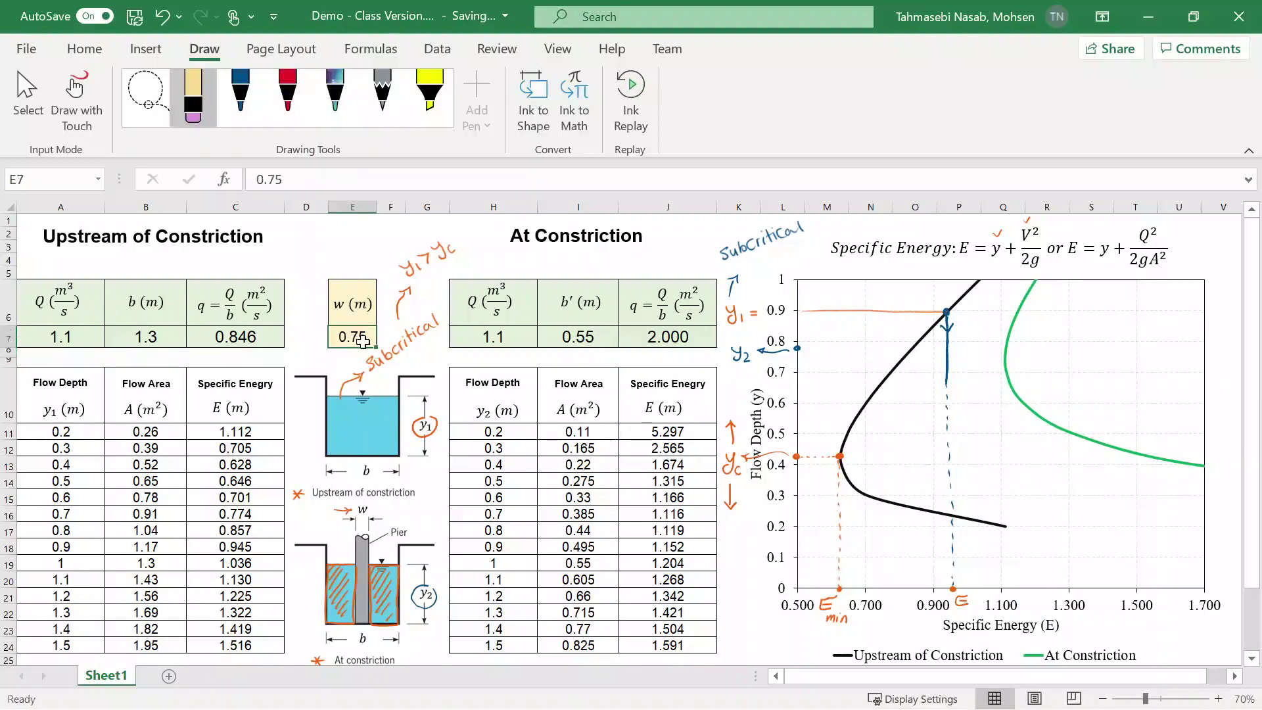
{"action": "type", "text": "0.7"}
{"action": "key", "text": "Return"}
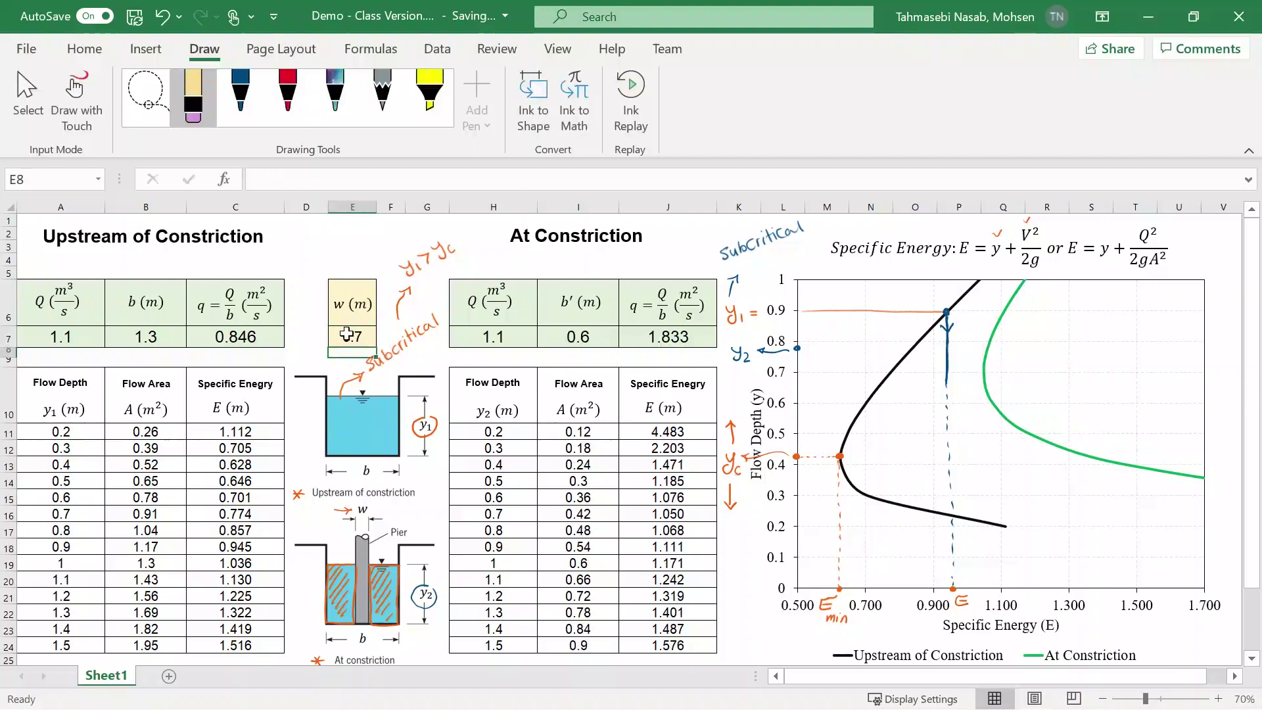
- Lower the pier width to 0.65, then 0.6 m, and return to the blue pen
{"action": "left_click", "coordinate": [348, 336]}
{"action": "type", "text": "0.65"}
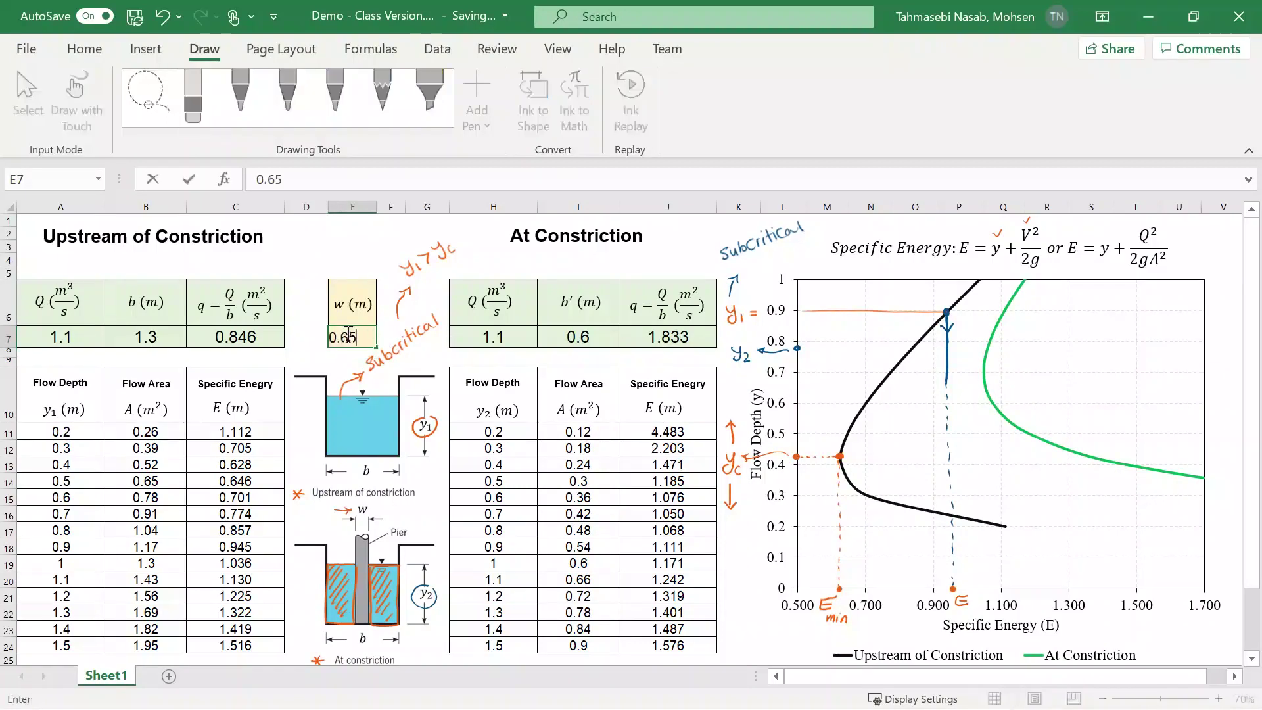
{"action": "key", "text": "Return"}
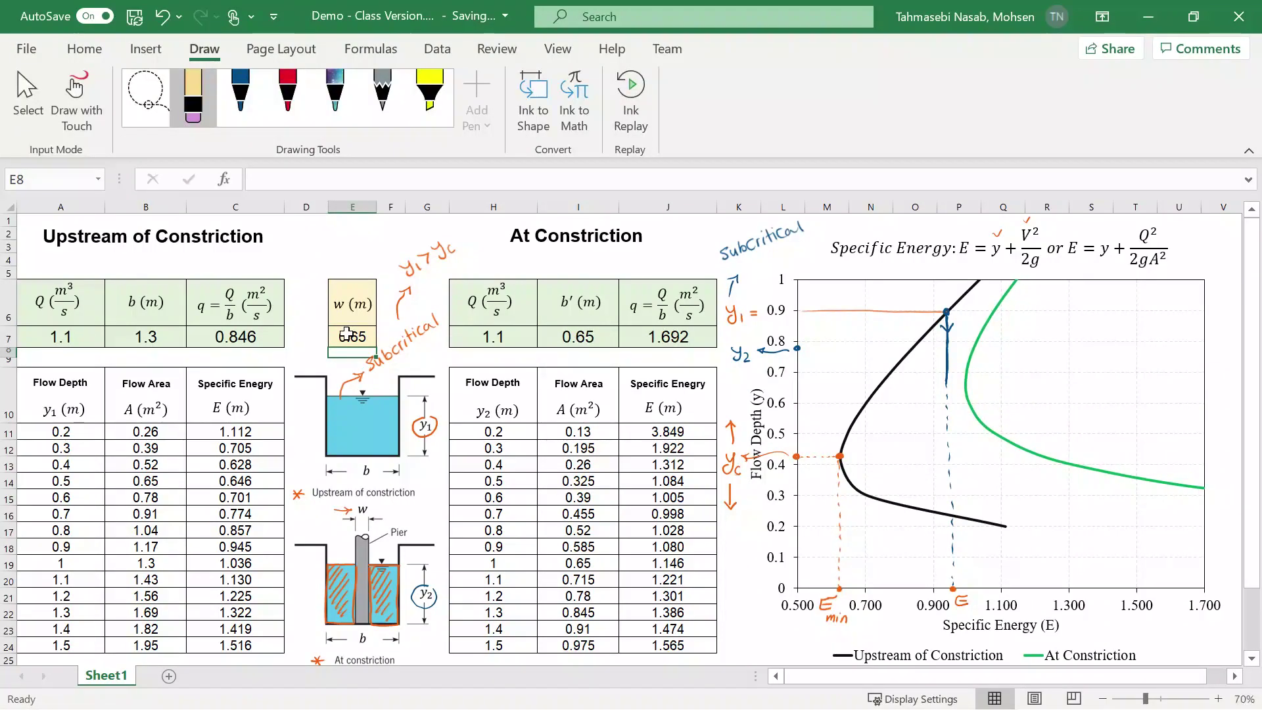
{"action": "left_click", "coordinate": [348, 335]}
{"action": "type", "text": "0.6"}
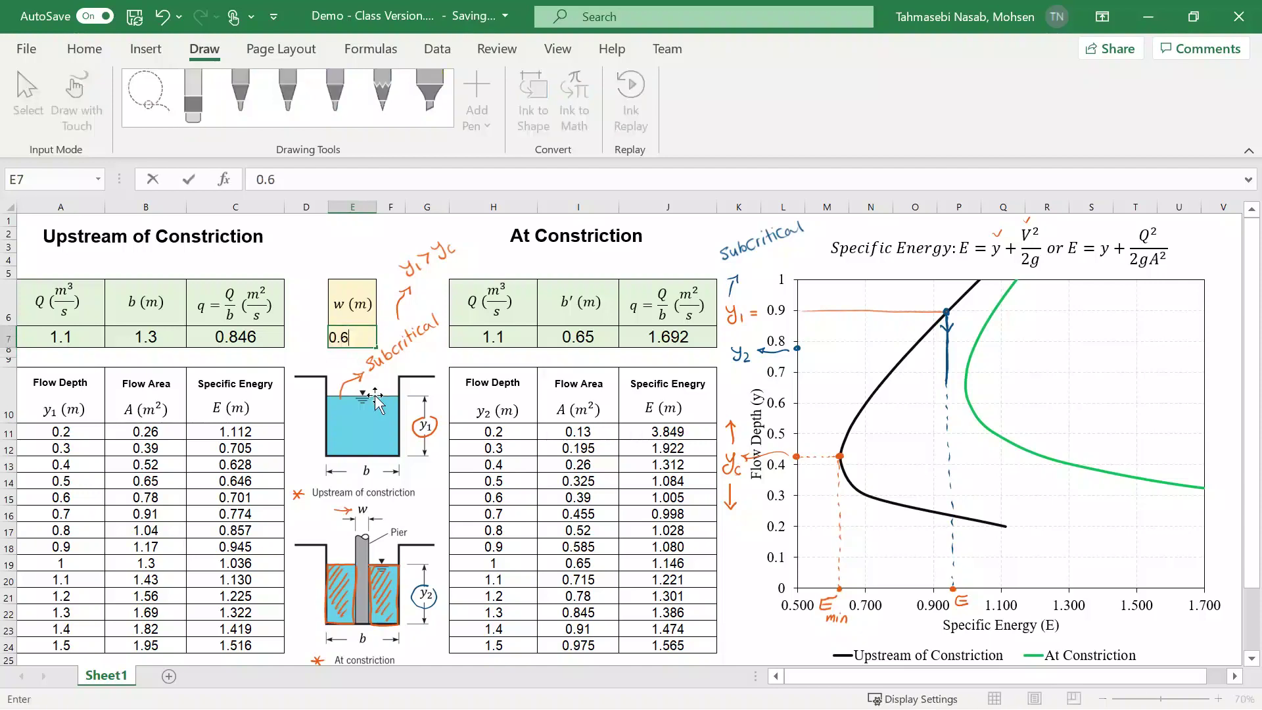
{"action": "key", "text": "Return"}
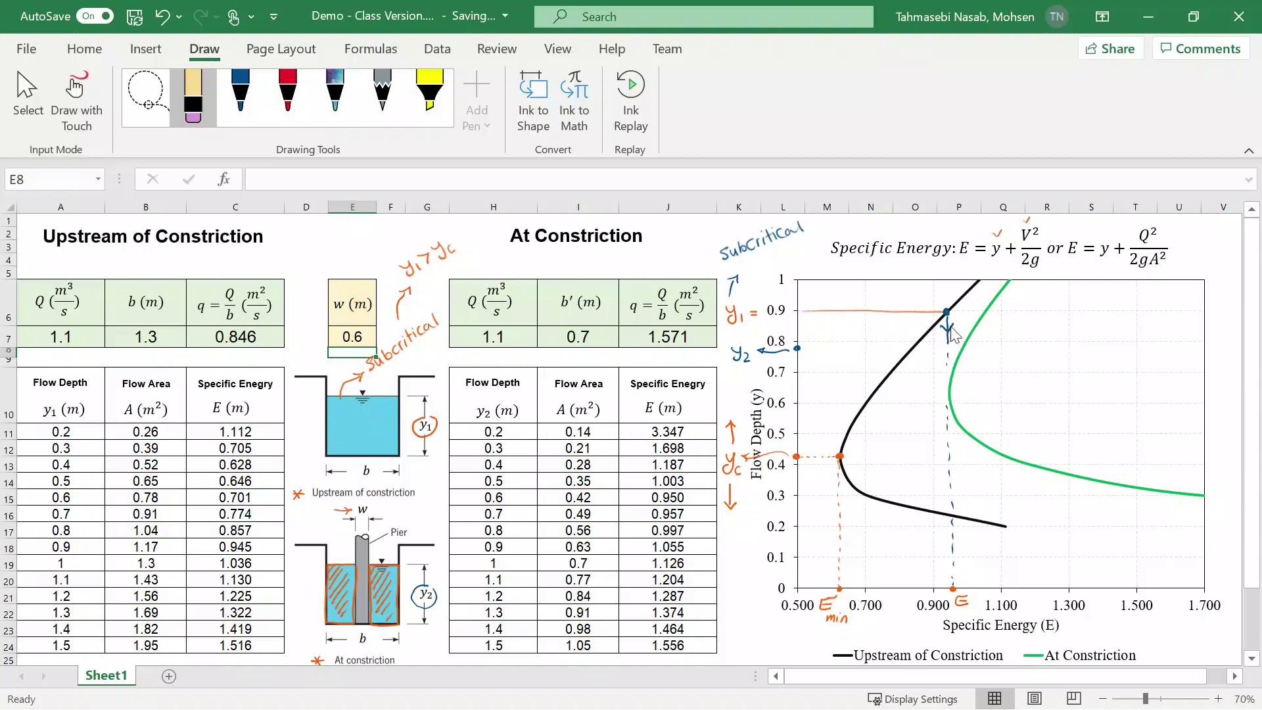
{"action": "key", "text": "alt+shift+2"}
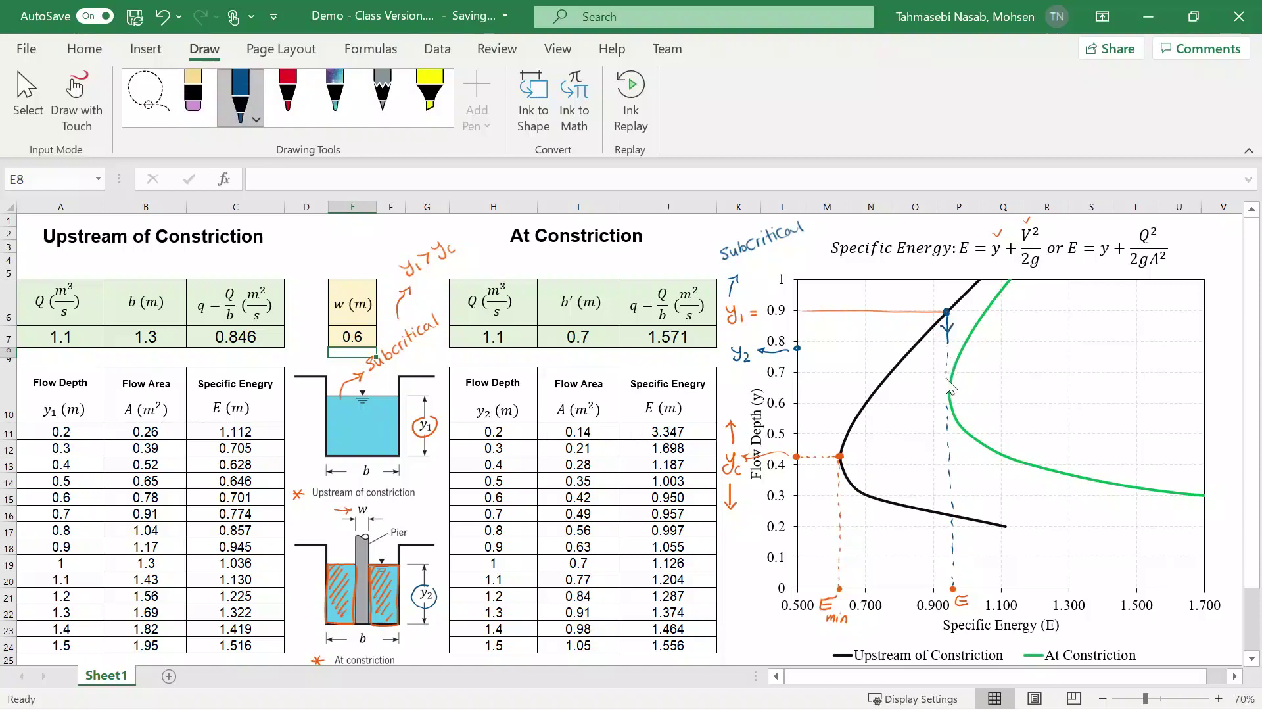
- Extend the blue vertical line down to the green curve and switch the pen to green
{"action": "left_click_drag", "start_coordinate": [948, 340], "coordinate": [946, 394]}
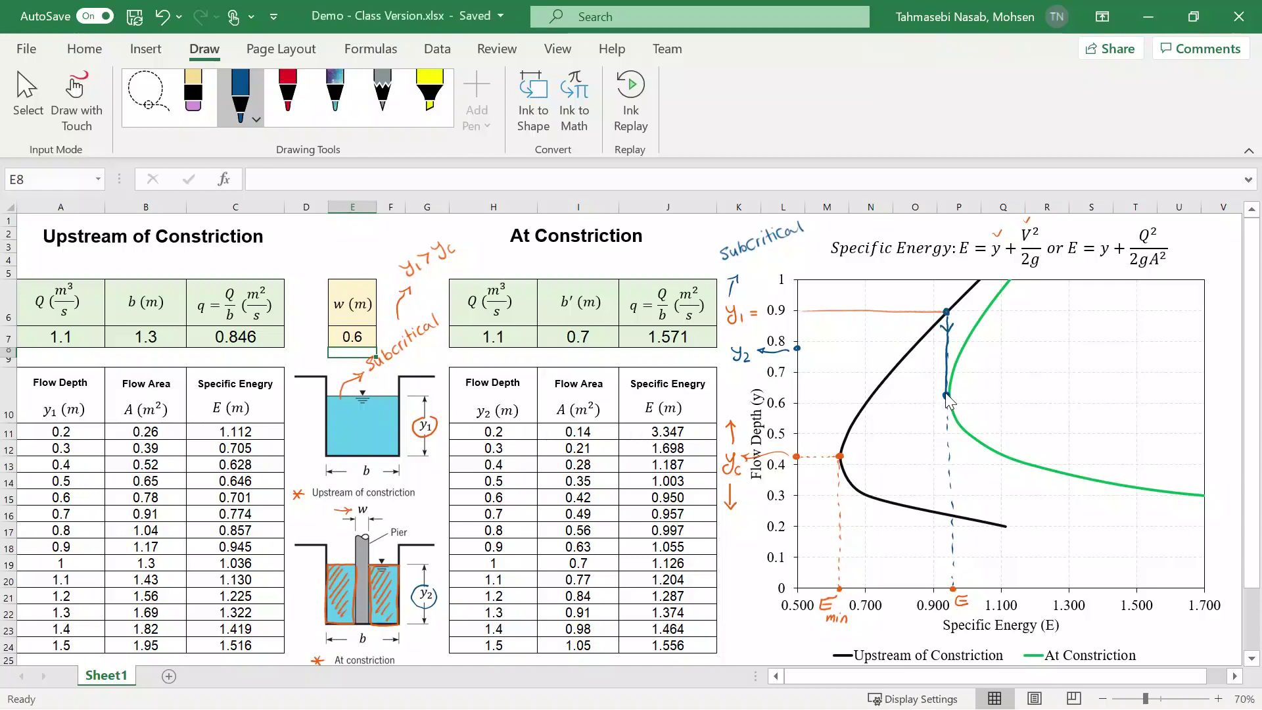
{"action": "left_click", "coordinate": [245, 108]}
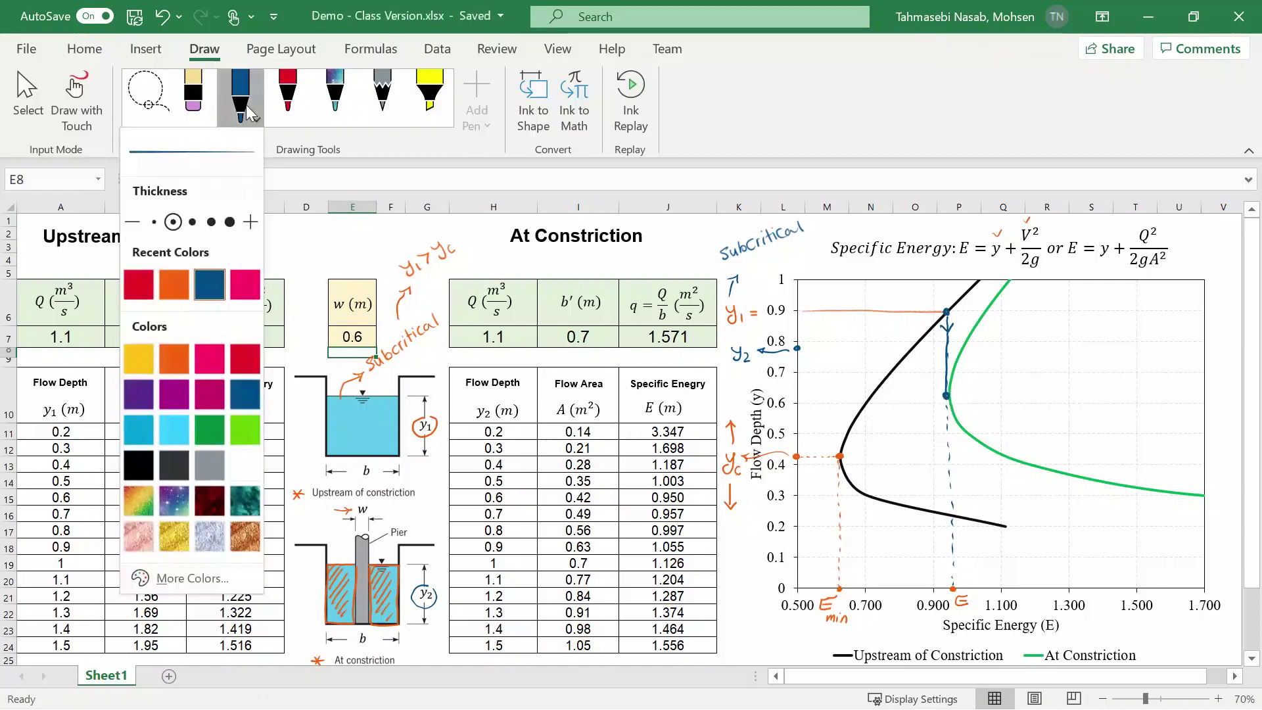
{"action": "left_click", "coordinate": [209, 429]}
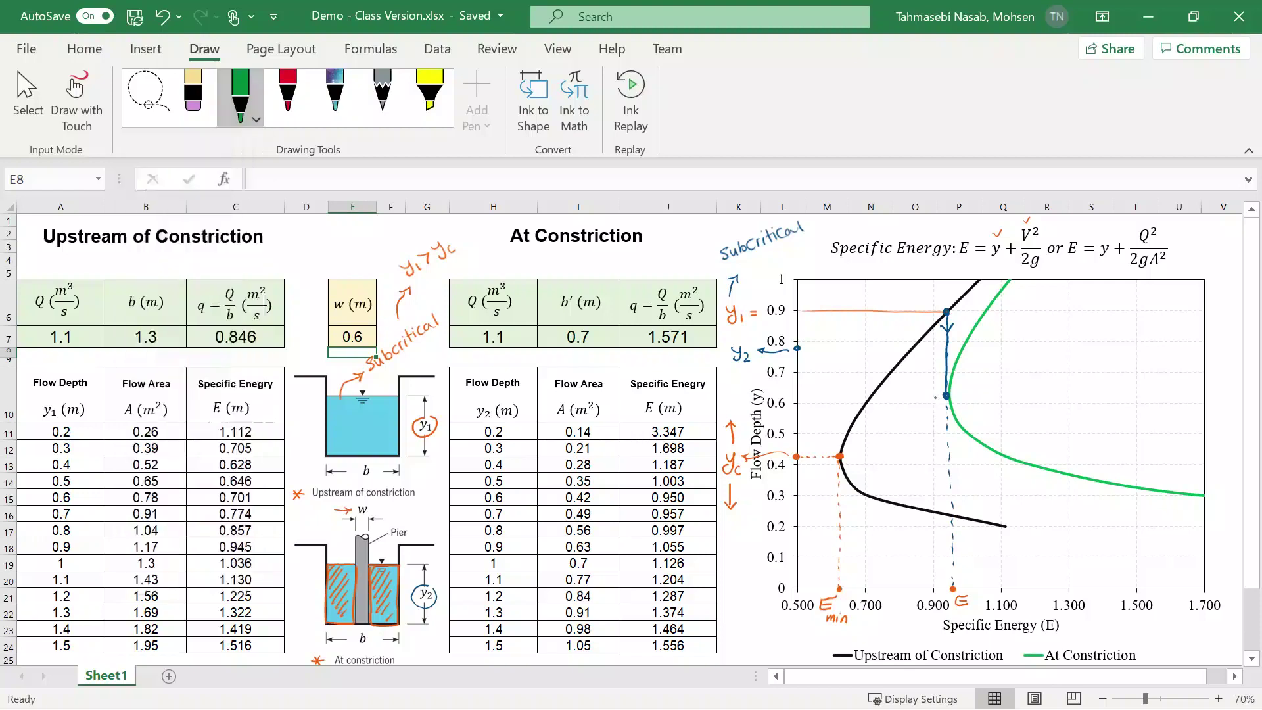
- Draw a green dashed line from the curve minimum to the depth axis, label it y2 = yc, circle y1 (m)
{"action": "mouse_move", "coordinate": [944, 397]}
{"action": "left_mouse_down"}
{"action": "mouse_move", "coordinate": [797, 398]}
{"action": "mouse_move", "coordinate": [860, 372]}
{"action": "left_mouse_up"}
{"action": "left_click", "coordinate": [795, 399]}
{"action": "left_click_drag", "start_coordinate": [854, 379], "coordinate": [864, 391]}
{"action": "left_click", "coordinate": [194, 97]}
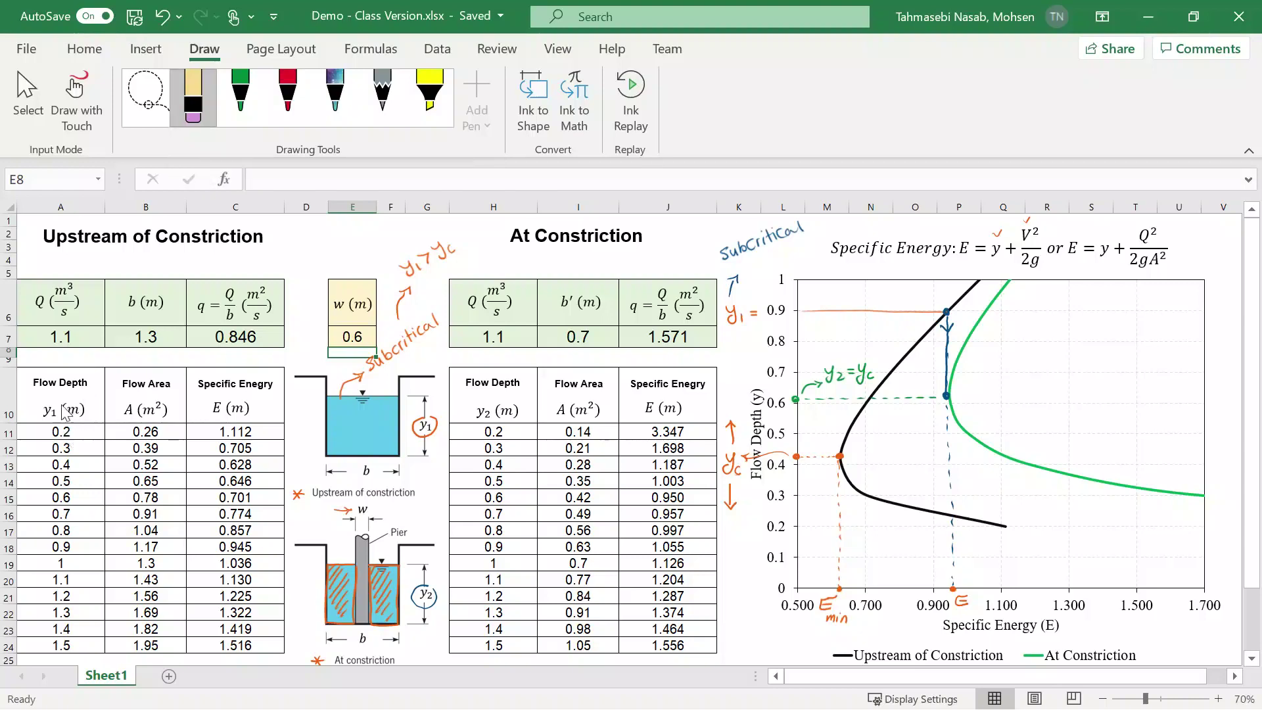
{"action": "mouse_move", "coordinate": [98, 402]}
{"action": "left_mouse_down"}
{"action": "mouse_move", "coordinate": [65, 435]}
{"action": "mouse_move", "coordinate": [95, 393]}
{"action": "left_mouse_up"}
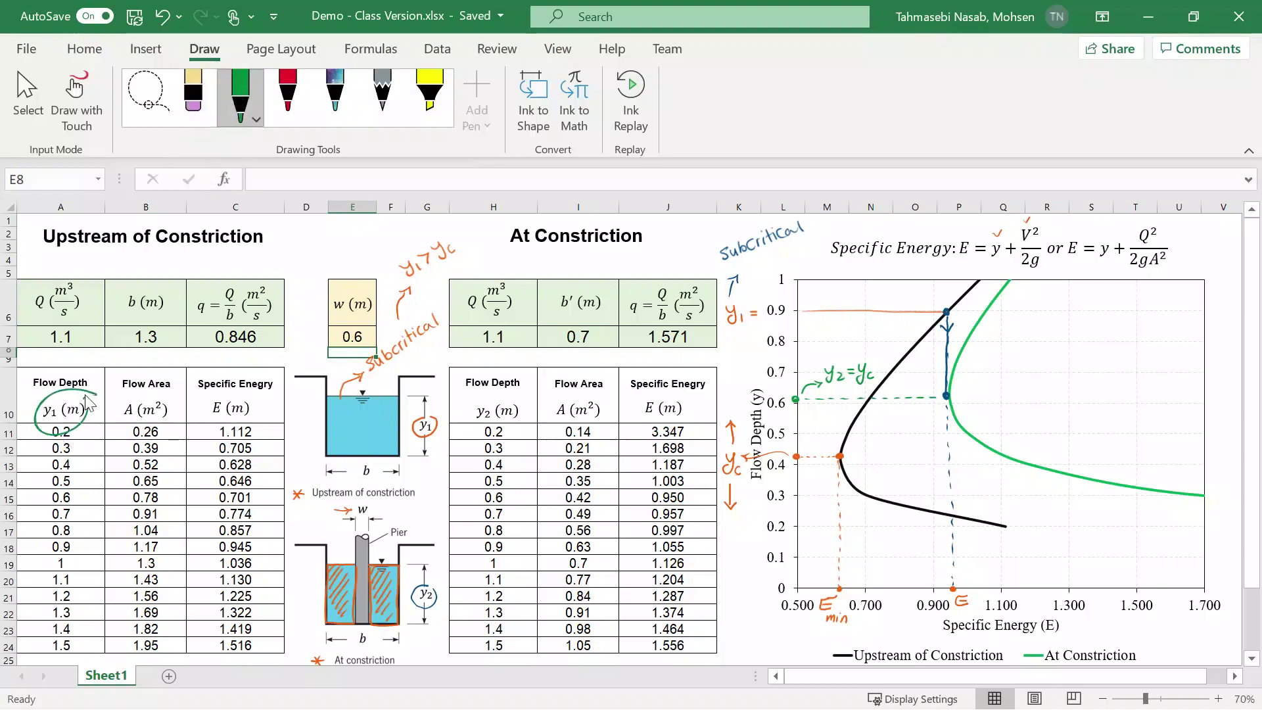